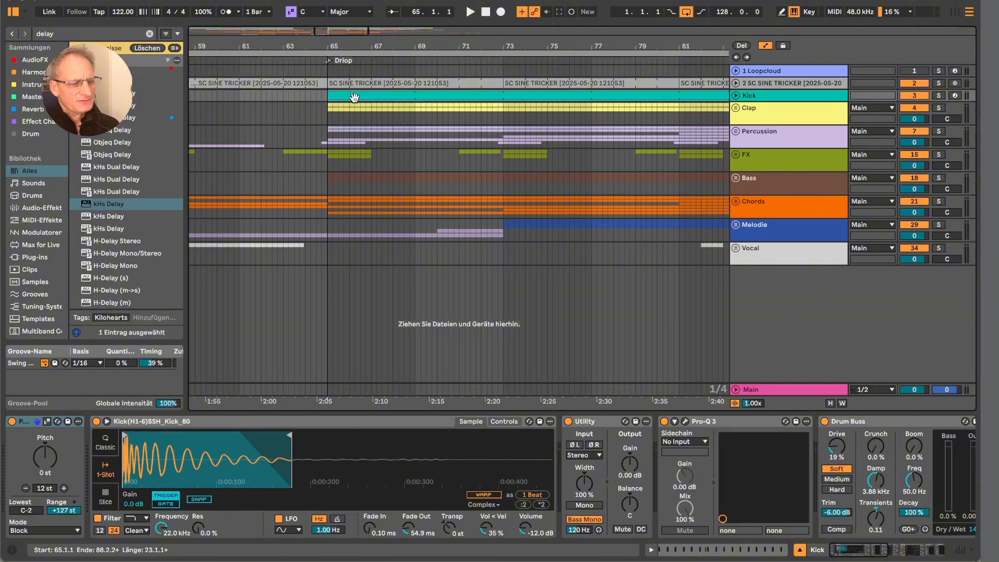
- Solo the Kick, Clap and Percussion tracks and play the drop from bar 65
drag(370, 45, 370, 25)
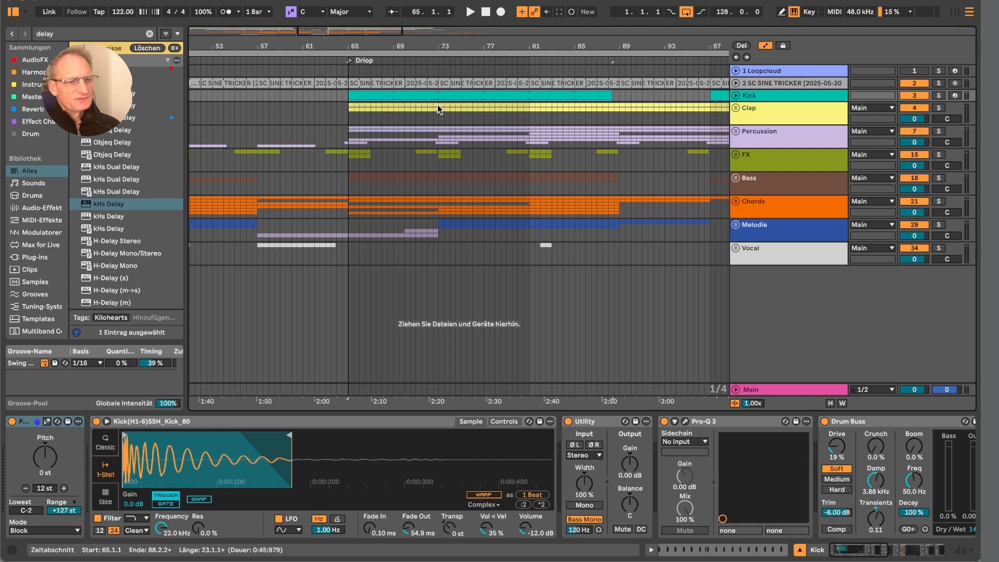
click(939, 96)
key(space)
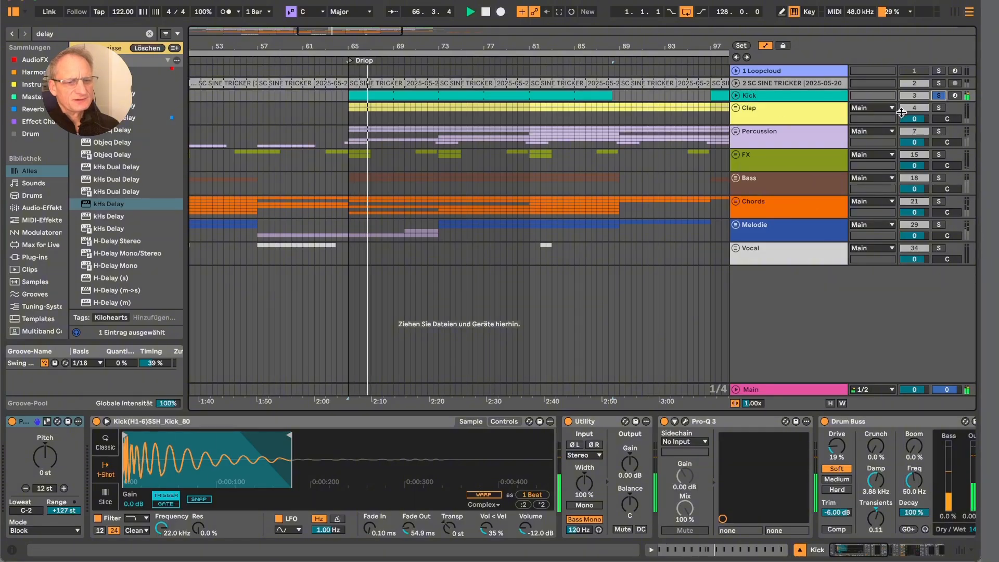
super+click(939, 108)
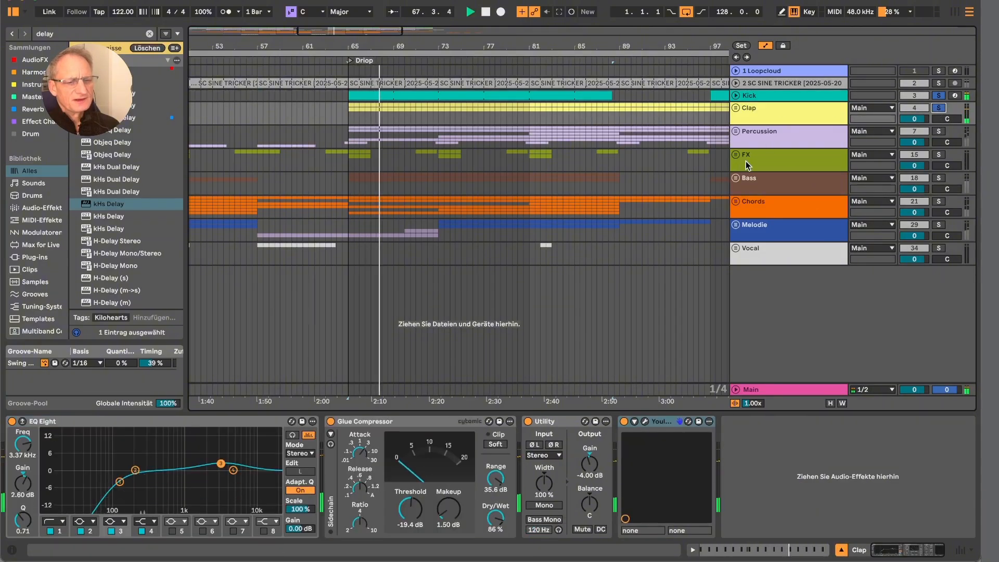
super+click(938, 132)
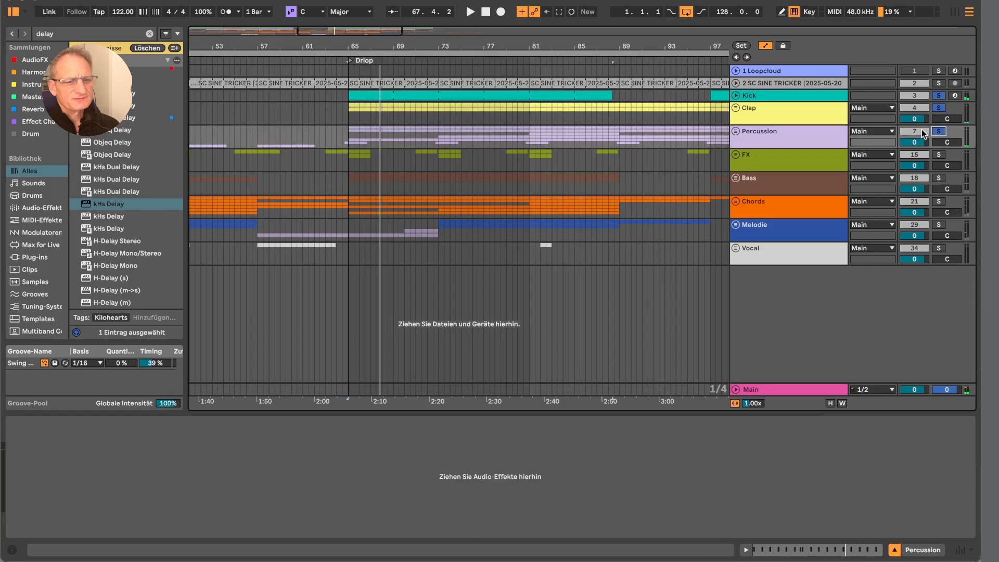
- Expand the Percussion group and listen to the drums from the tambourine clip at bar 81
click(736, 131)
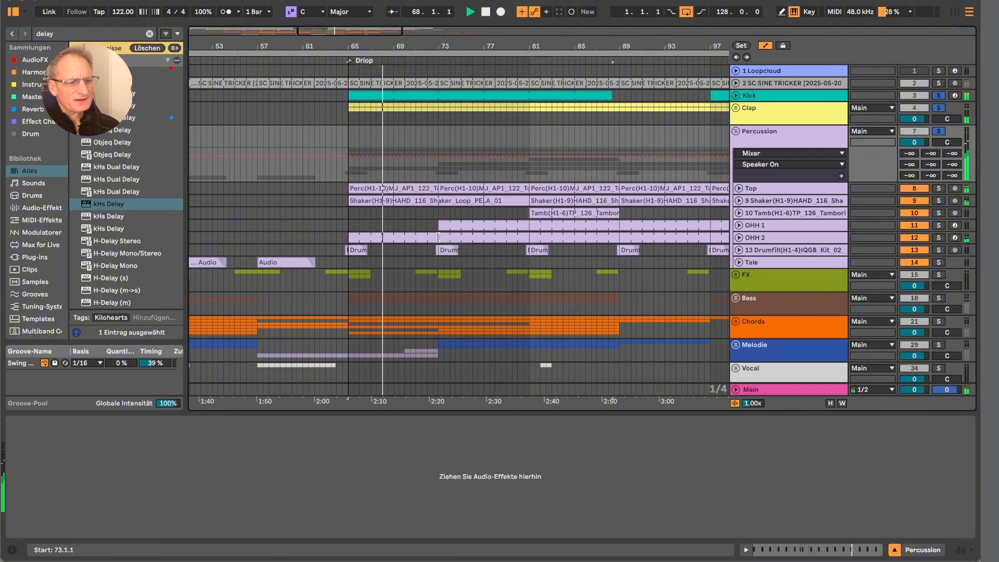
scroll(460, 240, down, 1)
scroll(460, 240, down, 3)
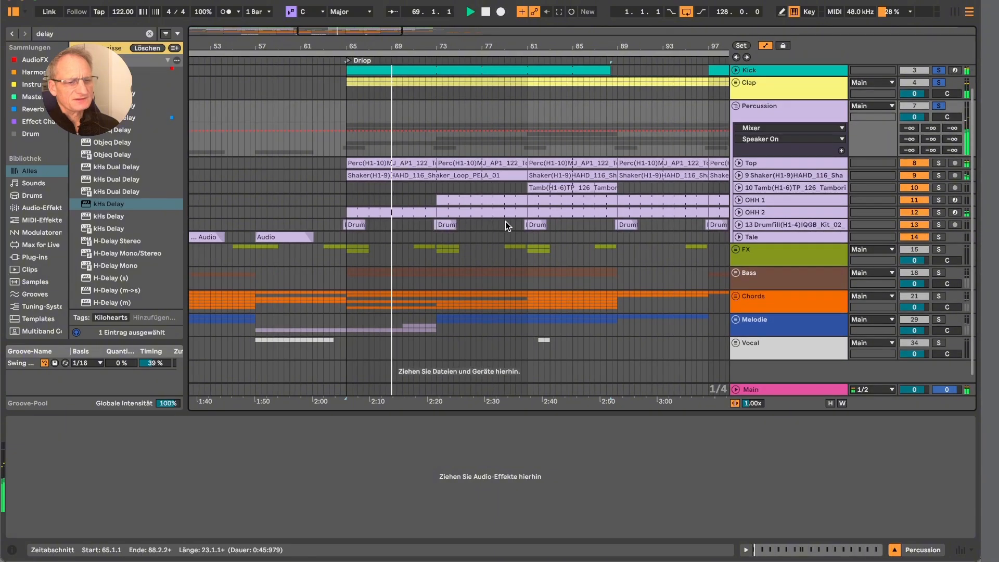
click(568, 190)
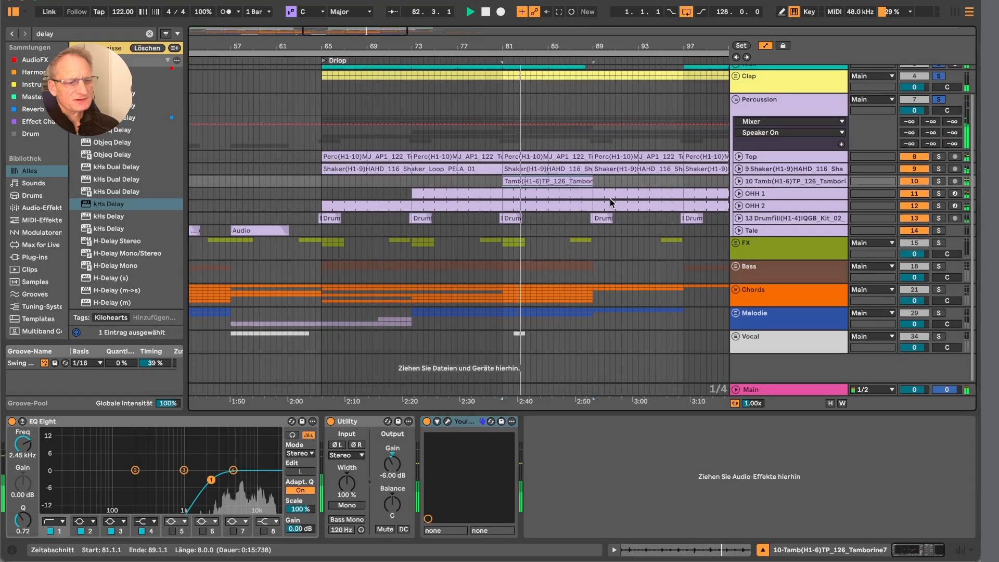
scroll(610, 199, right, 5)
scroll(610, 200, left, 4)
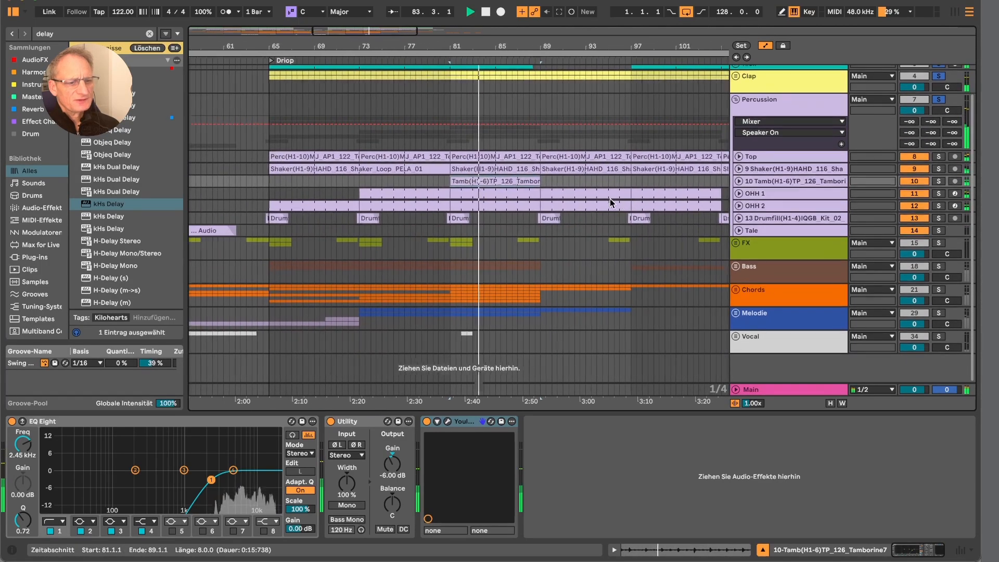
drag(637, 46, 637, 40)
scroll(631, 188, down, 5)
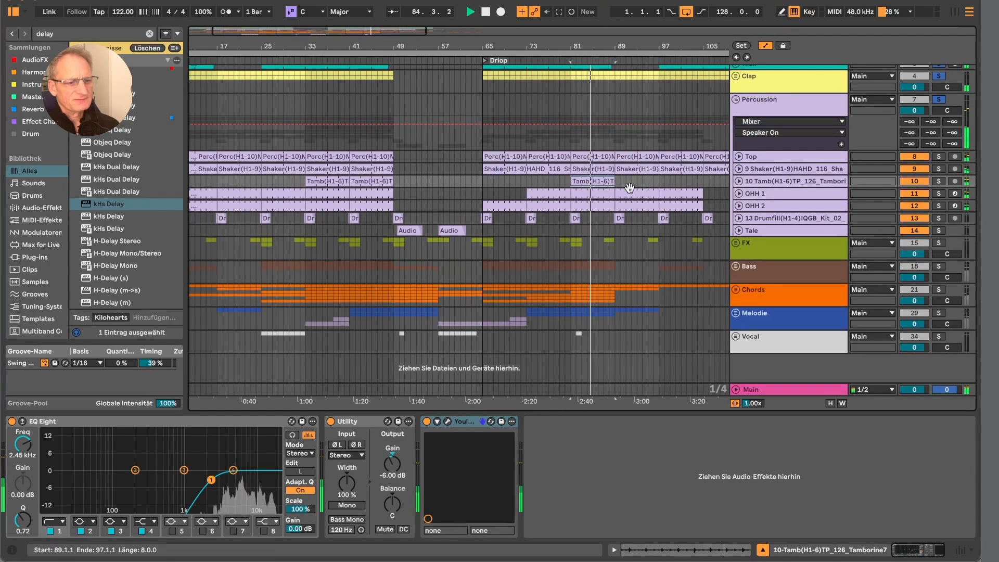
scroll(632, 189, right, 1)
key(space)
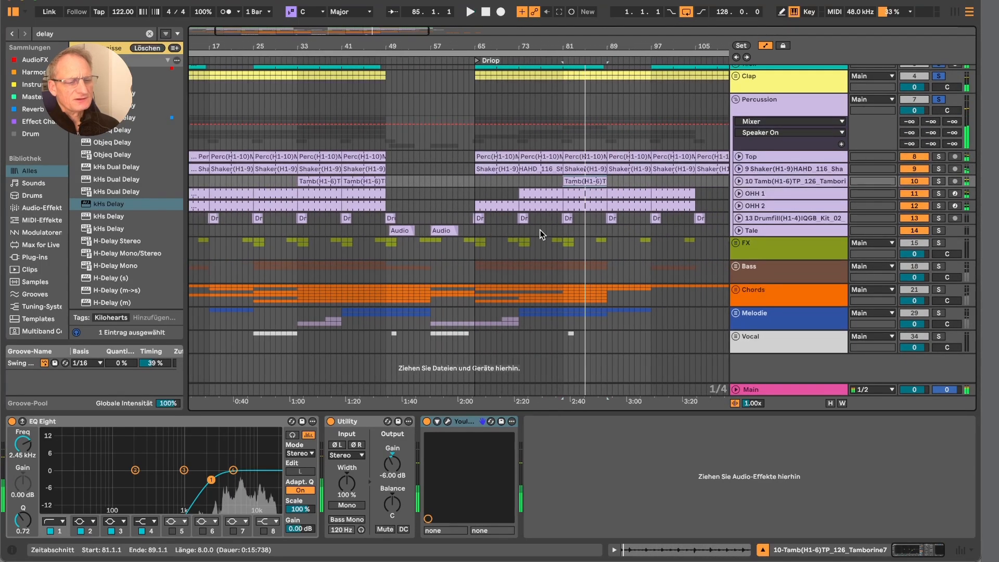
- Add the FX group to the soloed drums and play the drop from its FX clip near bar 65
click(479, 243)
key(space)
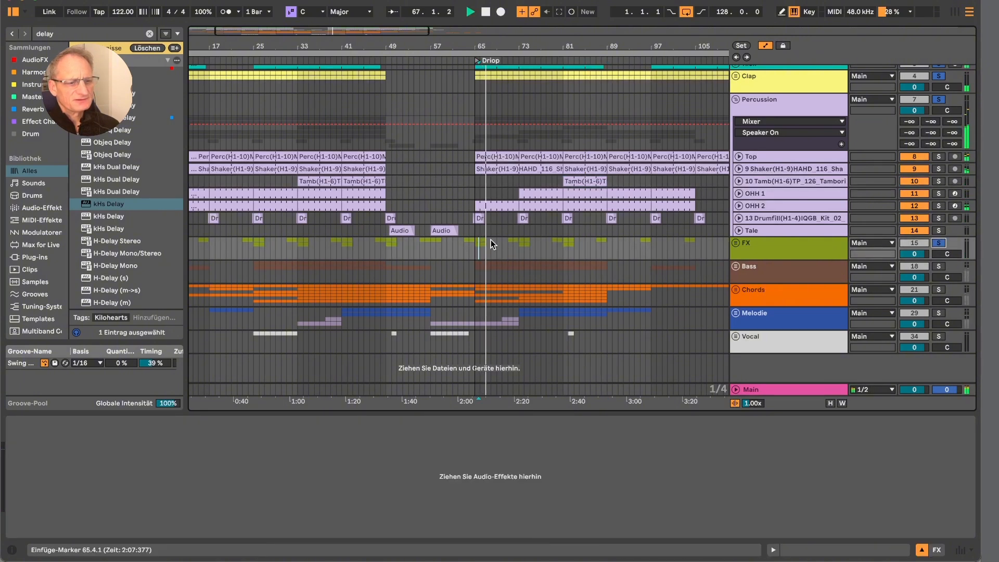
scroll(526, 236, left, 2)
scroll(520, 145, up, 3)
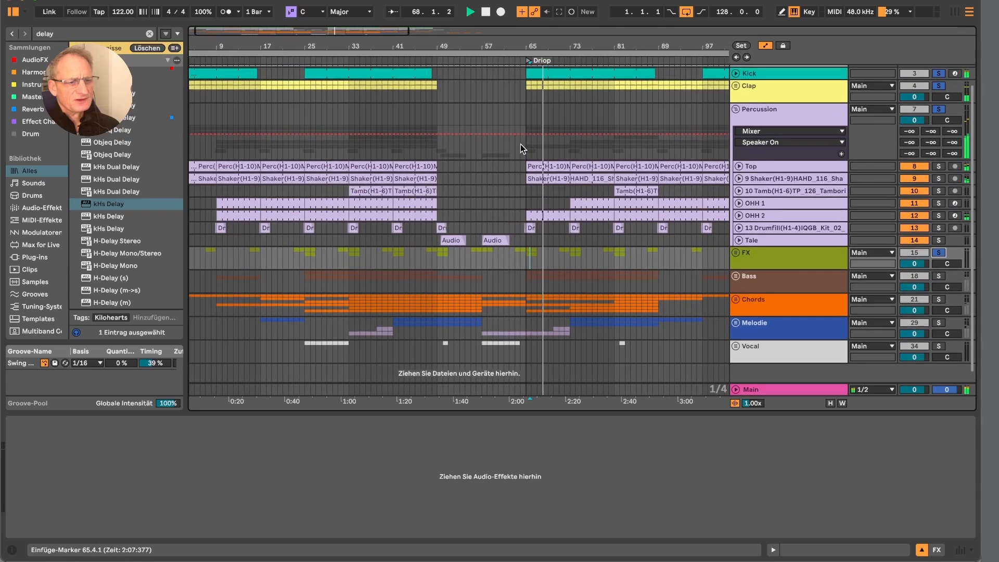
click(546, 92)
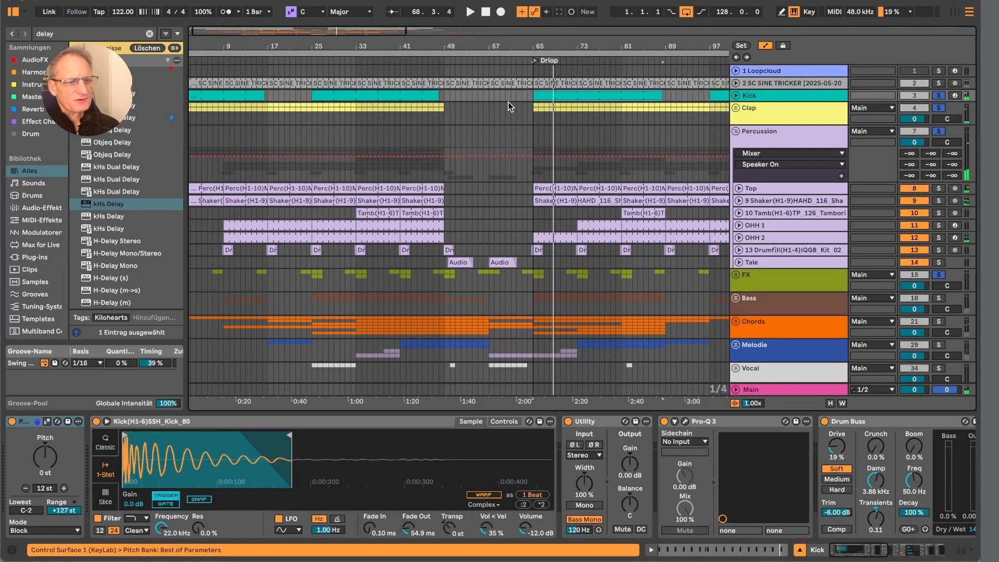
- Expand the Chords group and flatten the Chords Wiz Utility gain automation at -10.0 dB up to bar 73
scroll(461, 130, down, 2)
scroll(461, 131, left, 1)
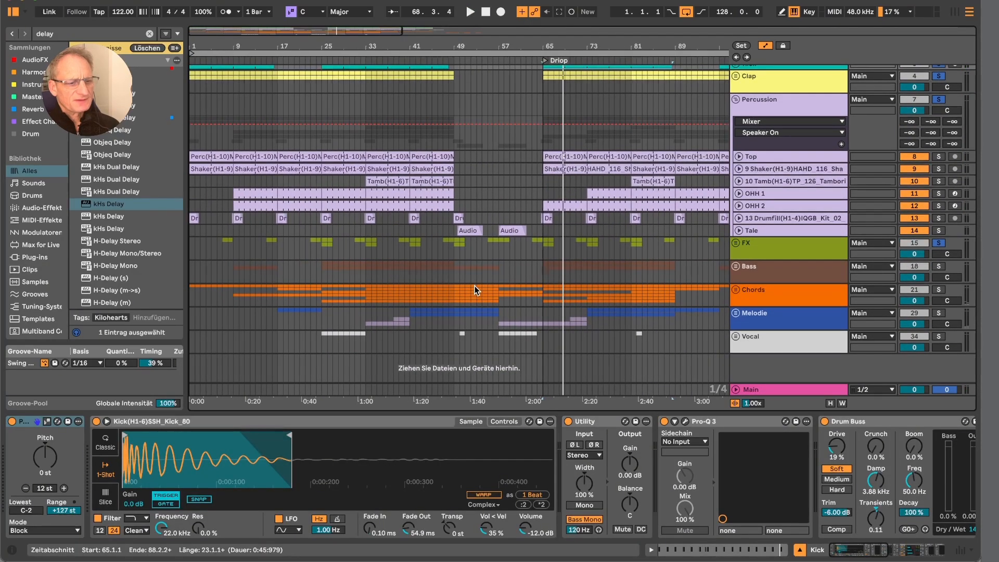
click(736, 289)
scroll(606, 273, down, 5)
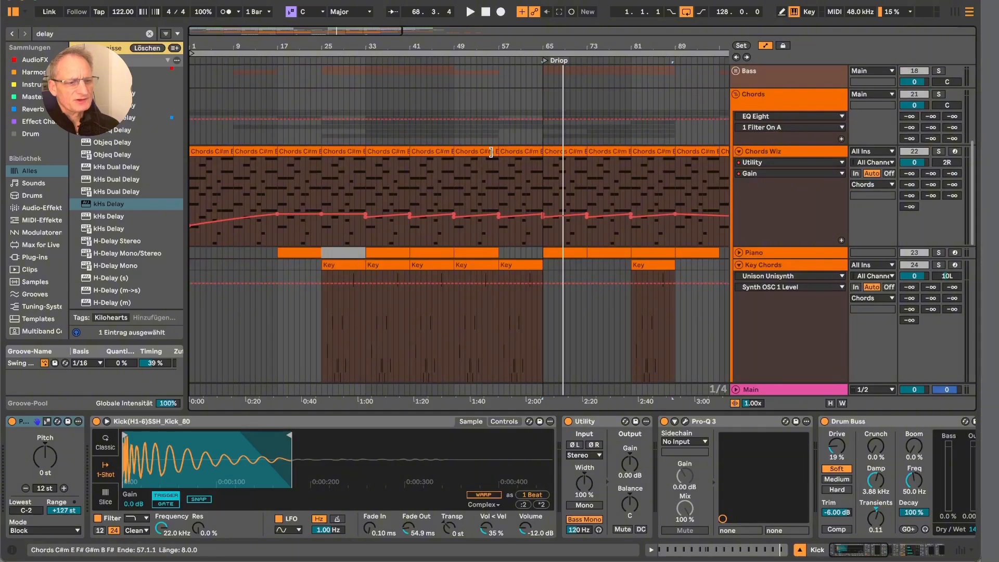
click(473, 152)
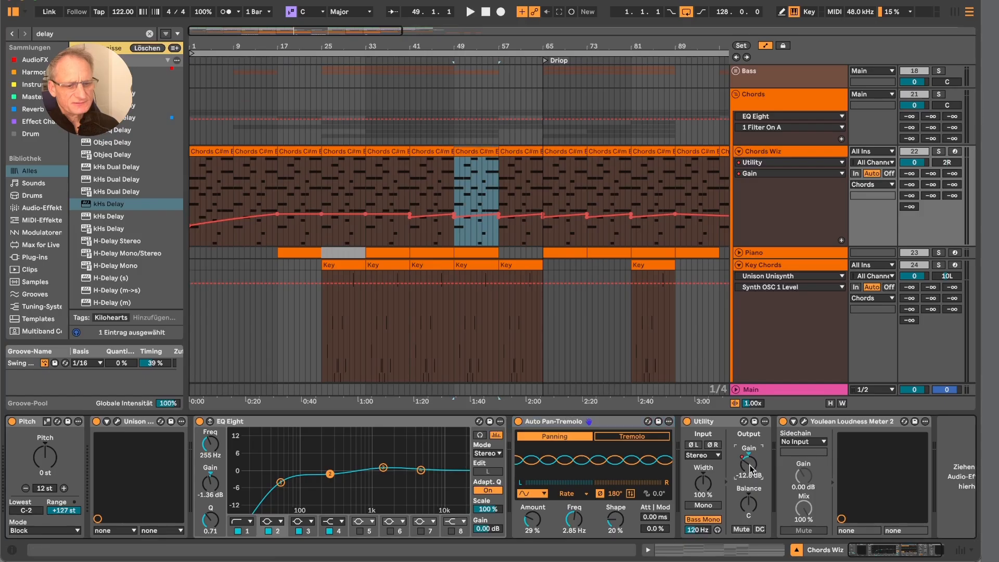
drag(410, 217, 529, 216)
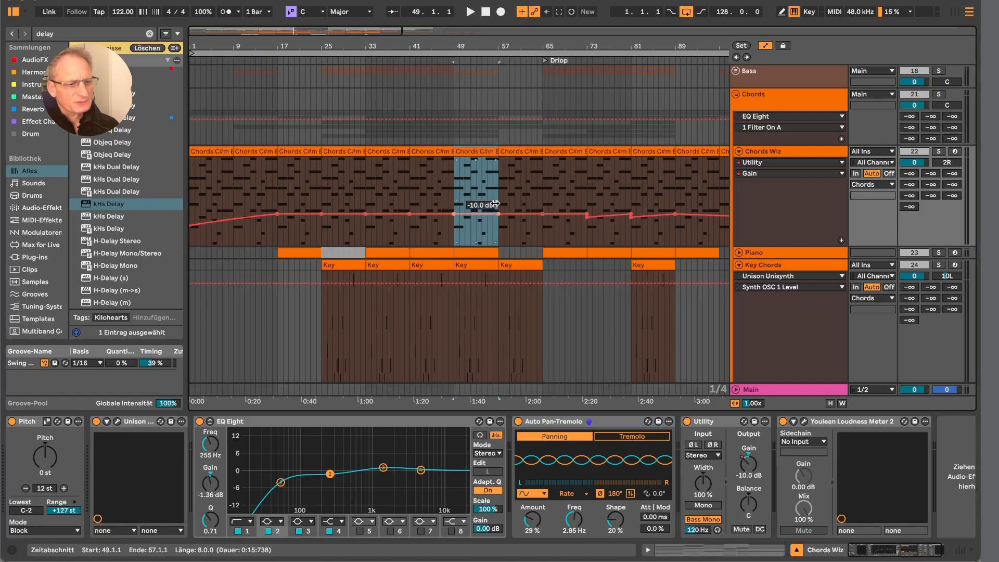
click(469, 148)
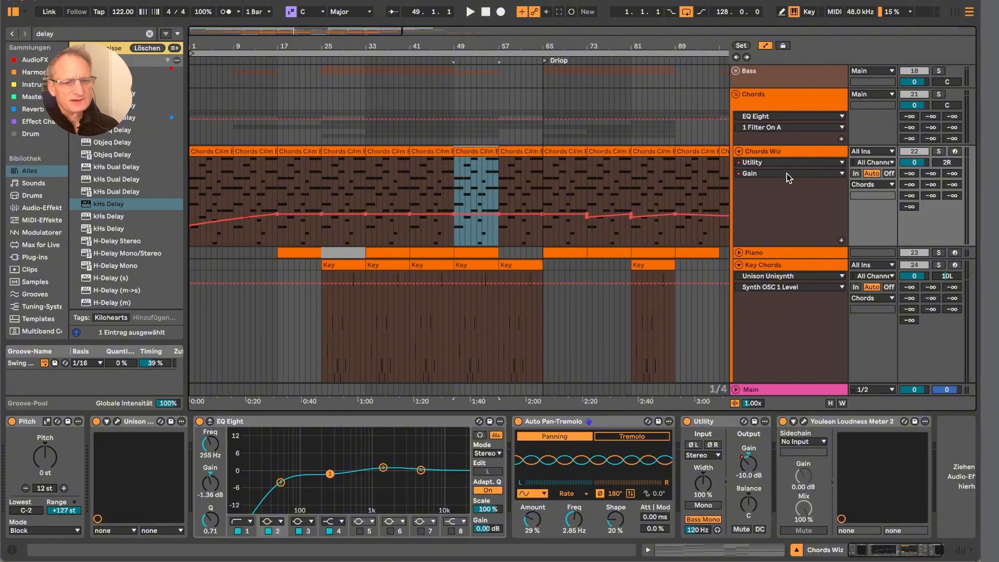
- Solo the Chords Wiz track and listen to its clip starting at bar 49
click(938, 152)
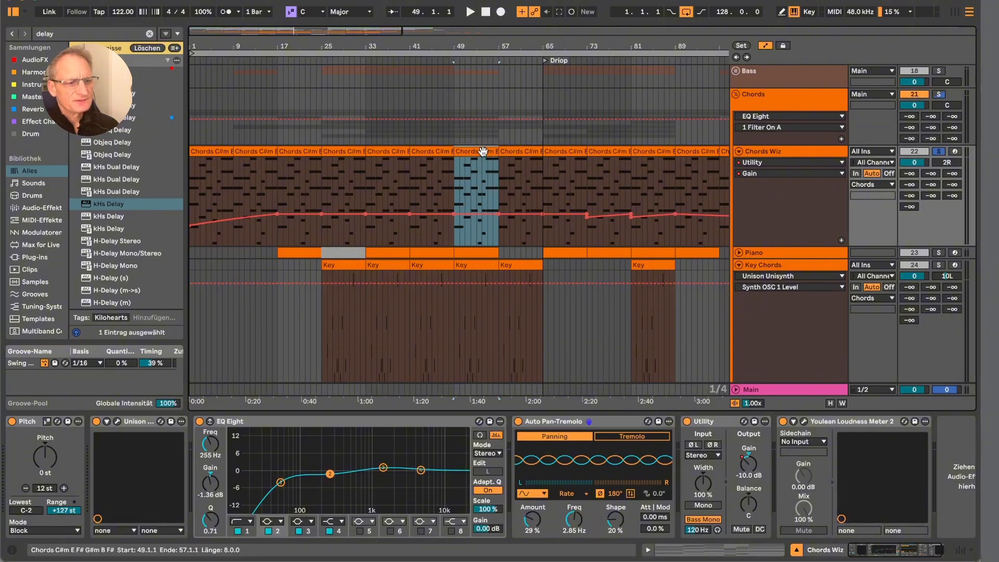
key(space)
drag(479, 49, 492, 123)
drag(776, 246, 770, 367)
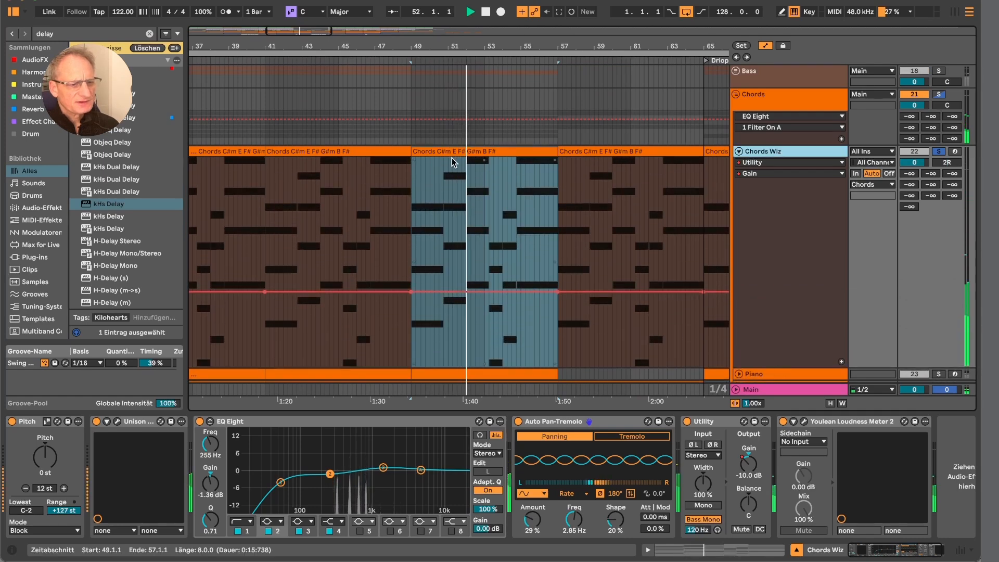
click(483, 152)
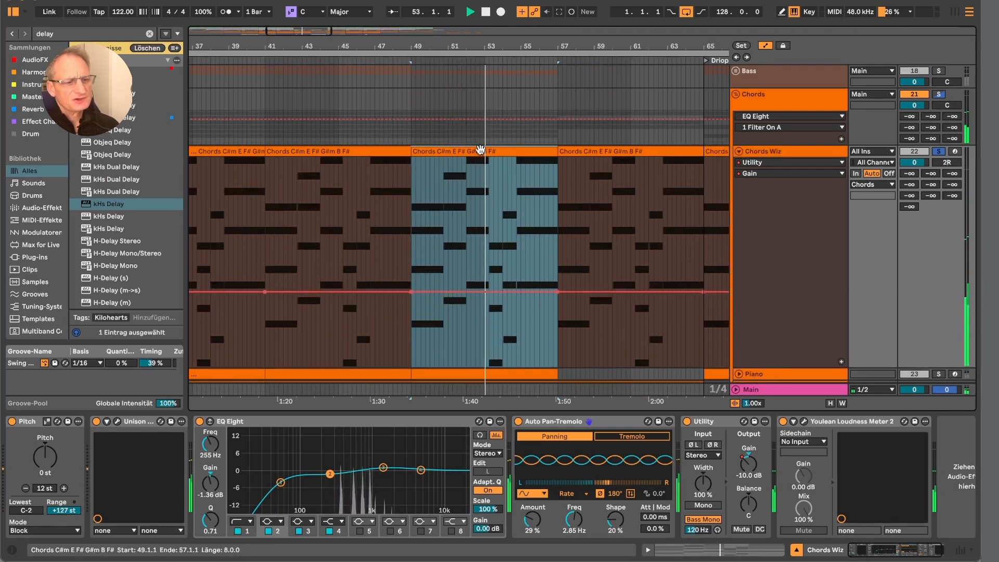
key(space)
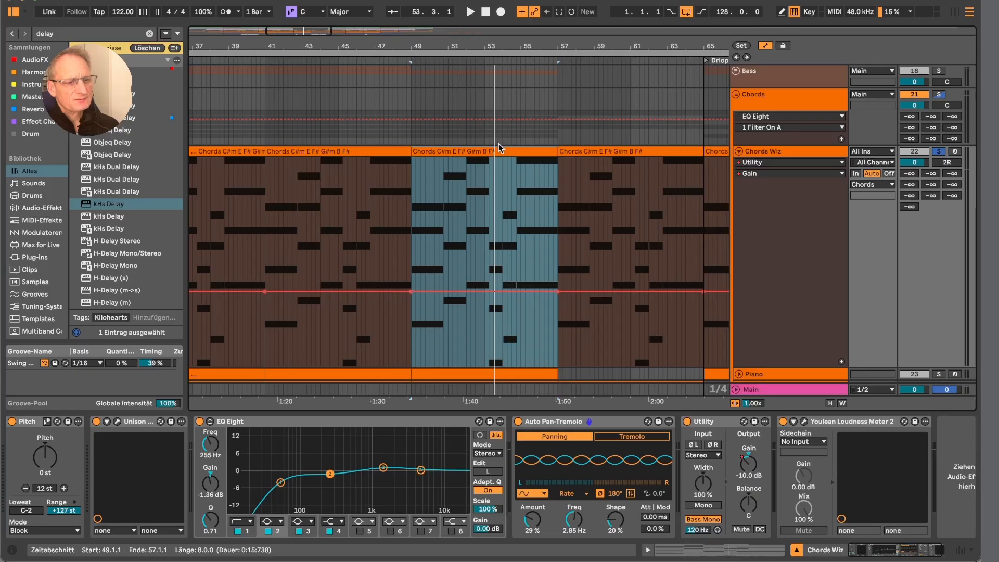
- Play from bar 49 again and switch the solo from Chords Wiz to the Piano track
drag(515, 46, 419, 16)
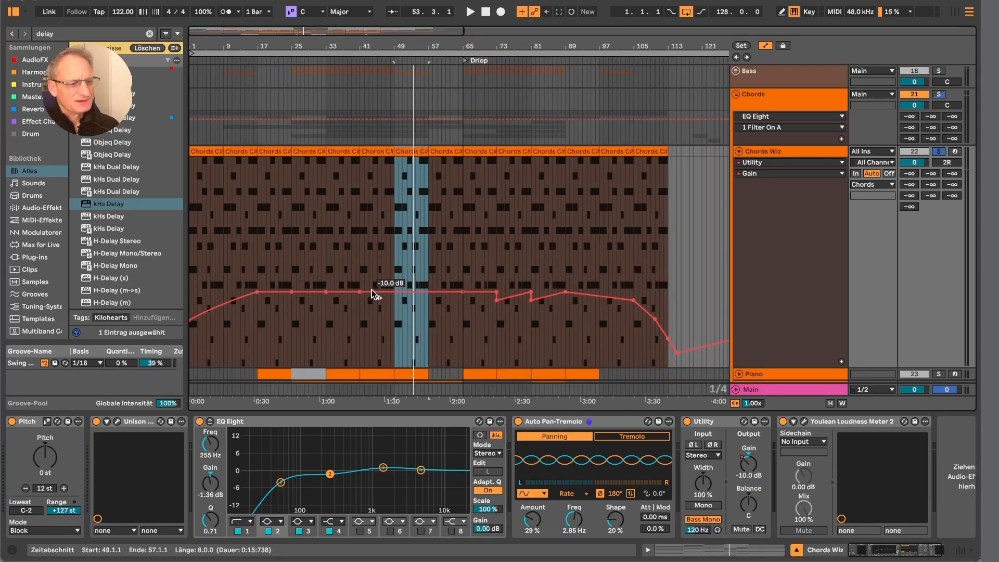
key(space)
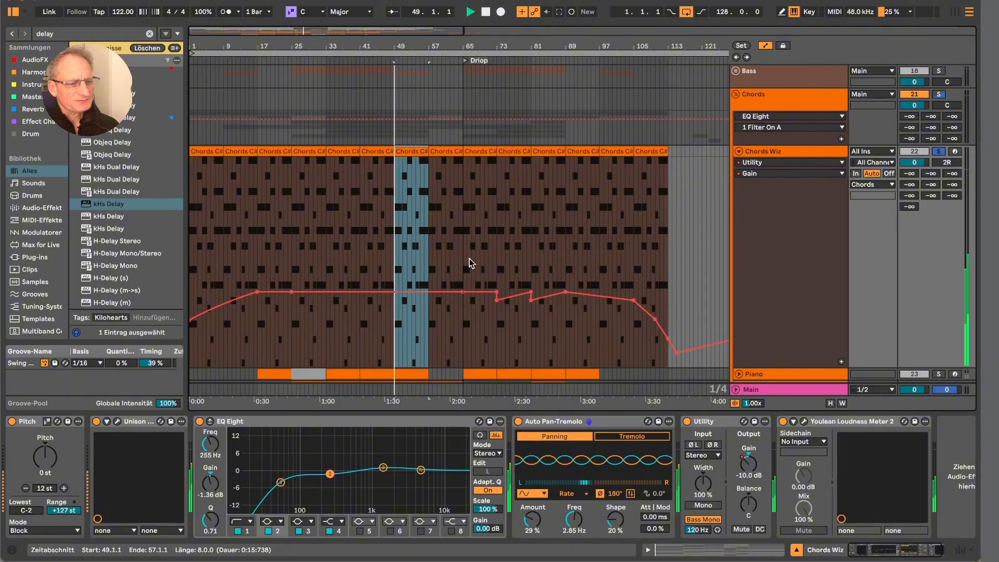
scroll(483, 325, down, 5)
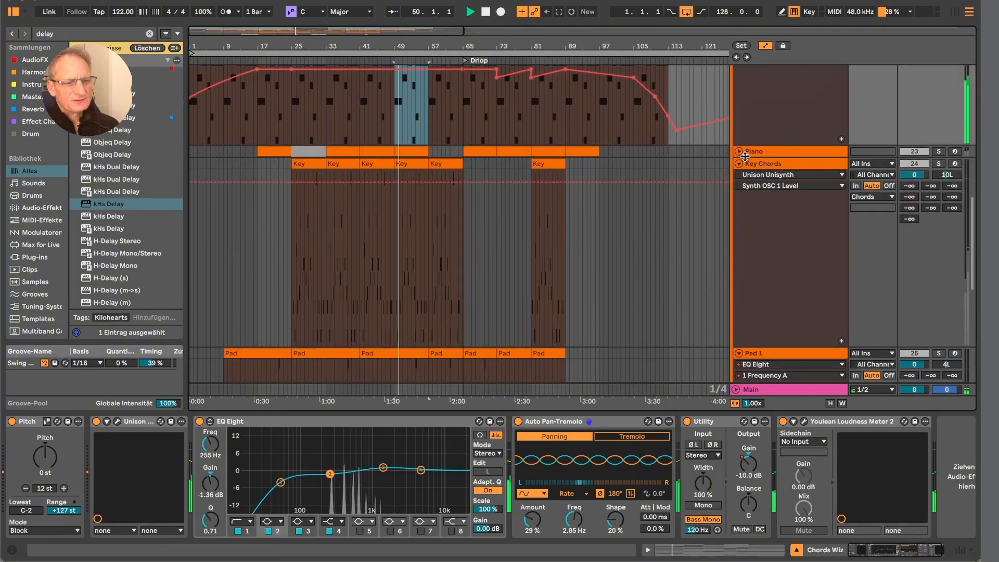
click(940, 151)
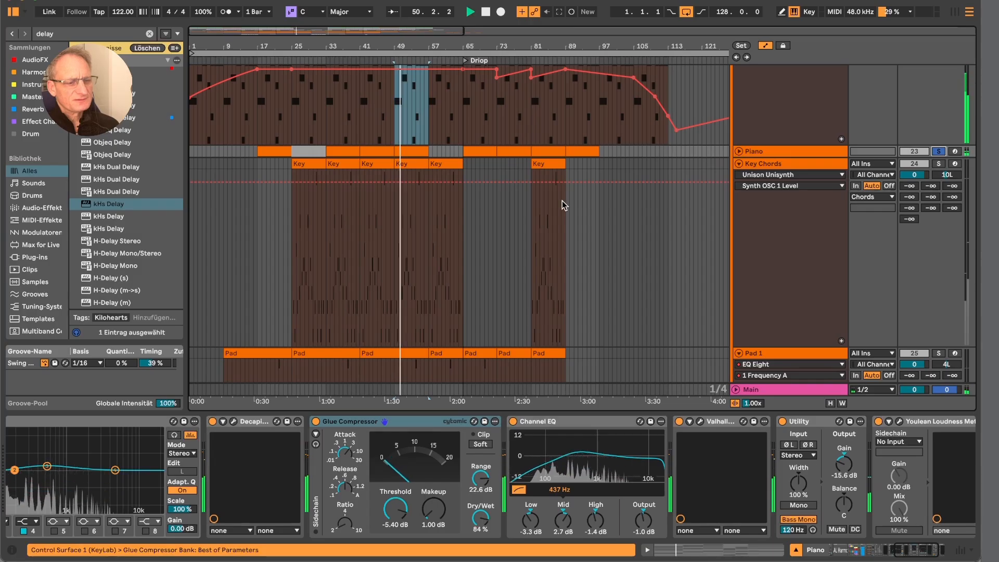
scroll(562, 200, up, 1)
- Select the Key Chords clip at bar 49 and listen to it with Piano, then with Key Chords soloed alone
click(423, 176)
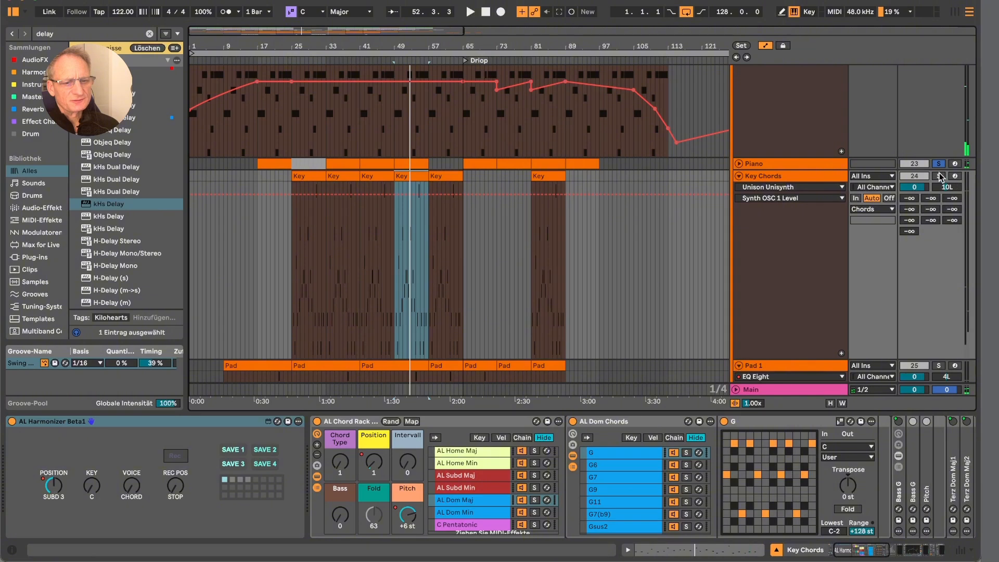
key(space)
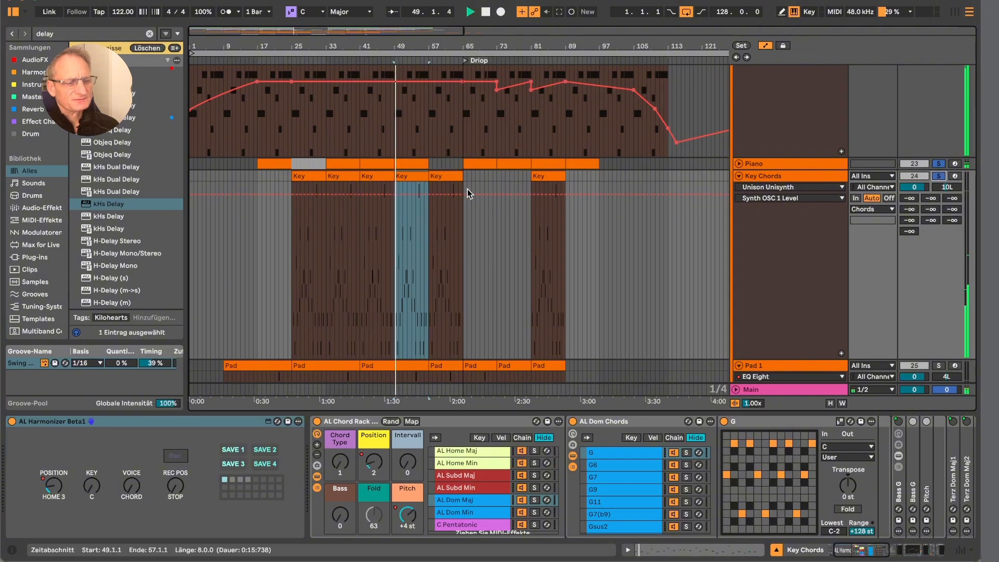
click(938, 164)
key(space)
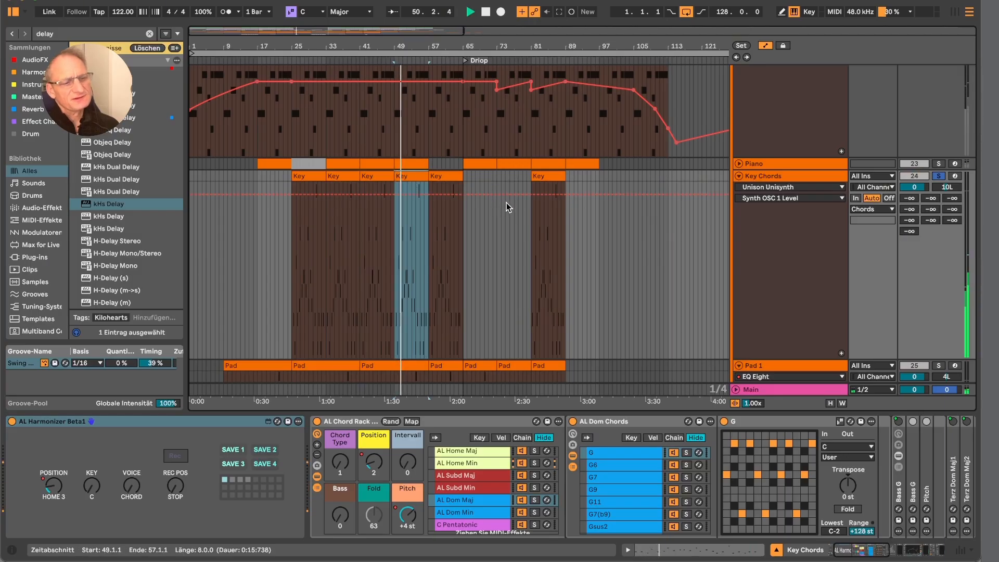
- Examine the modulation matrix of the Unison Unisynth on Key Chords, play the clip with it open and close the plug-in window
click(810, 179)
double_click(810, 179)
key(space)
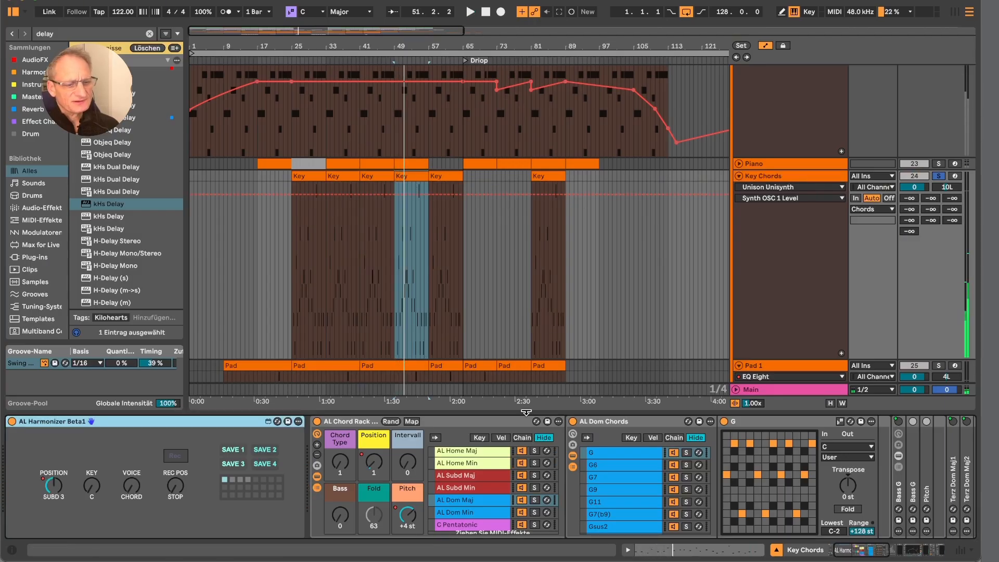
scroll(698, 484, right, 10)
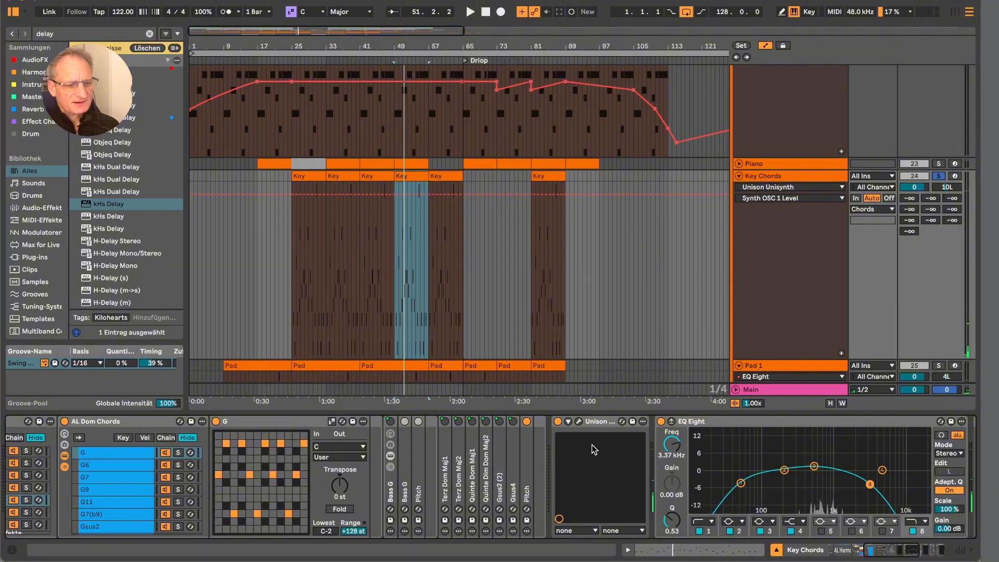
click(579, 422)
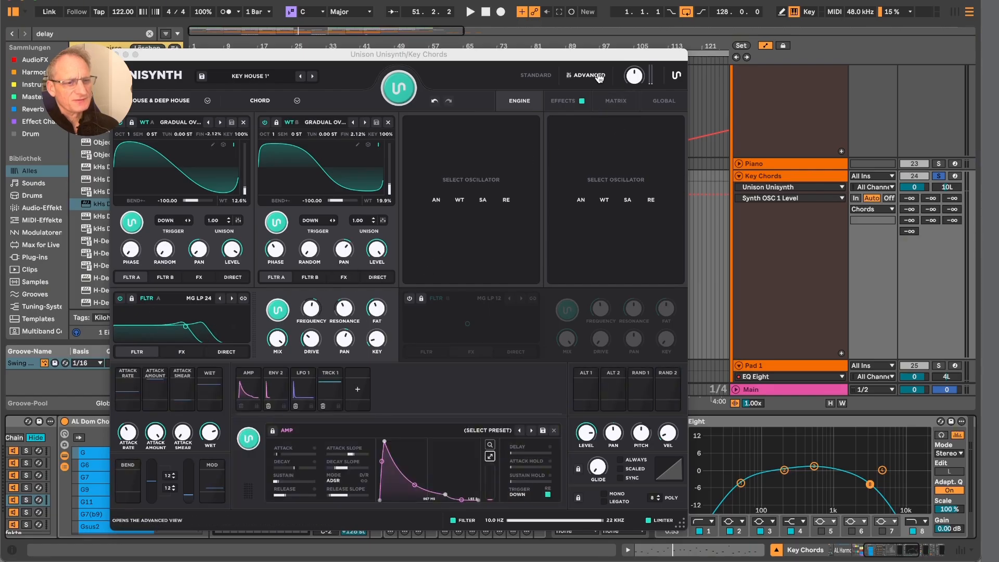
click(616, 102)
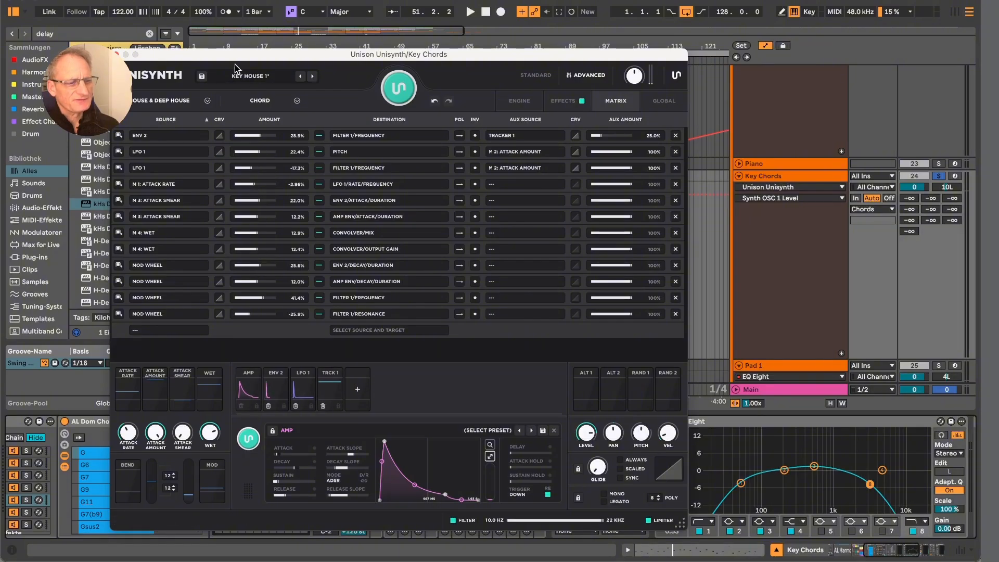
key(space)
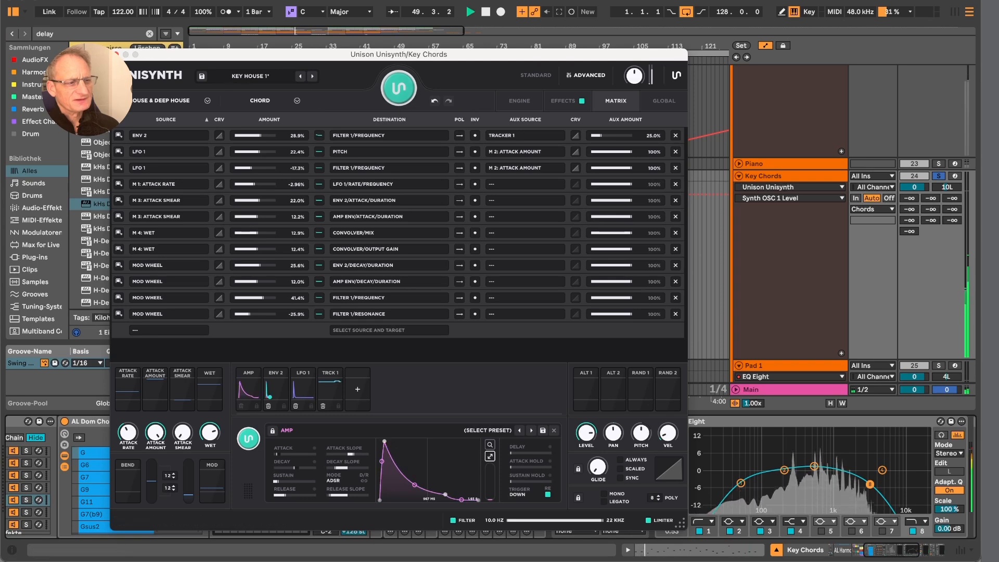
click(116, 54)
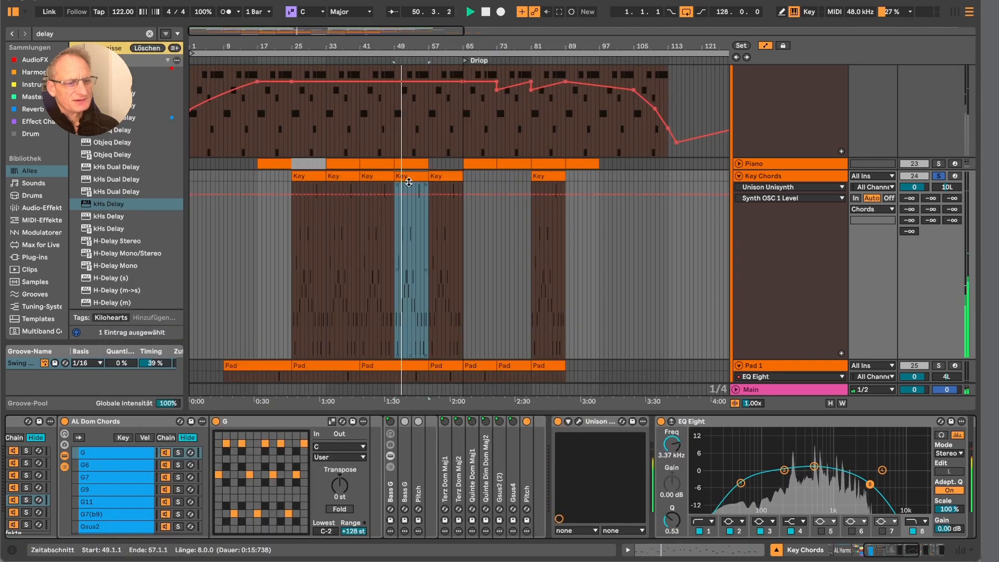
- Stop the playback, solo the Pad 1 track and play it from bar 49
scroll(483, 295, down, 3)
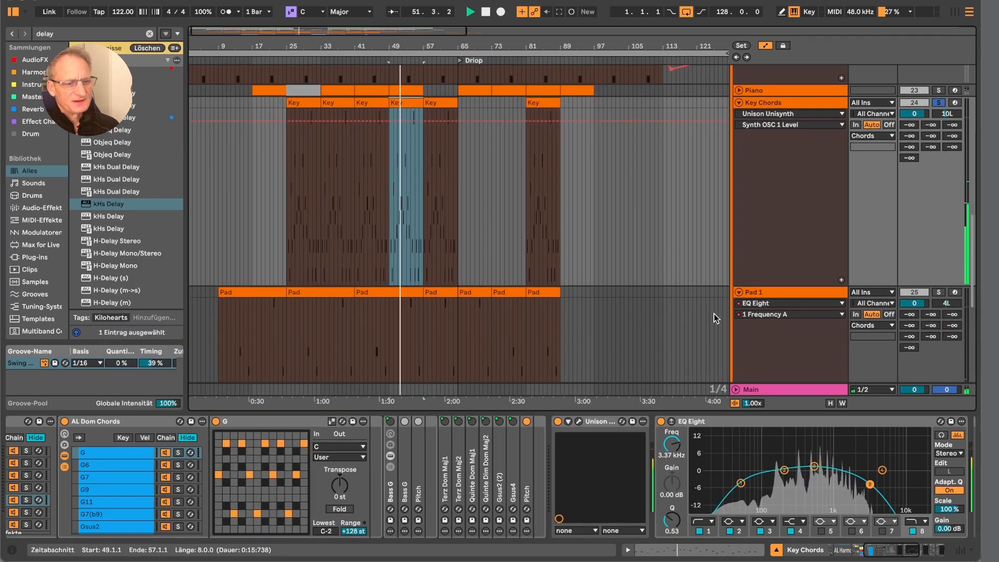
scroll(714, 313, down, 2)
key(space)
scroll(696, 304, down, 1)
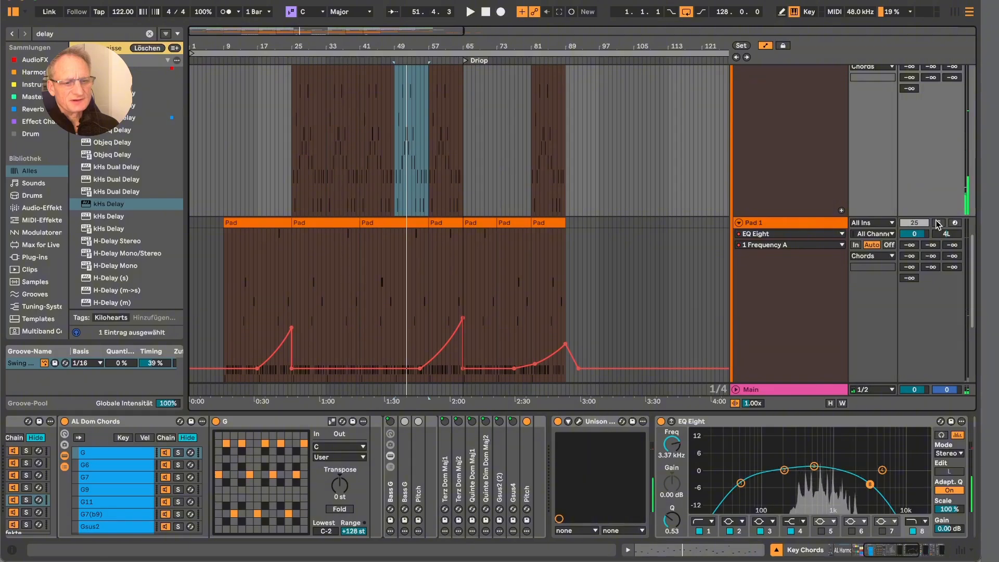
click(938, 223)
click(804, 254)
key(space)
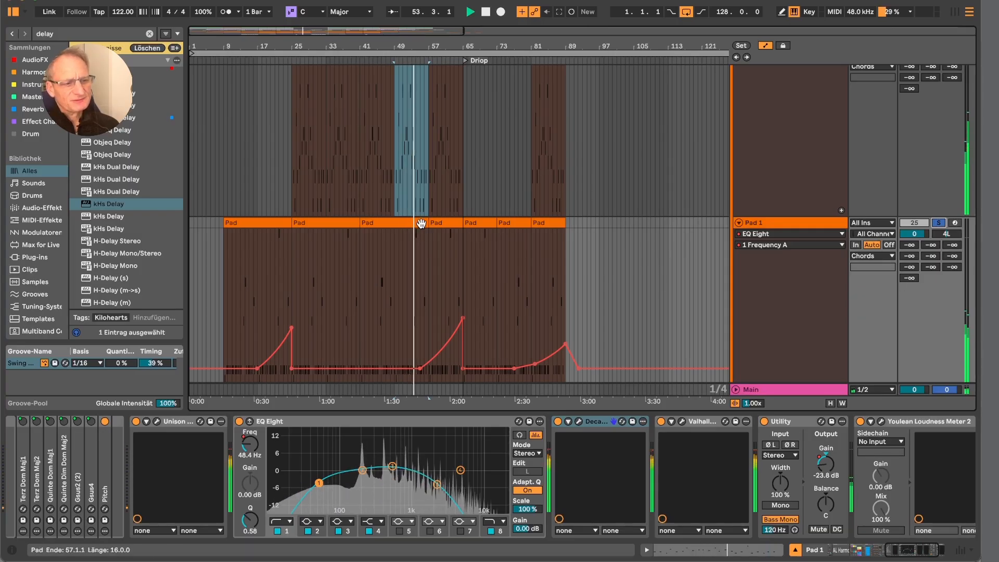
- Open the Unison Unisynth of the Pad 1 track and play the pad from bar 49 with the plug-in window open
scroll(427, 232, down, 2)
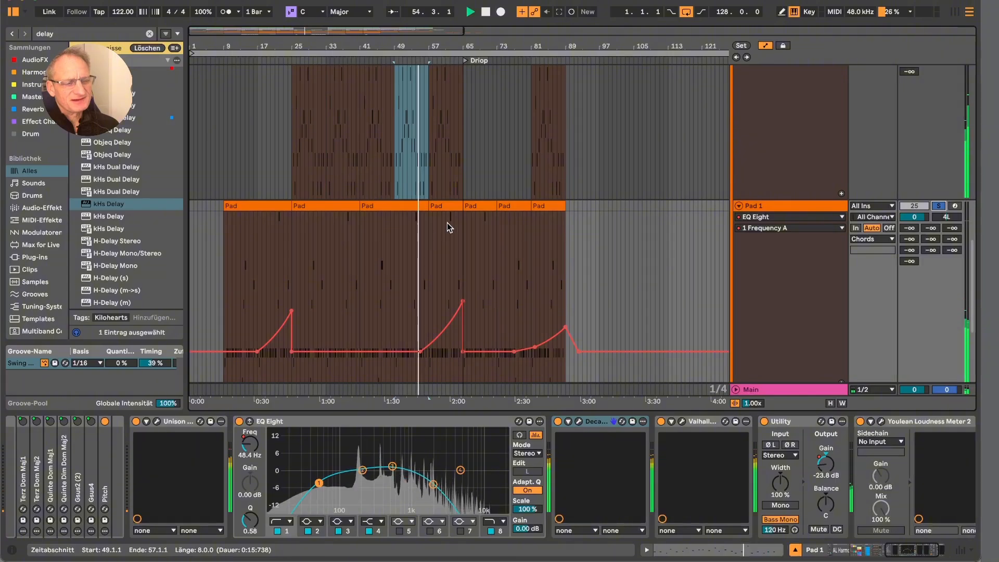
scroll(447, 223, down, 2)
key(space)
click(794, 182)
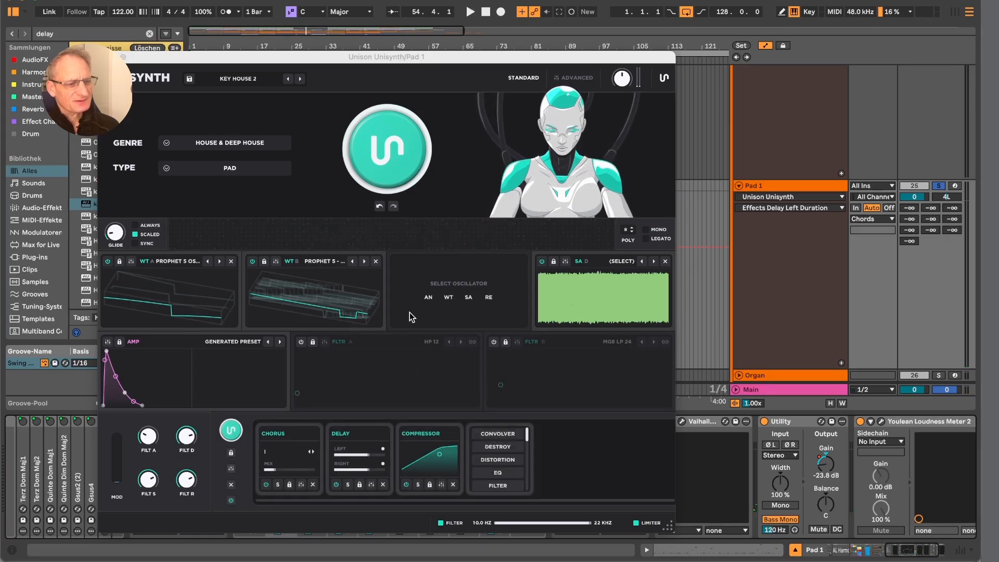
key(space)
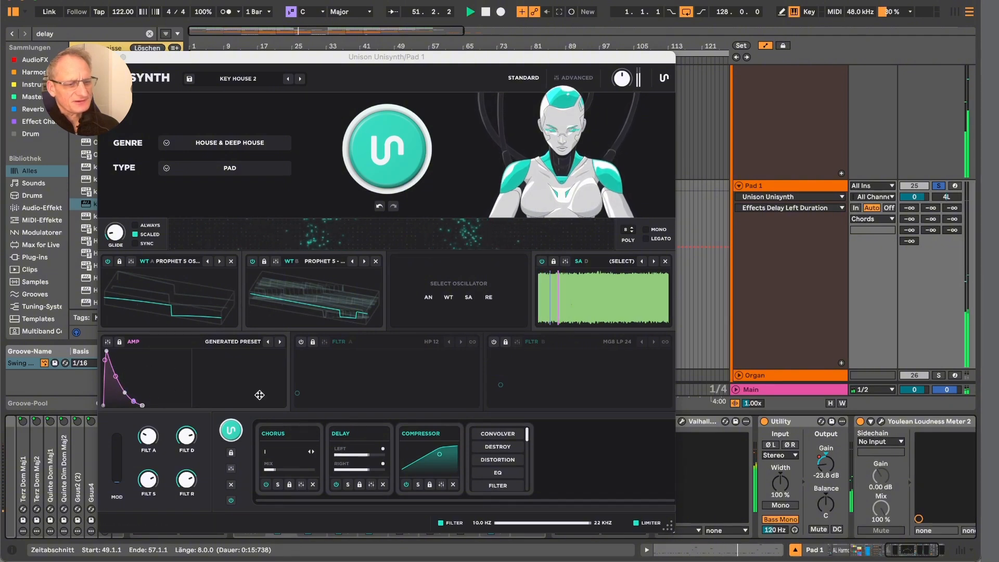
- Compare the advanced Matrix, Standard and advanced Engine views of Pad 1's Unisynth while listening to the pad
click(576, 78)
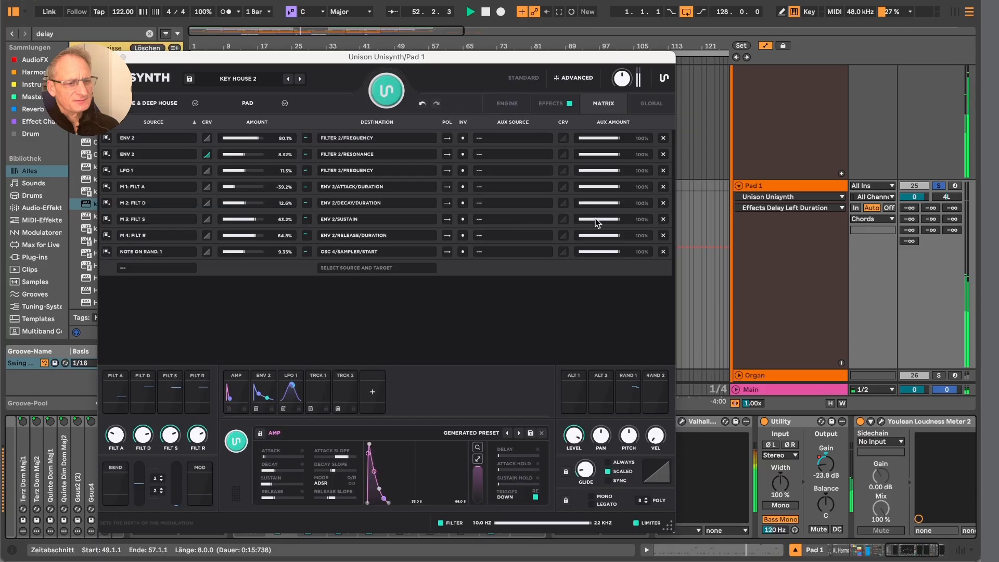
click(523, 77)
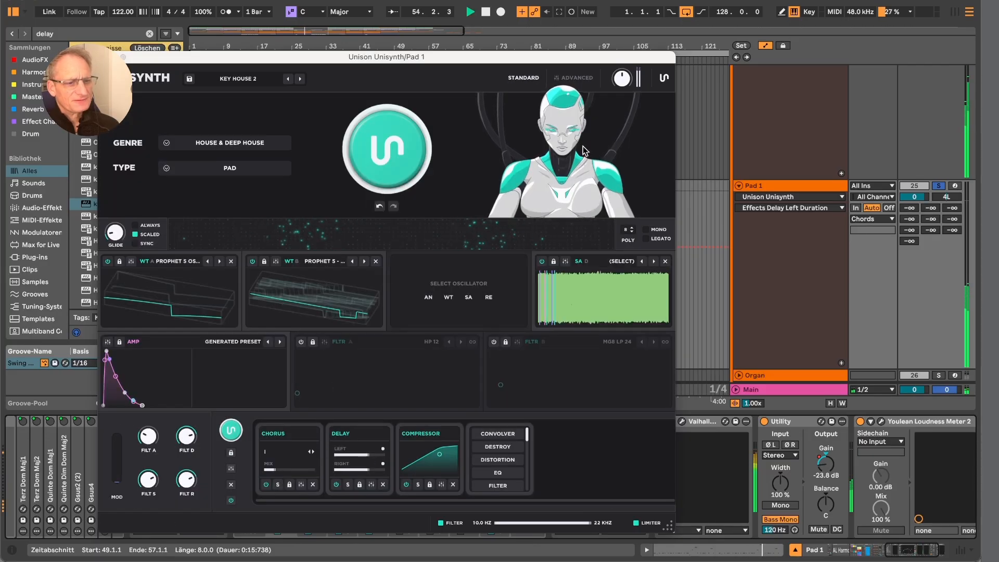
click(581, 77)
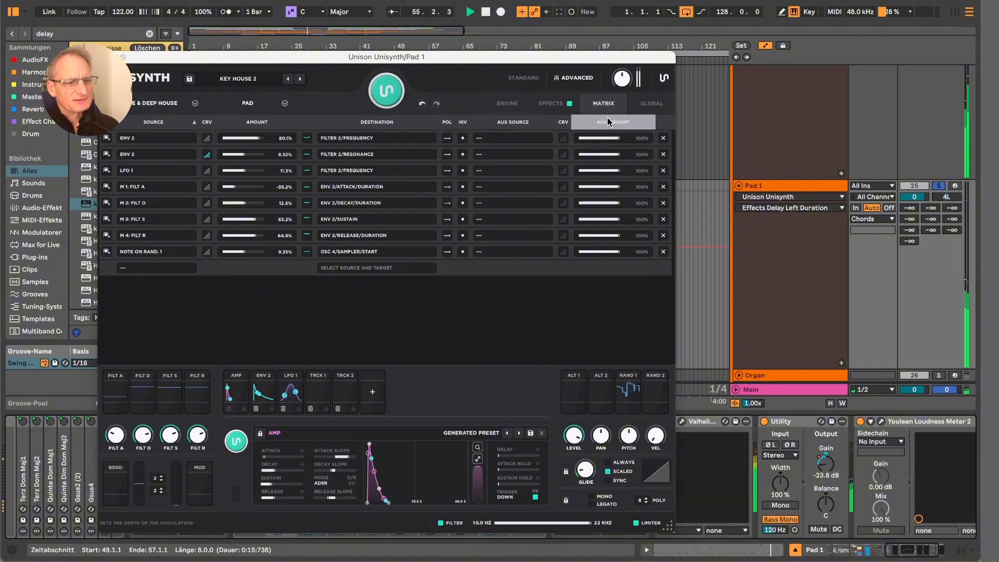
click(507, 103)
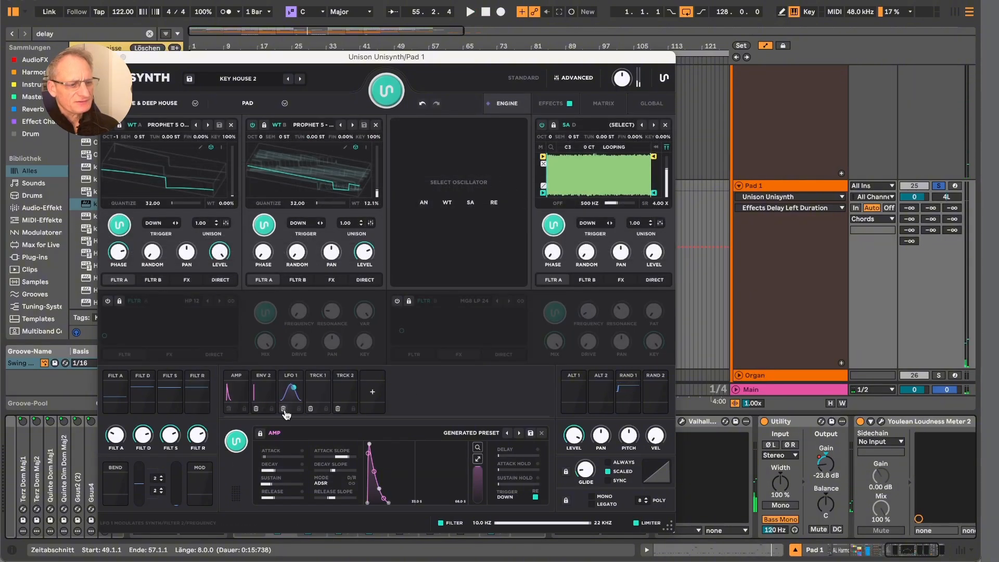
key(space)
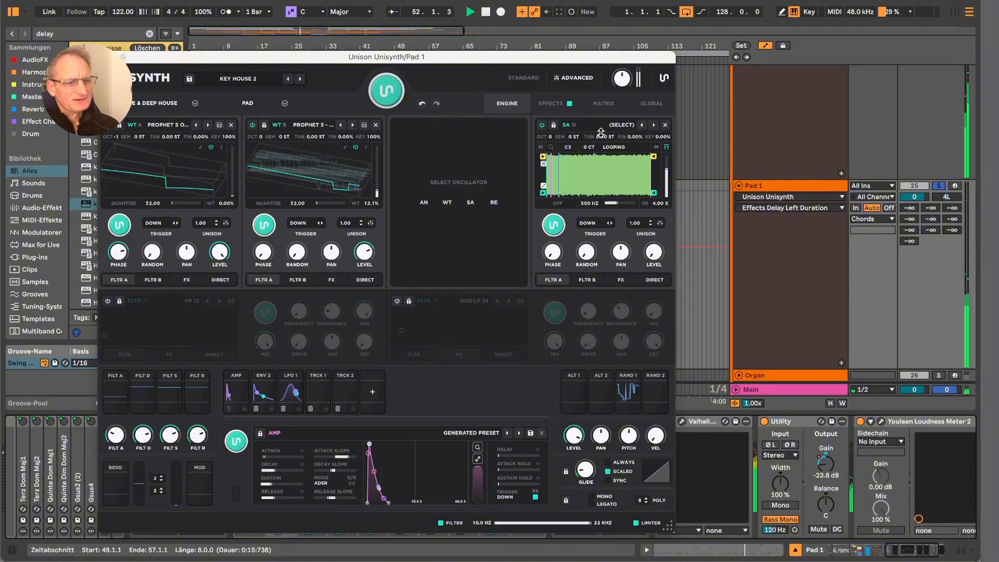
- Set the ENV 2 modulation amount on Filter 2 resonance to 17.4% in the matrix, stop playback and close the plug-in window
click(605, 104)
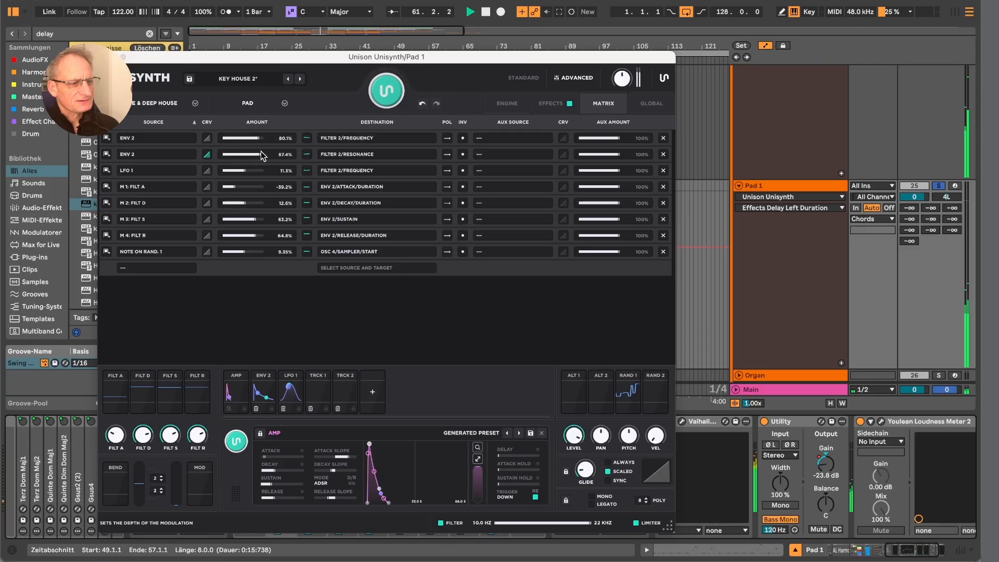
mouse_move(263, 153)
mouse_down()
mouse_move(234, 155)
mouse_move(246, 155)
mouse_up()
key(space)
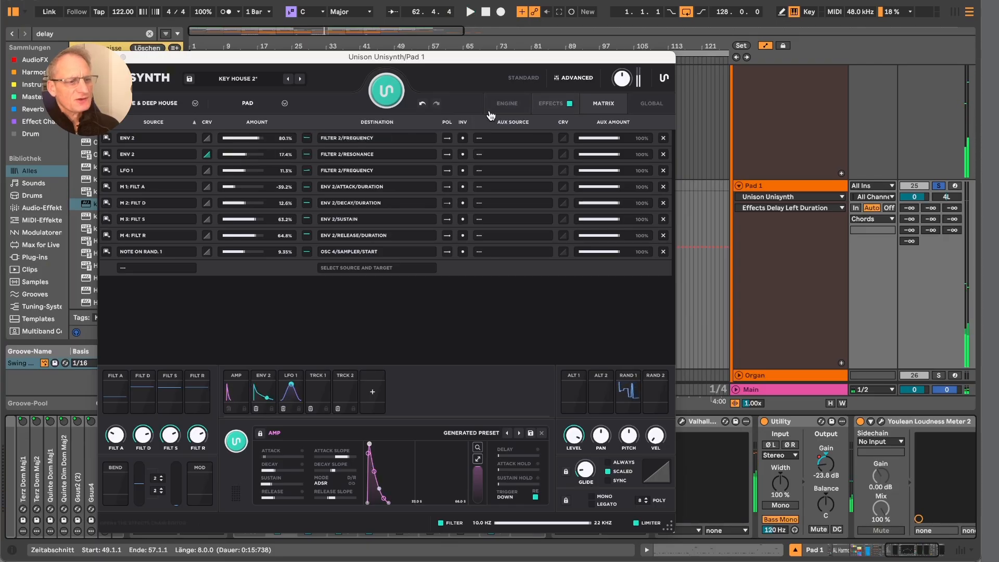
click(104, 57)
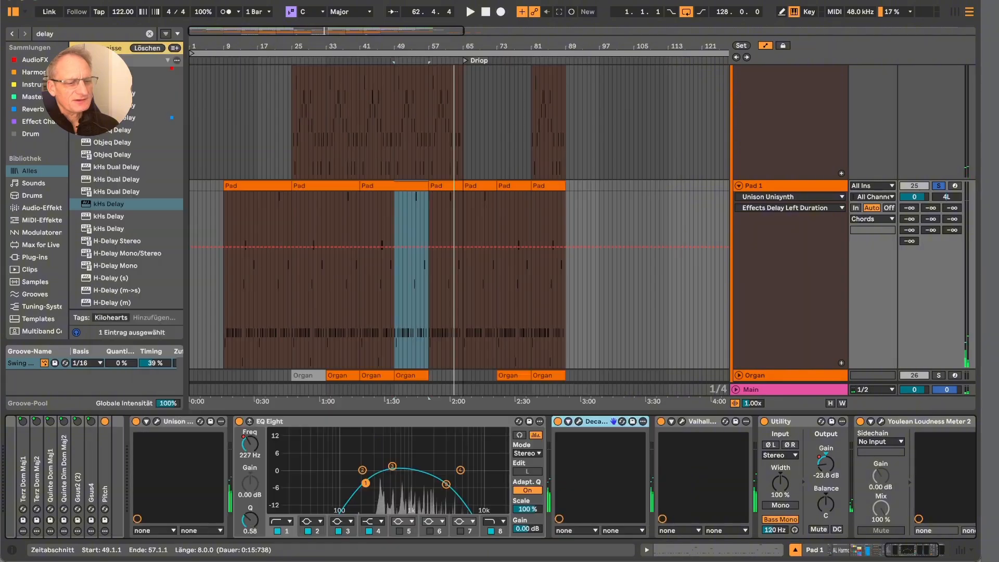
- Unfold the Melodie group below the chord tracks
scroll(462, 292, down, 5)
scroll(461, 291, down, 2)
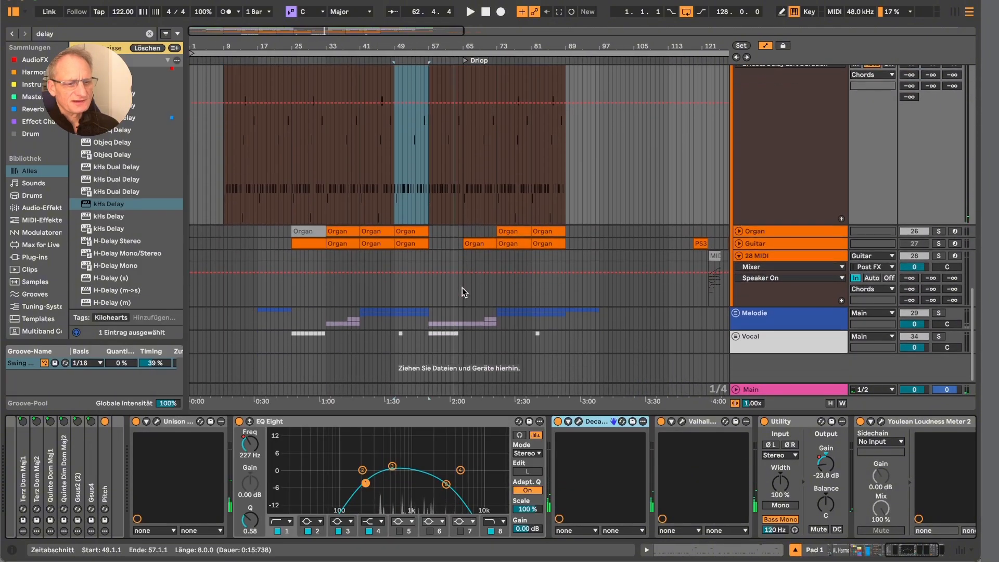
click(736, 314)
- Select the Organ clip at bar 49, solo the Organ track and listen to it
click(412, 207)
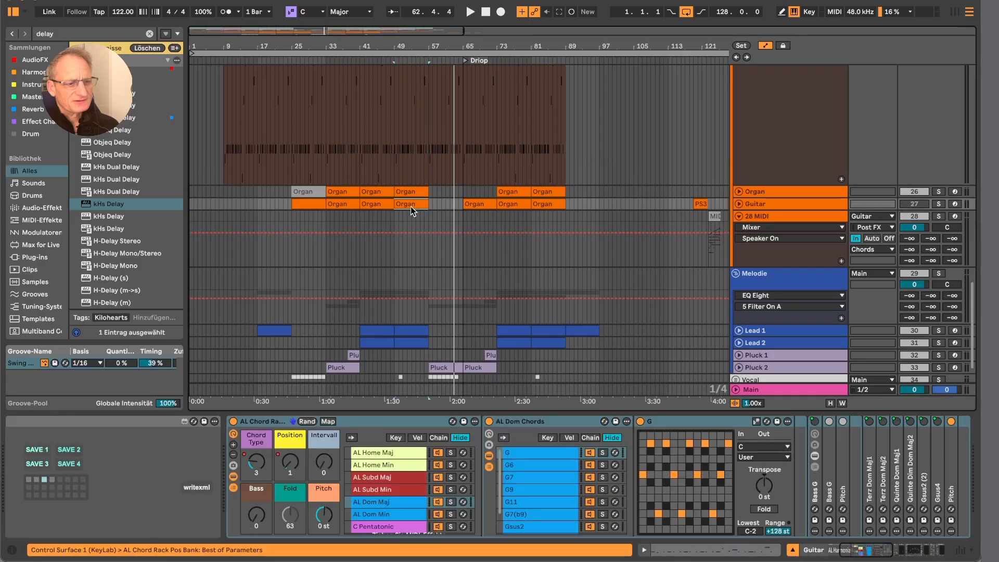
click(418, 194)
key(space)
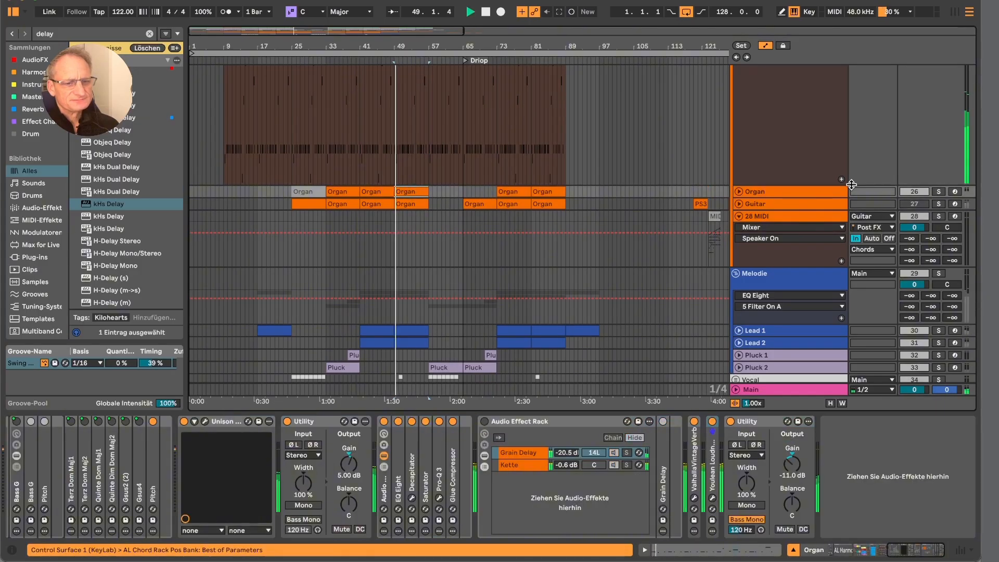
click(939, 191)
scroll(853, 230, up, 3)
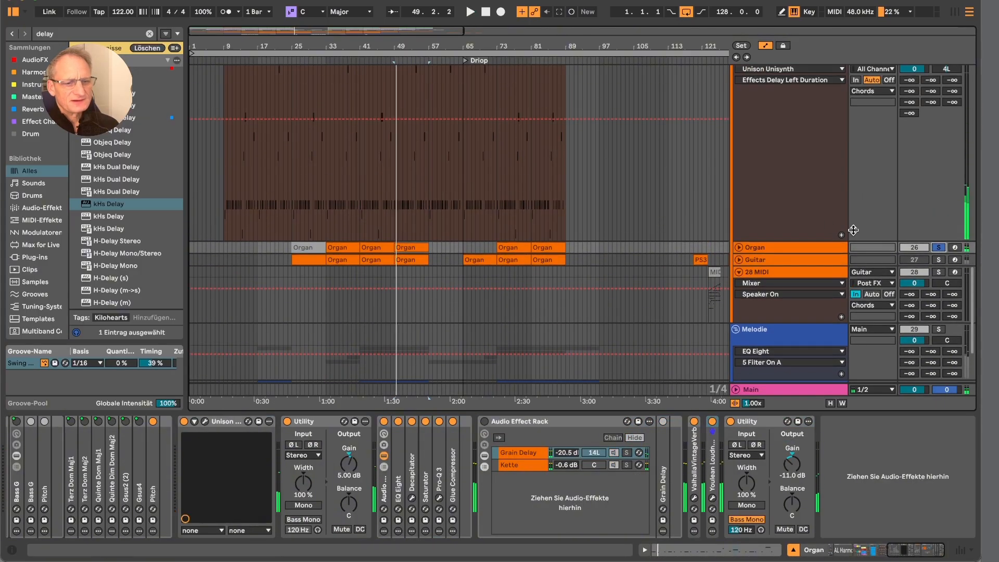
key(space)
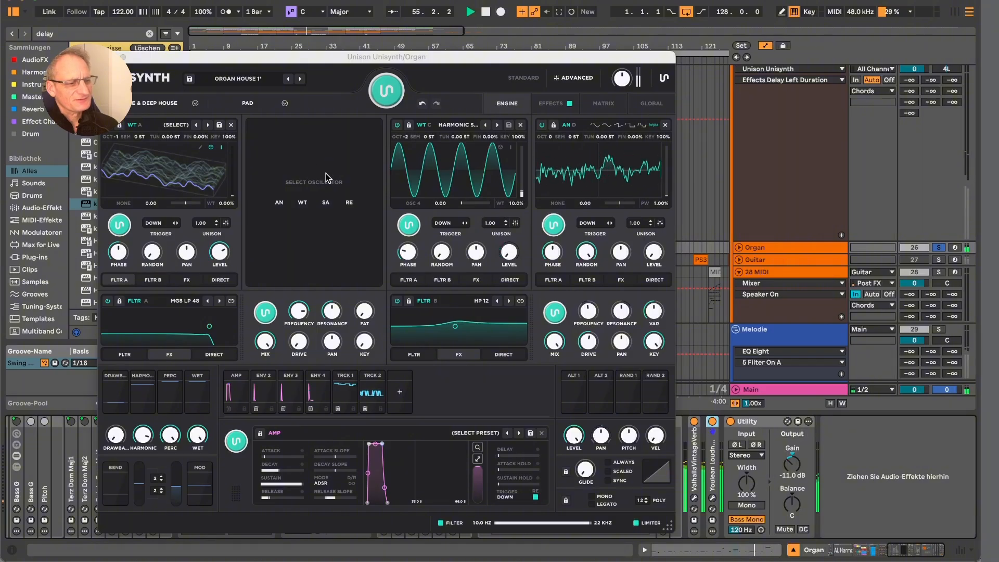
- Switch off oscillators A and C in the Organ's Unisynth and raise oscillator D's level to about -42.9 dB during playback
key(space)
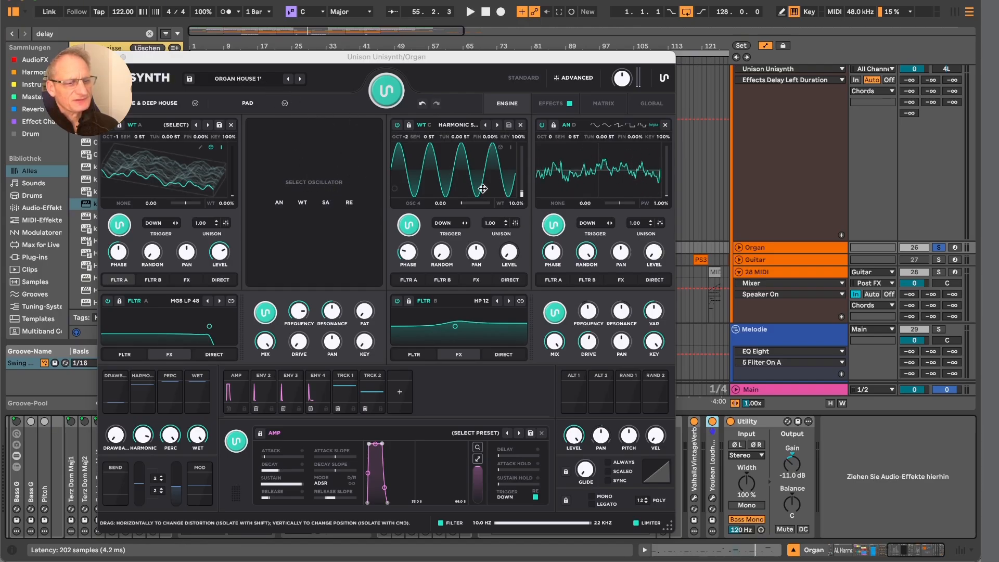
key(space)
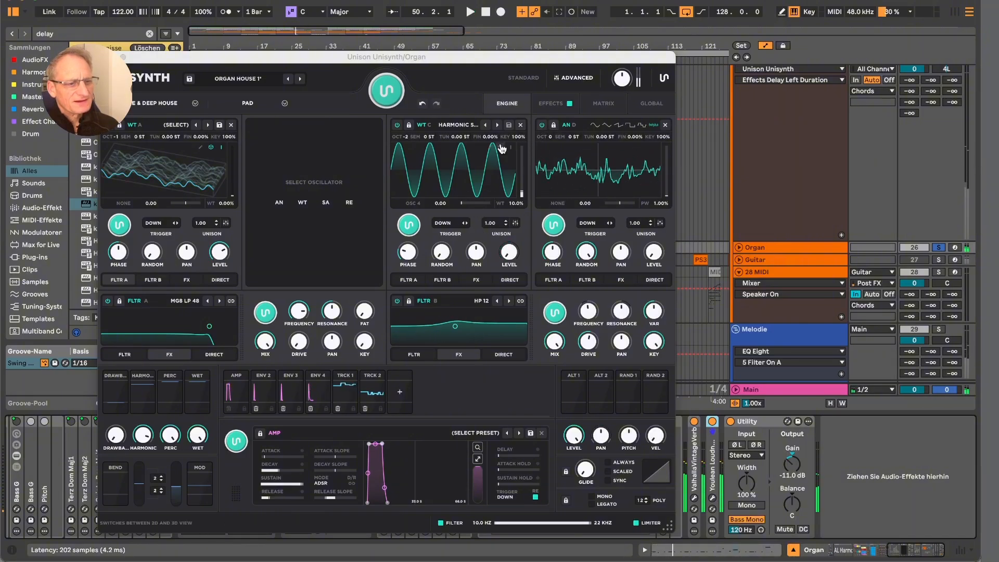
click(108, 125)
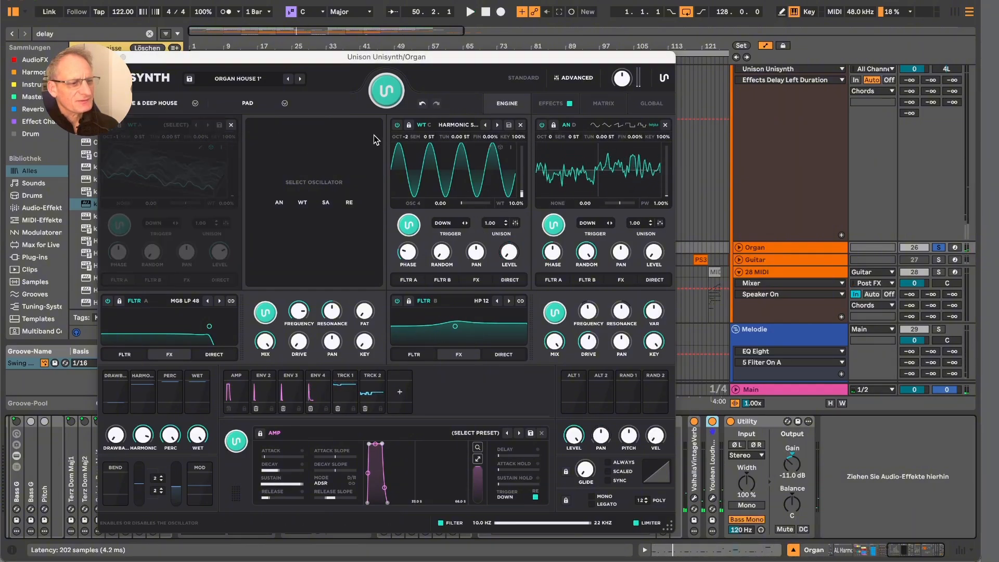
click(397, 125)
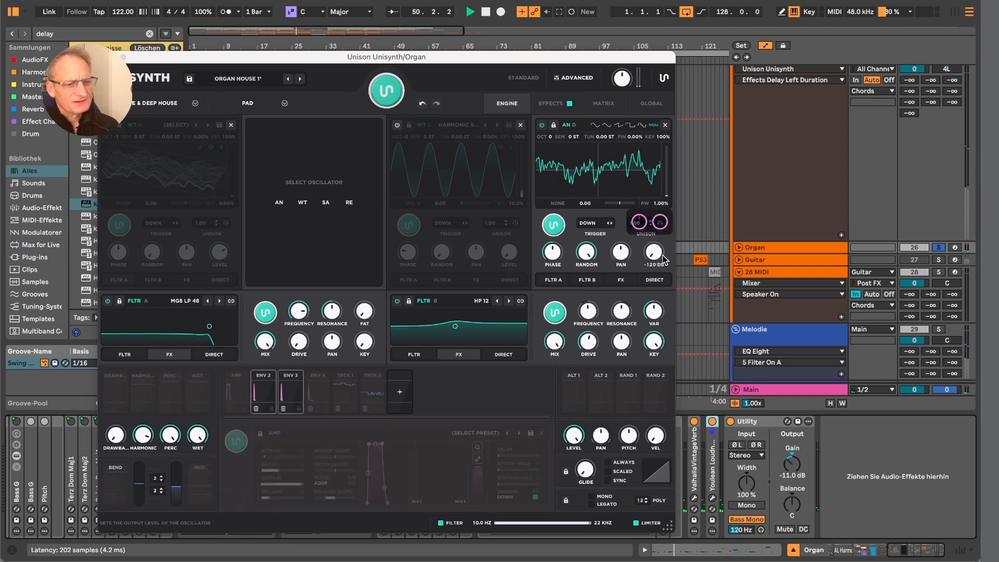
mouse_move(664, 260)
mouse_down()
mouse_move(656, 238)
mouse_move(660, 253)
mouse_up()
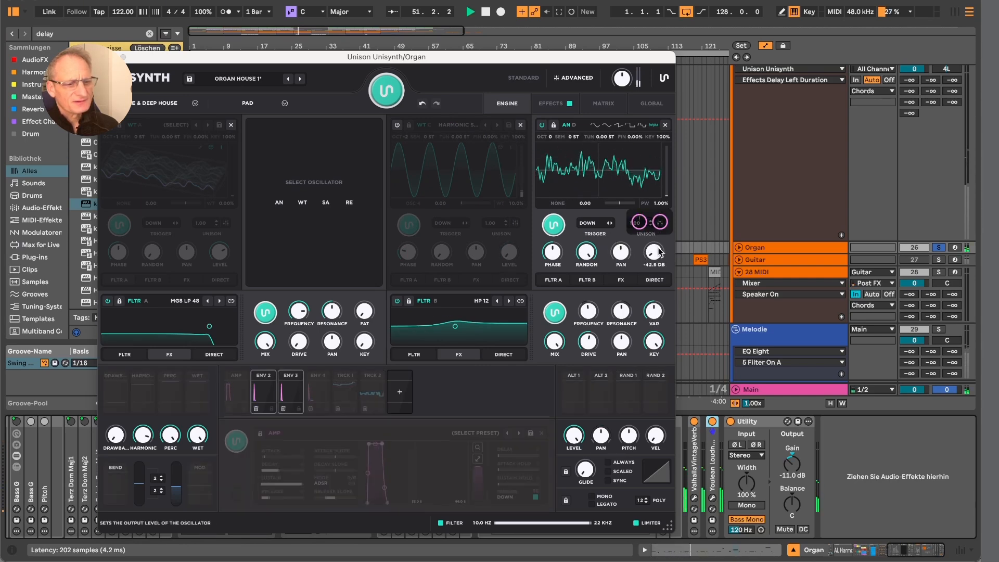
- Switch oscillators C and A back on while listening, stop the playback and close the Organ's Unisynth window
click(398, 126)
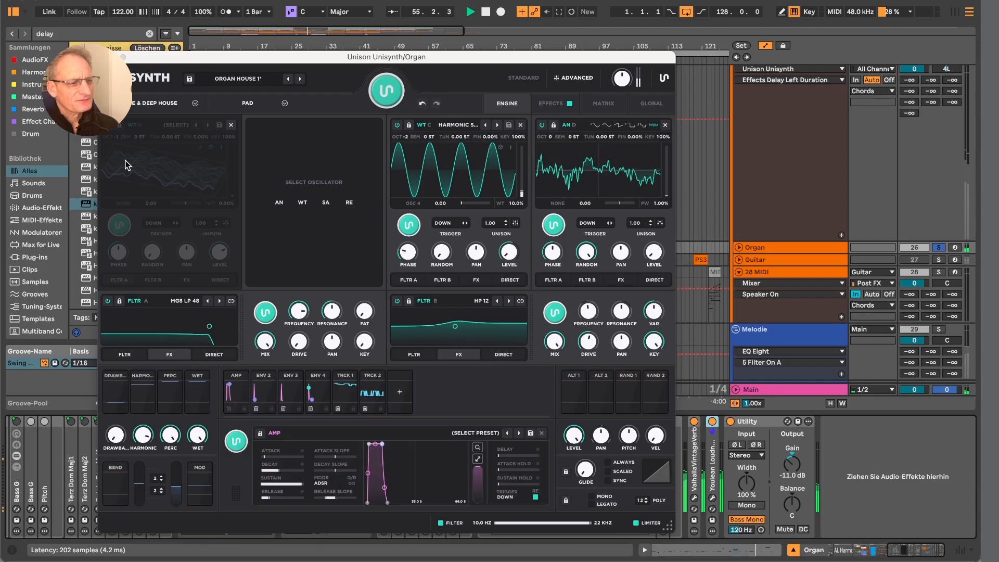
click(108, 126)
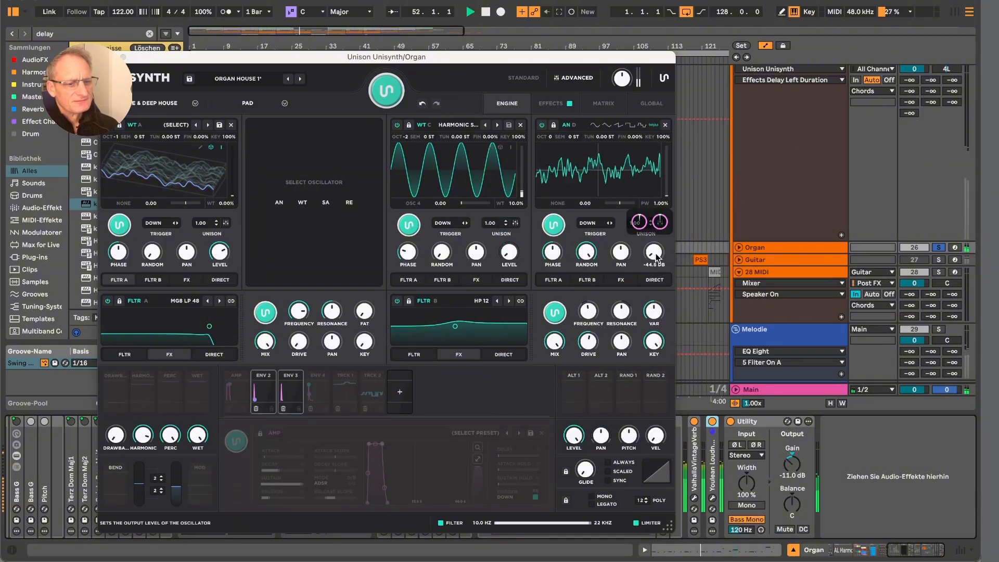
key(space)
click(105, 57)
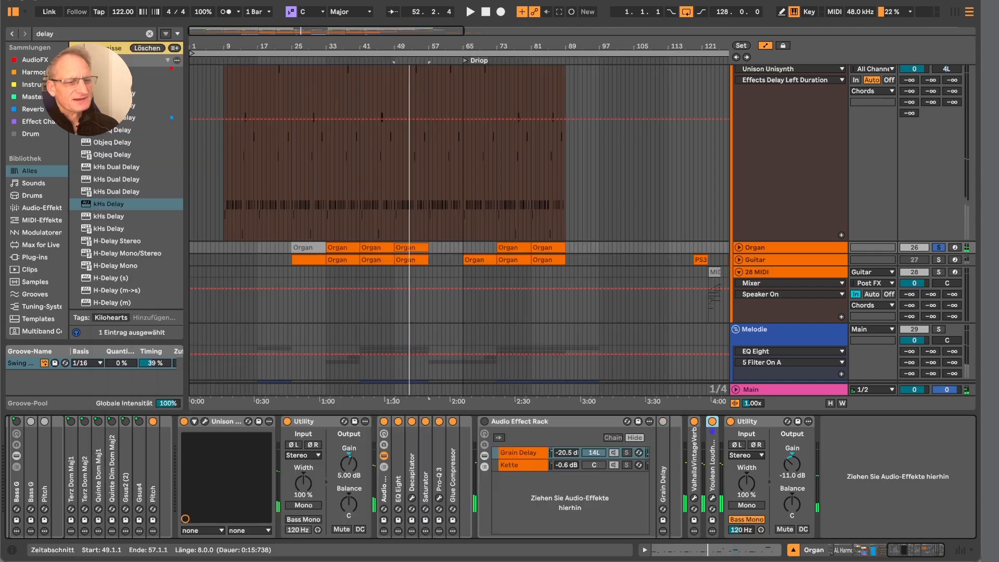
- Clear the Organ track's solo and fold the Pad 1 and Key Chords tracks
scroll(532, 228, up, 1)
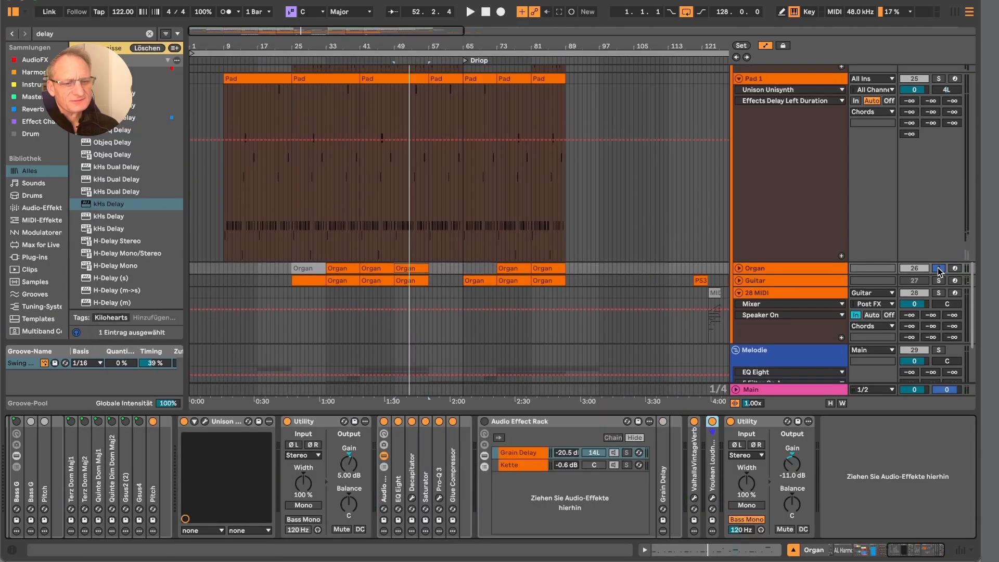
scroll(895, 240, up, 6)
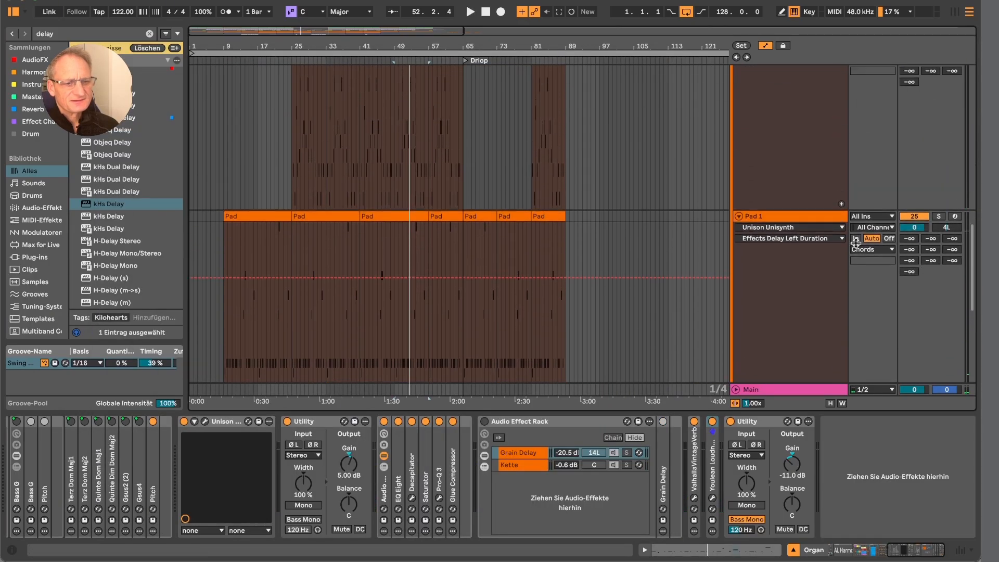
click(738, 216)
scroll(738, 216, up, 6)
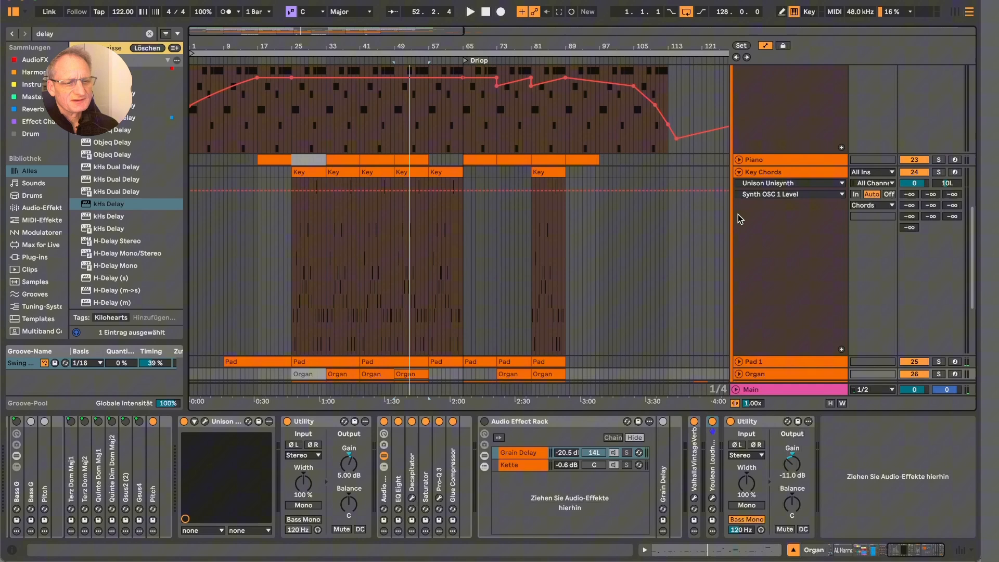
click(738, 172)
- Play from bar 49 and solo the whole Chords group
scroll(737, 172, up, 2)
scroll(735, 170, up, 6)
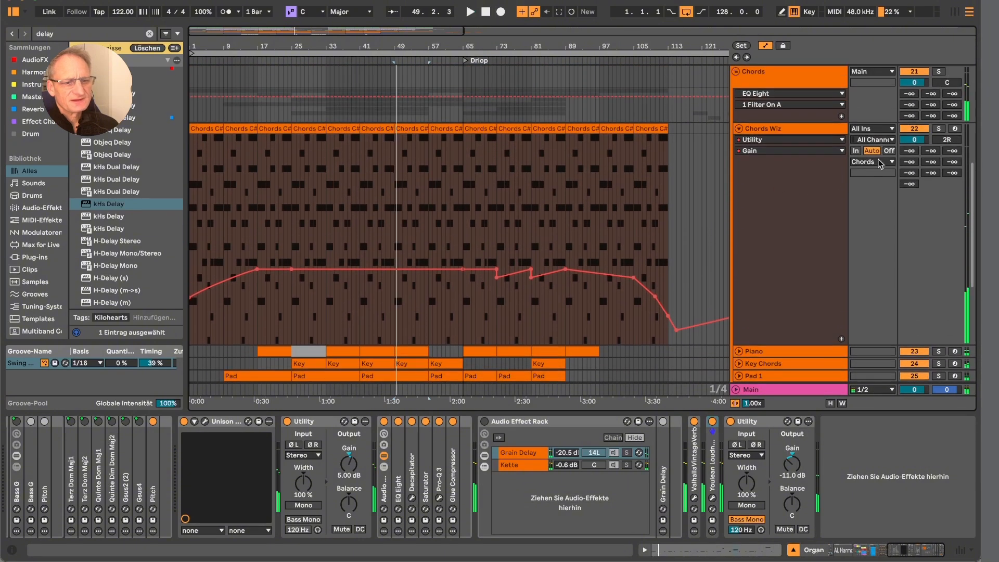
scroll(912, 144, up, 1)
scroll(915, 144, up, 2)
click(939, 154)
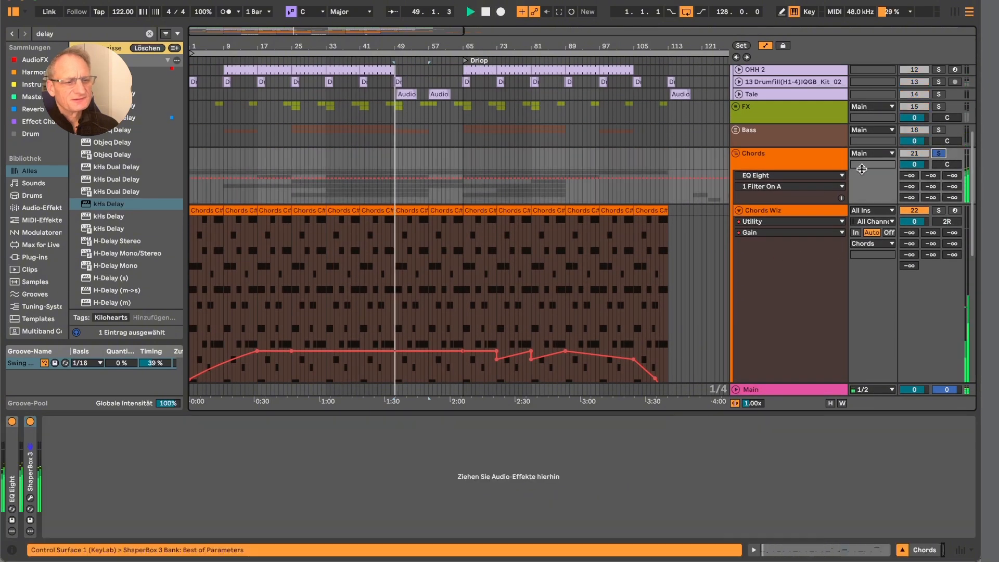
- Play from the drop at bar 65 with the Chords group soloed, then with the Percussion group soloed as well
scroll(876, 220, up, 5)
key(space)
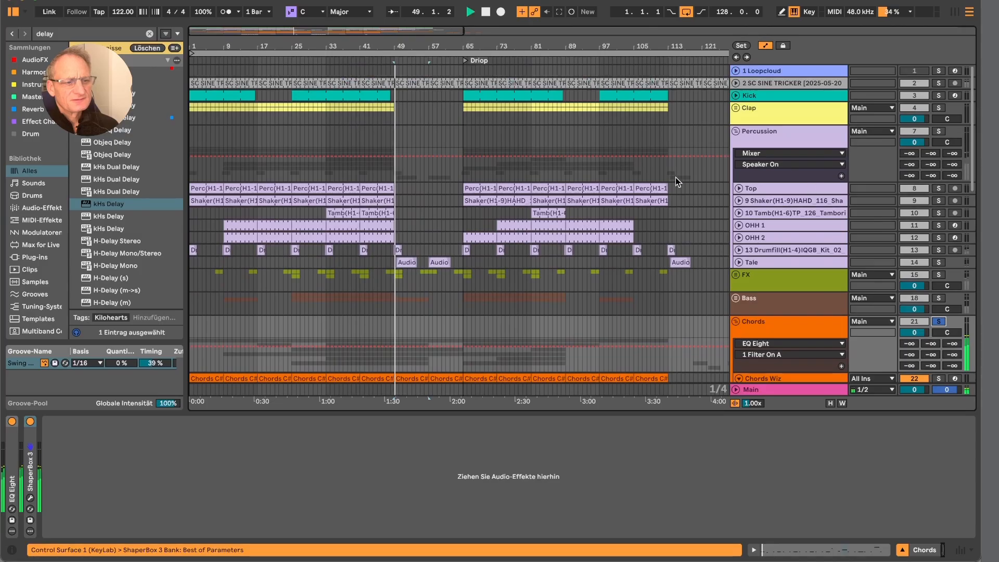
click(472, 188)
key(space)
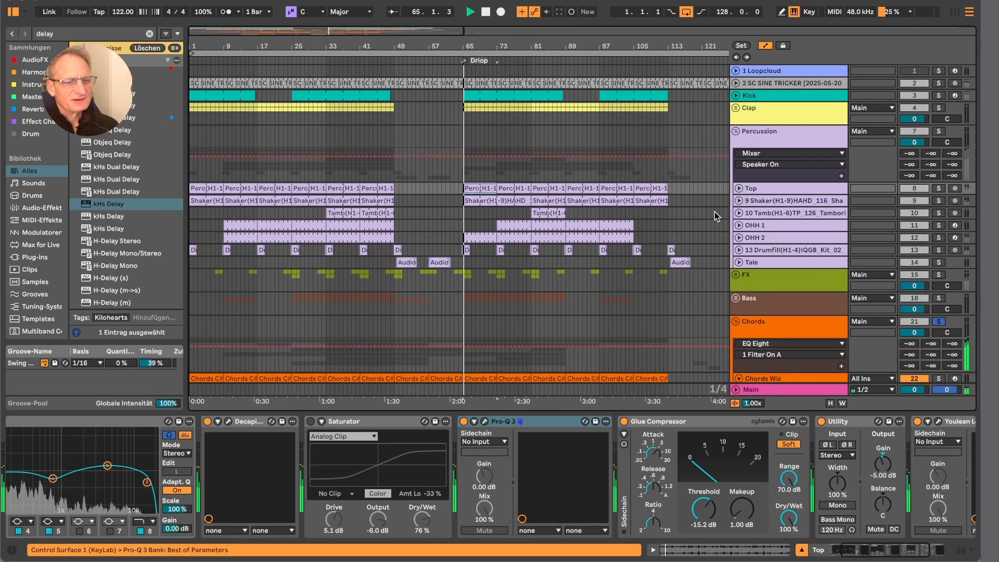
key(space)
click(938, 131)
key(space)
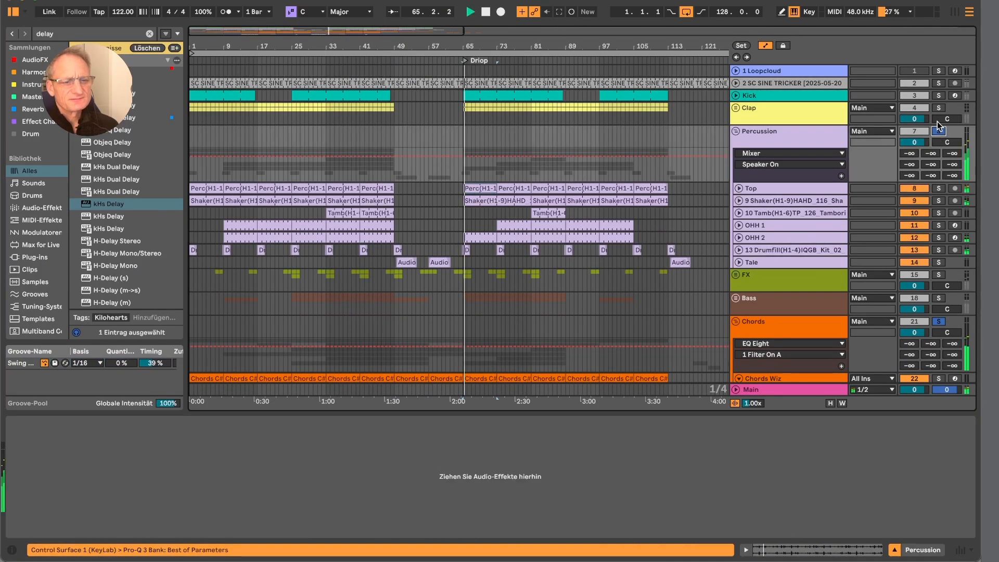
- Add the Clap group and Kick track to the soloed groups during the drop, and fold the Chords Wiz track
click(938, 108)
click(938, 96)
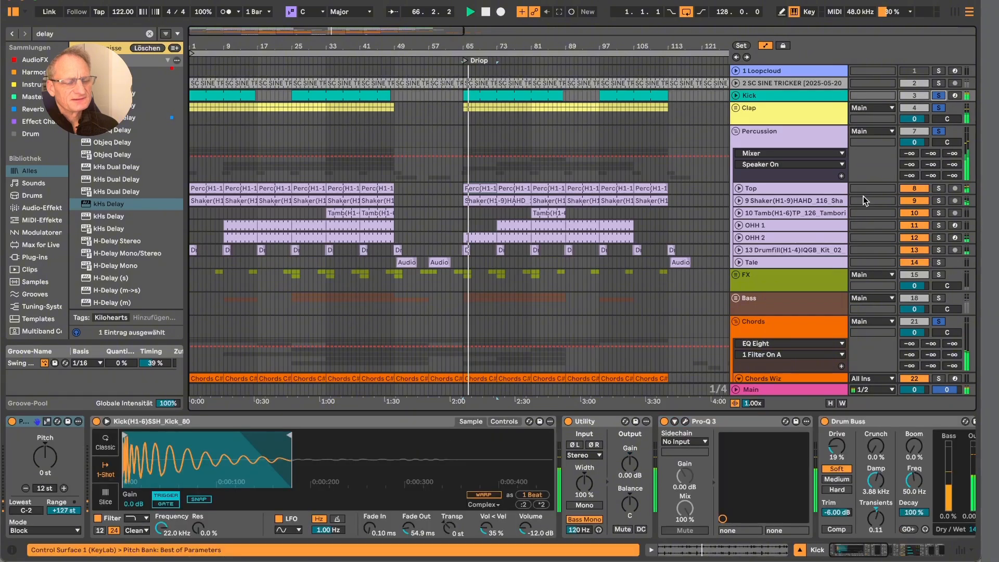
scroll(863, 198, down, 5)
scroll(863, 196, down, 5)
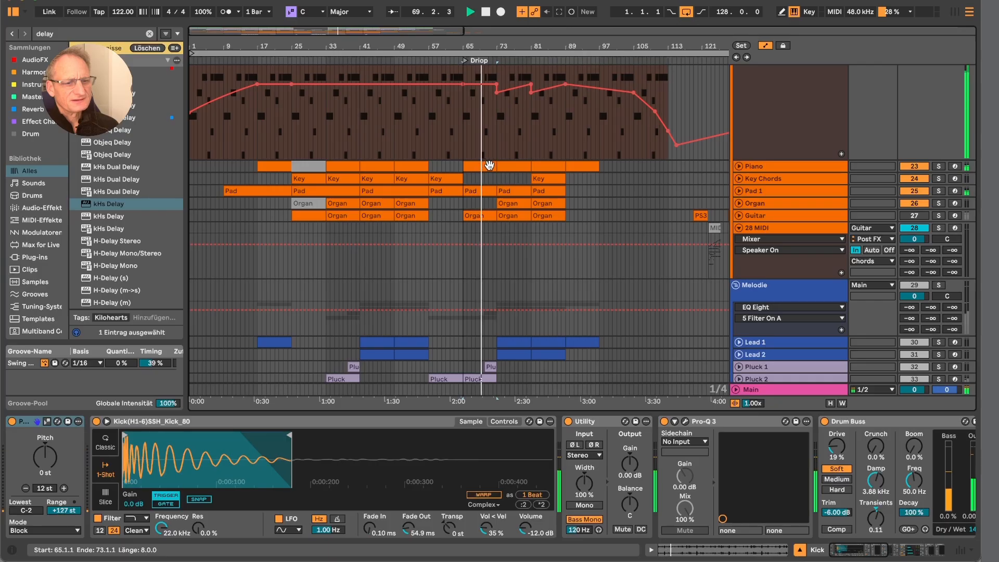
scroll(569, 187, up, 5)
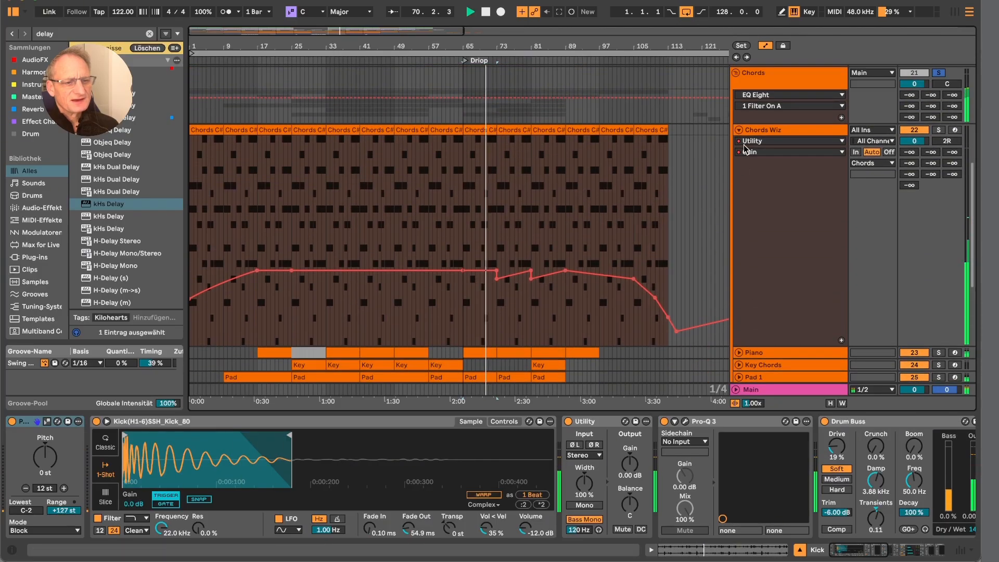
click(738, 130)
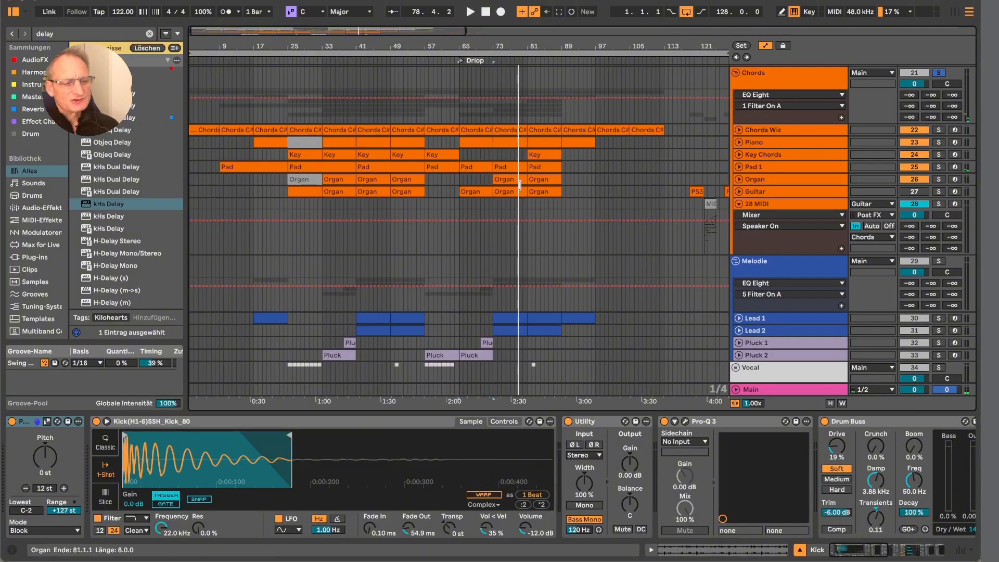
- Play from the Pluck 2 clip at bar 57 and solo the Pluck 2 track
scroll(518, 235, down, 3)
click(514, 286)
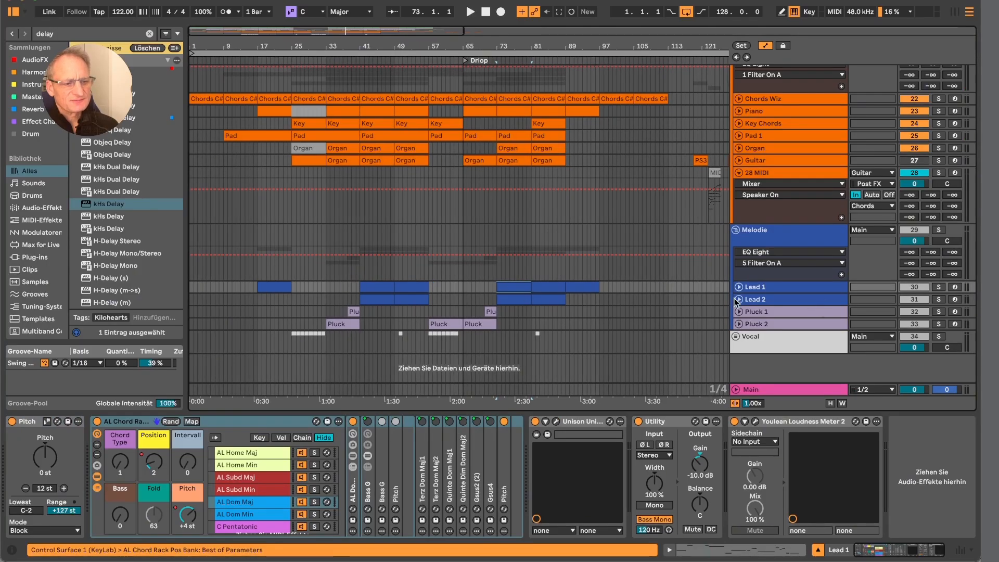
click(442, 326)
key(space)
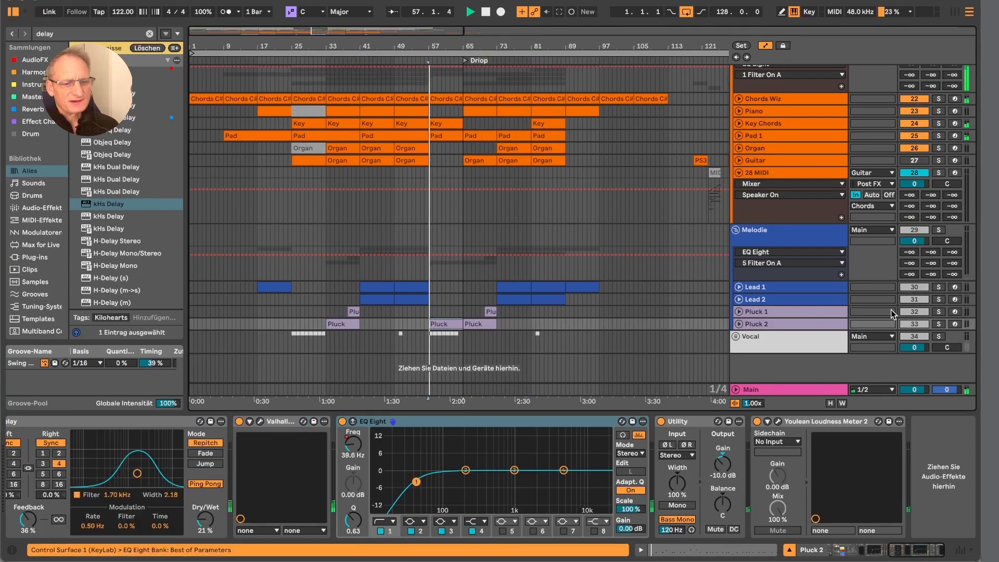
click(939, 323)
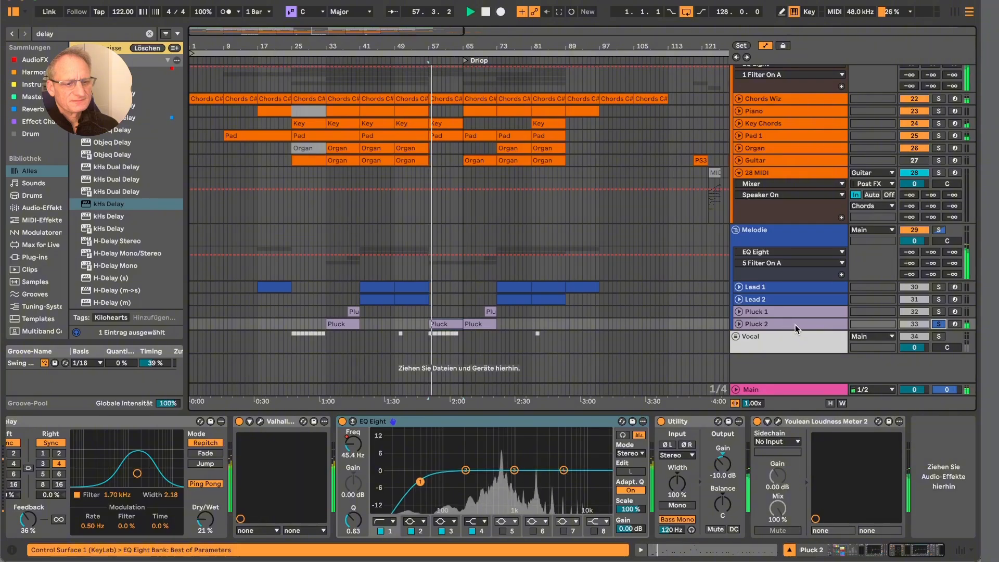
- Open the Unisynth window of the Pluck 2 track and show its engine page
click(363, 433)
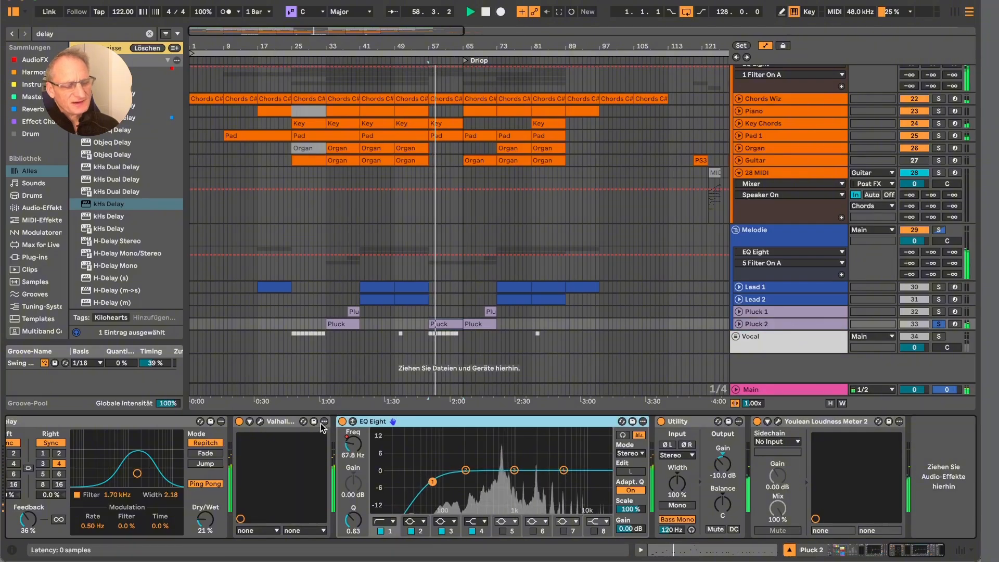
scroll(363, 434, up, 10)
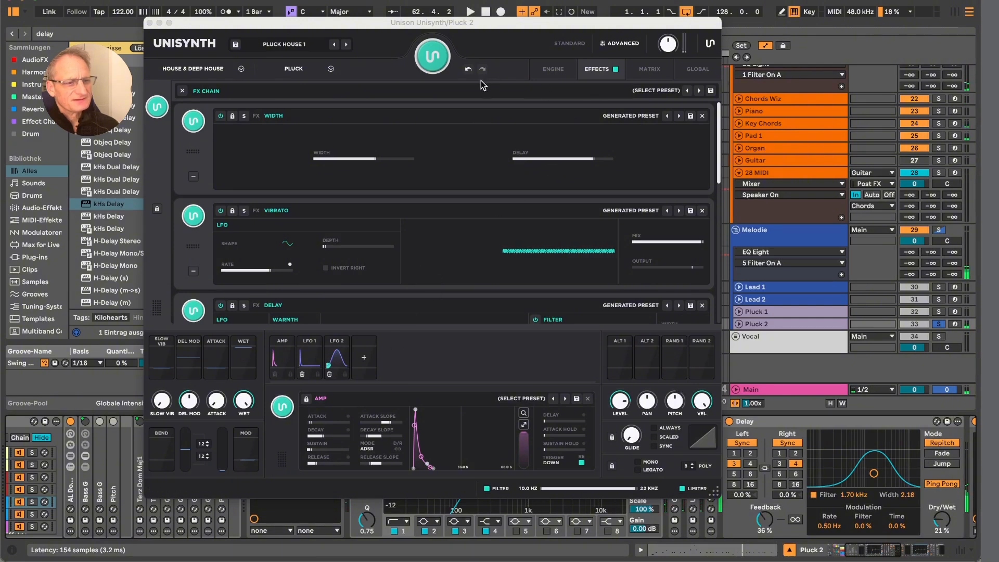
click(553, 69)
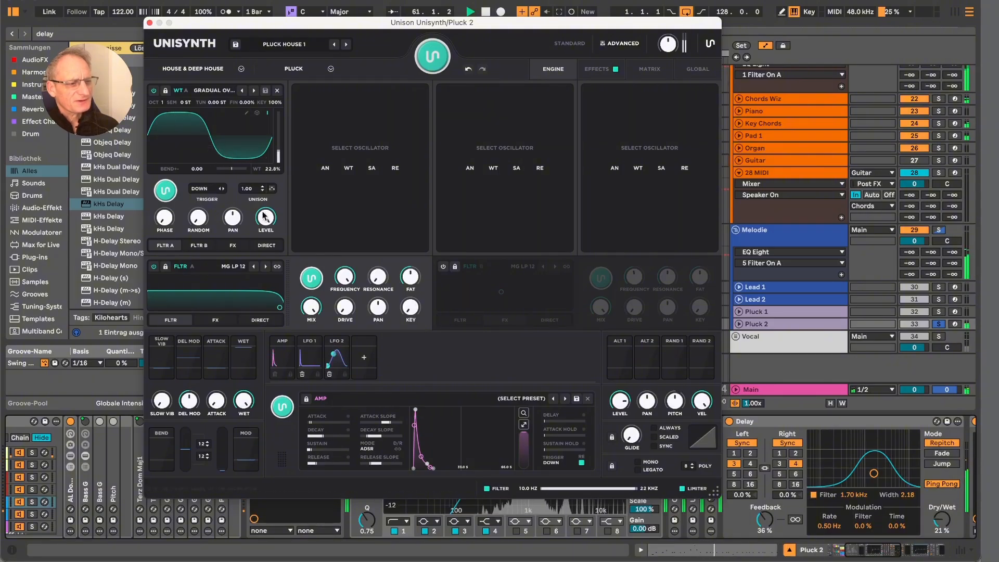
- Lower the Filter A cutoff slightly in Pluck 2's Unisynth and close its window
mouse_move(279, 307)
mouse_down()
mouse_move(200, 308)
mouse_move(274, 307)
mouse_up()
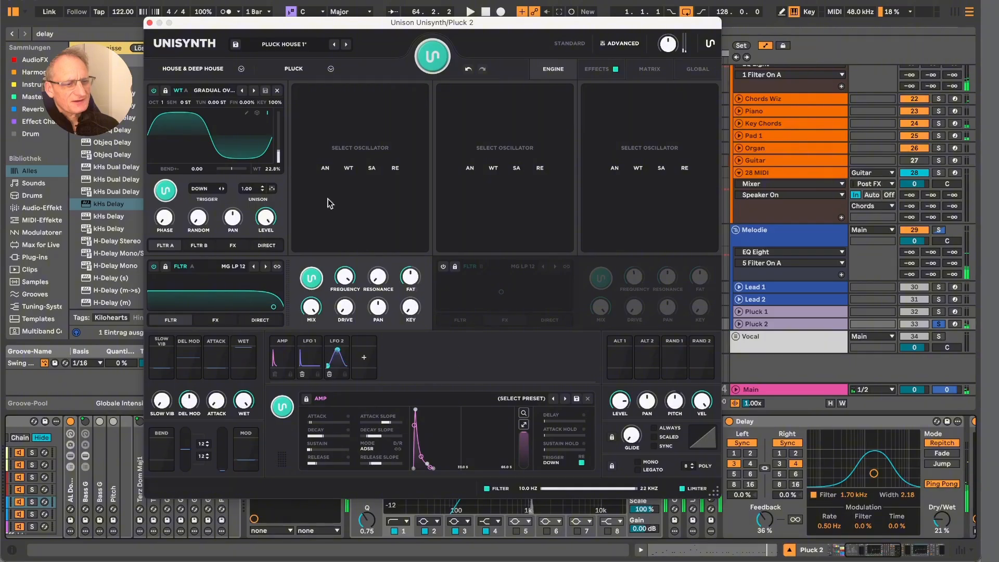
click(149, 23)
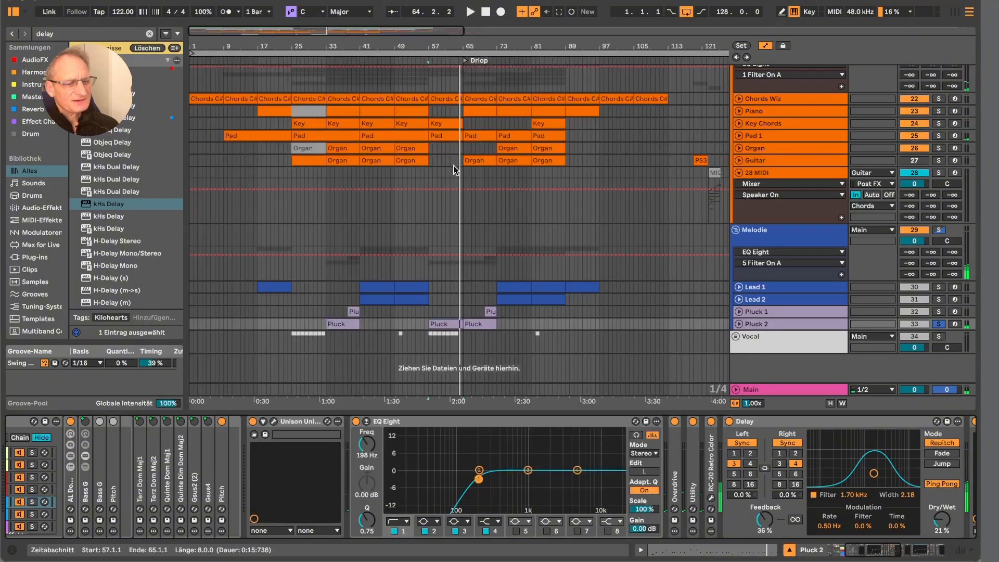
- Solo the Pluck 1 track and play its clip at bar 70 with its Unisynth window open
click(489, 312)
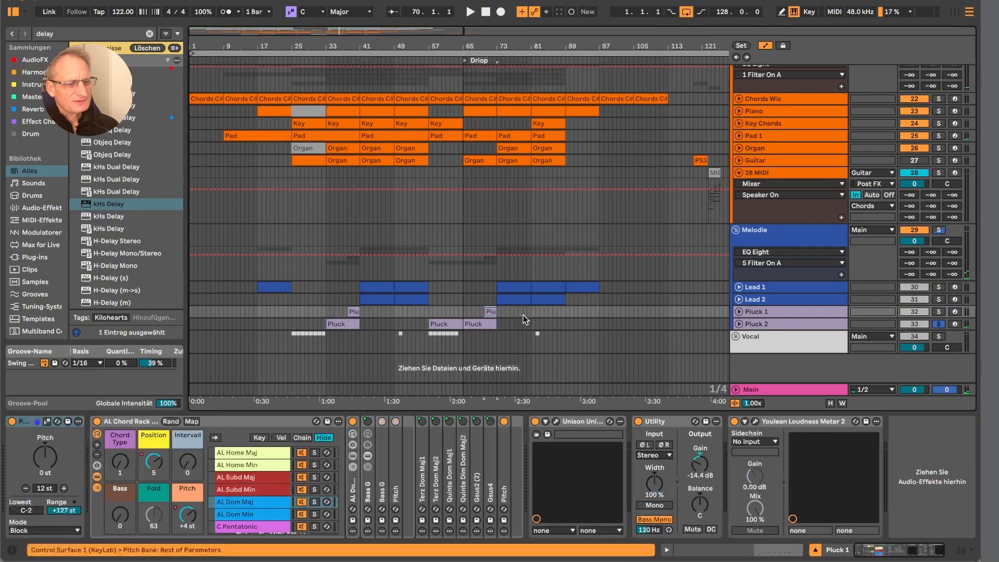
click(939, 312)
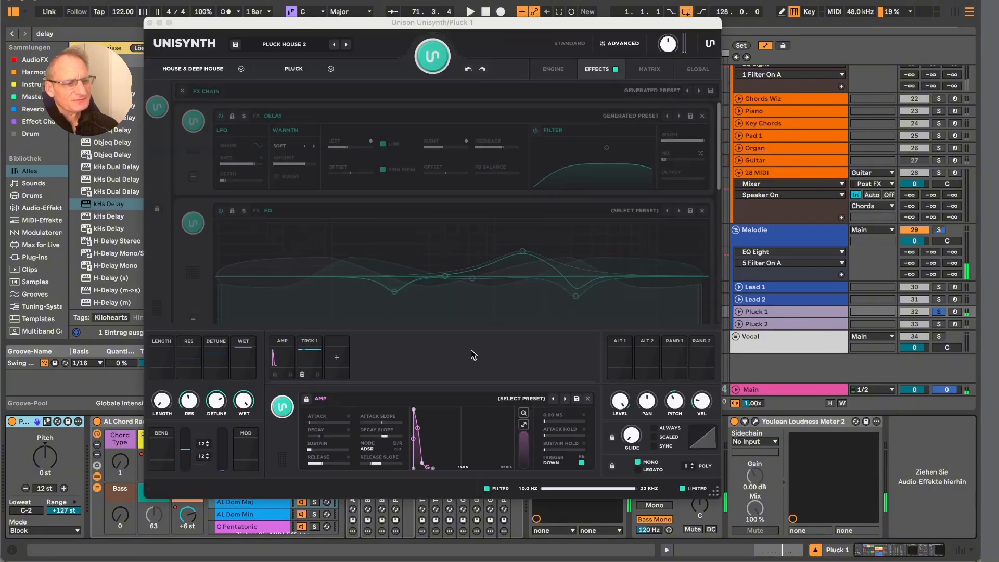
key(space)
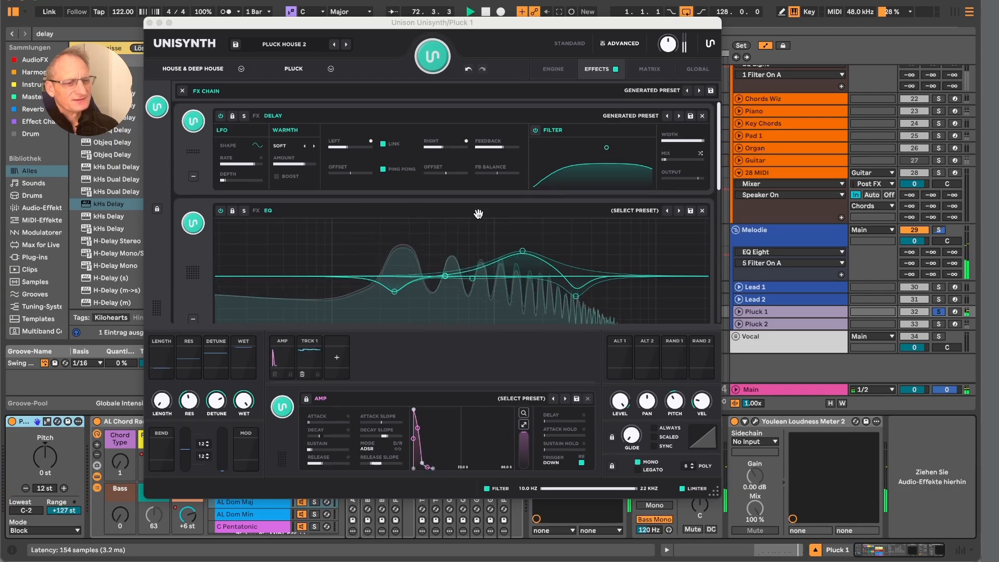
- Move the delay's filter point slightly down in Pluck 1's Unisynth effects and close the window
drag(608, 150, 604, 156)
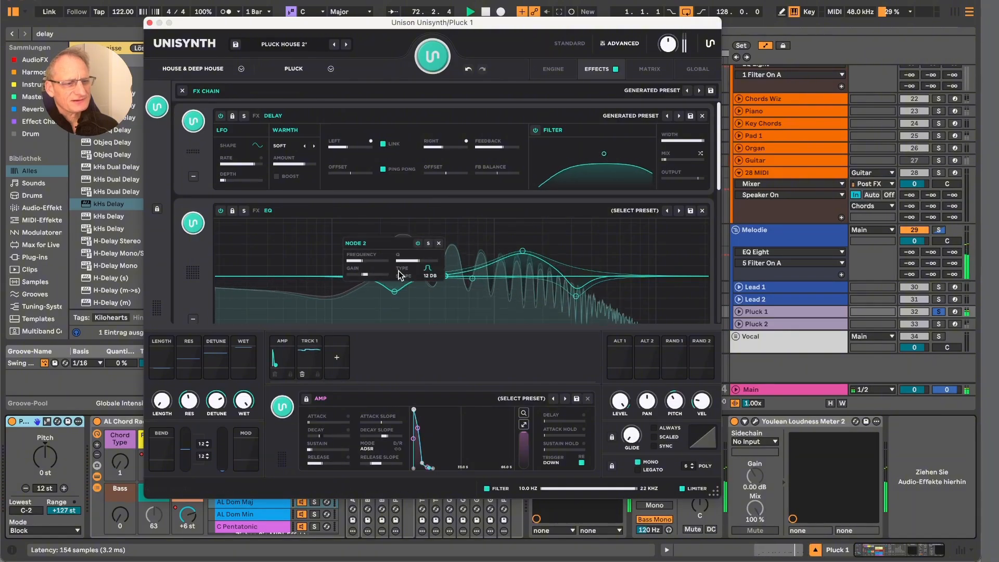
click(149, 22)
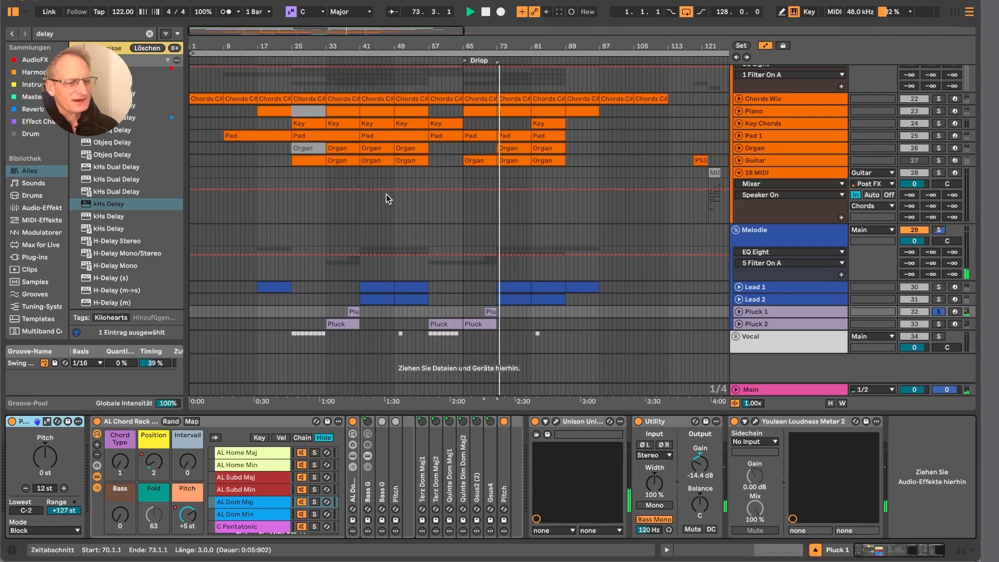
- Compare the Pluck 1 and Pluck 2 clips around the drop and play from bar 65
click(479, 324)
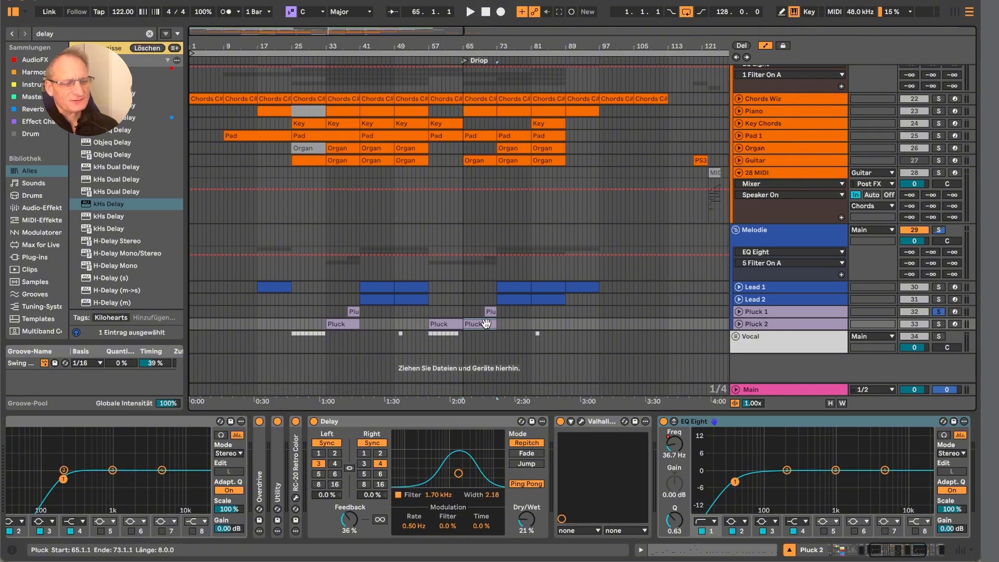
click(491, 312)
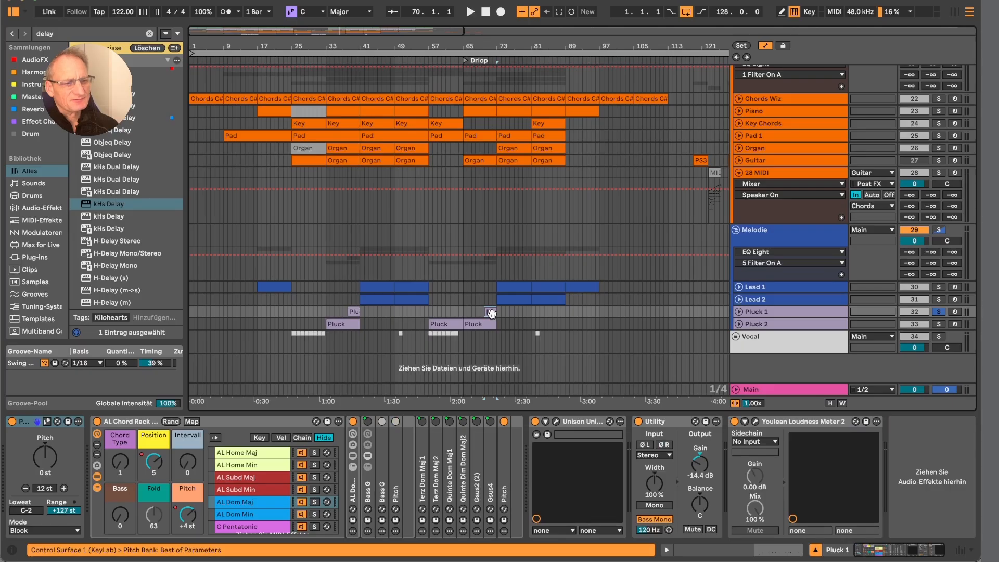
click(485, 325)
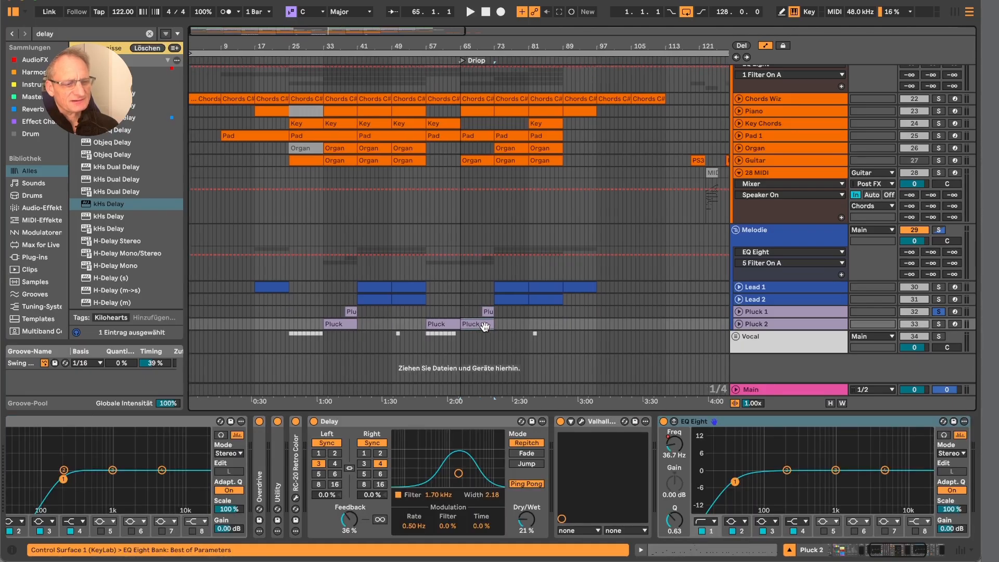
key(space)
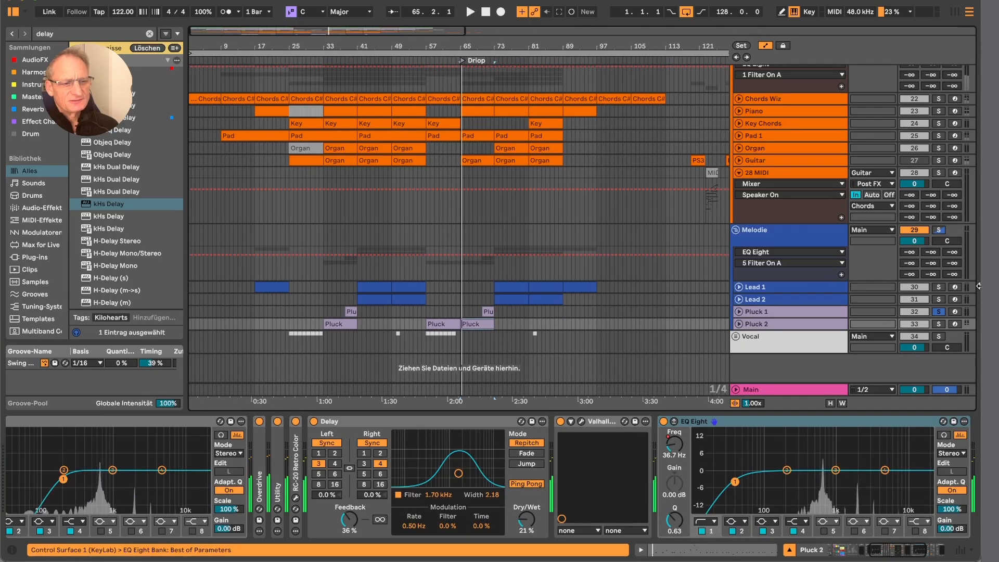
- Unfold the Vocal group, solo the Vocal Main track and play it from bar 57
click(736, 336)
scroll(440, 317, down, 3)
click(429, 323)
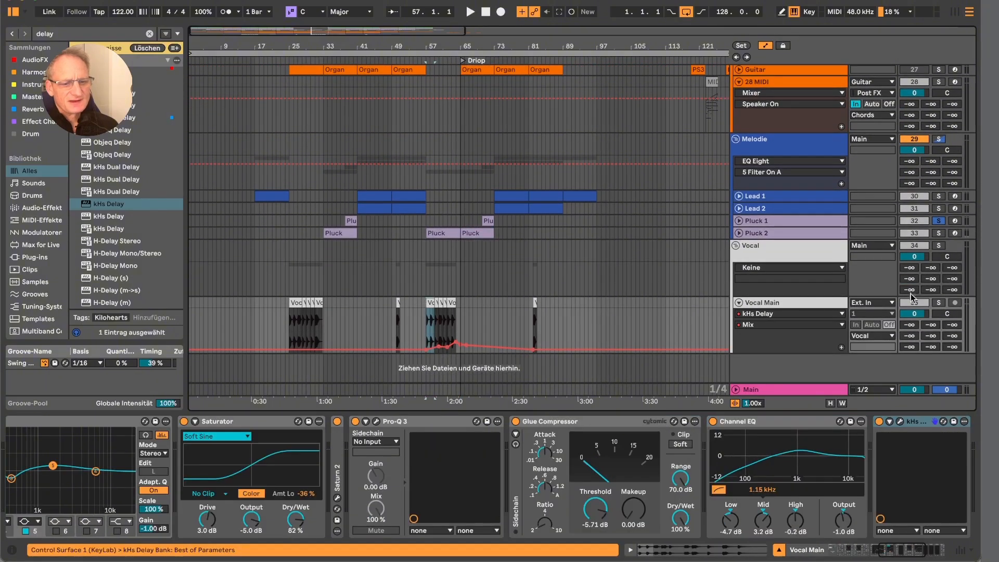
click(938, 304)
key(space)
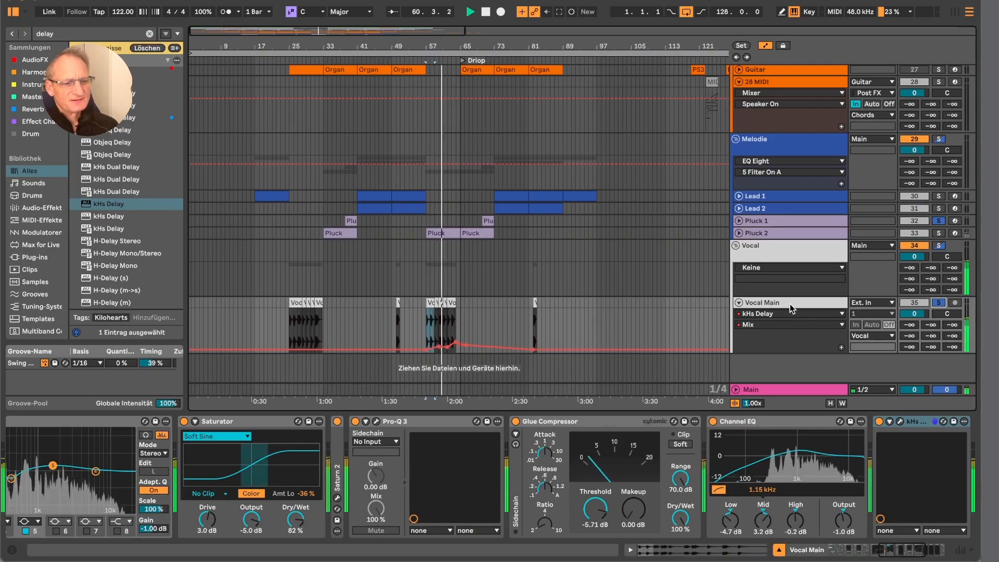
- Fold the Vocal Main track and collapse the Vocal group
click(739, 303)
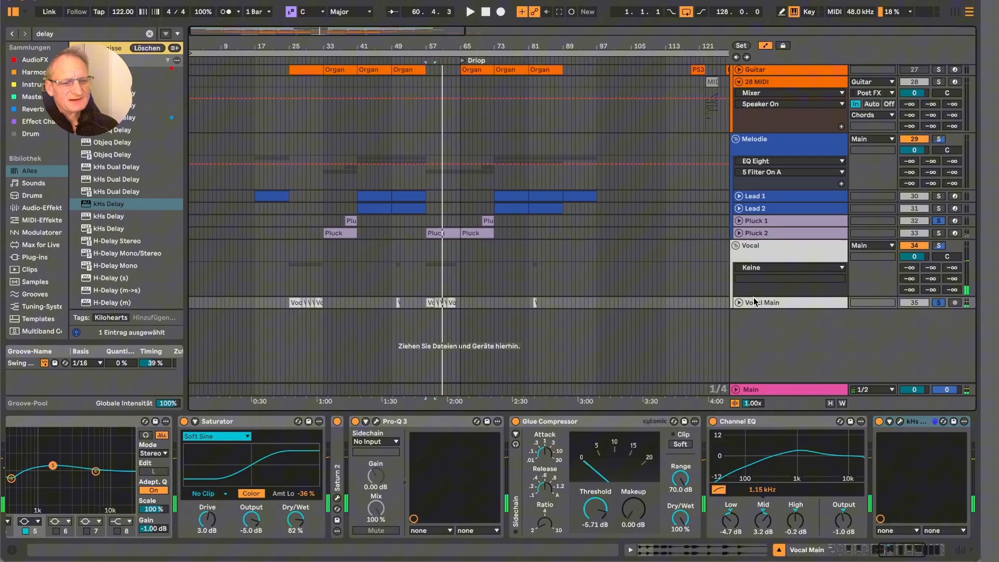
click(739, 259)
- Clear the Melodie group's solo and play the full arrangement from bar 49
scroll(665, 249, up, 6)
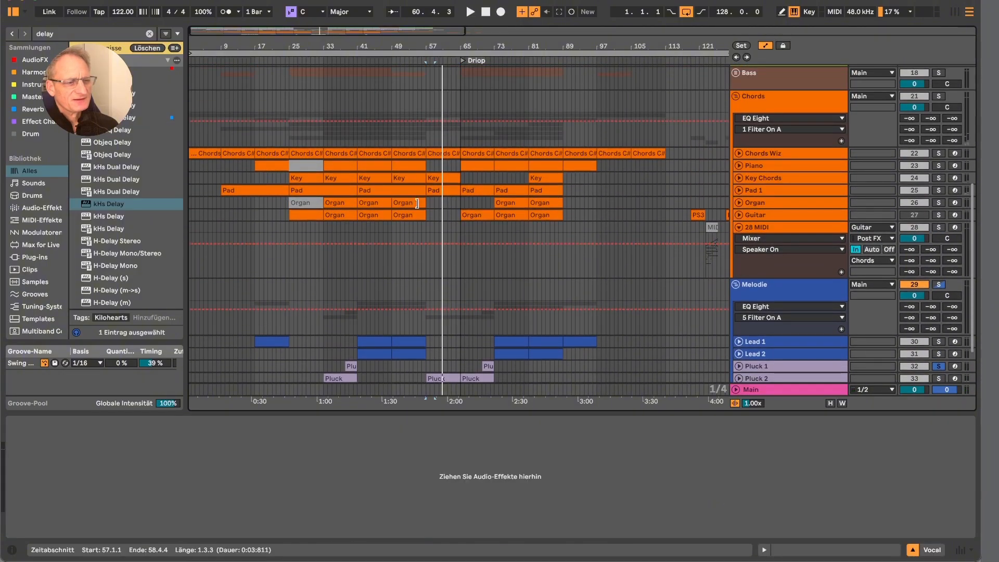
click(437, 154)
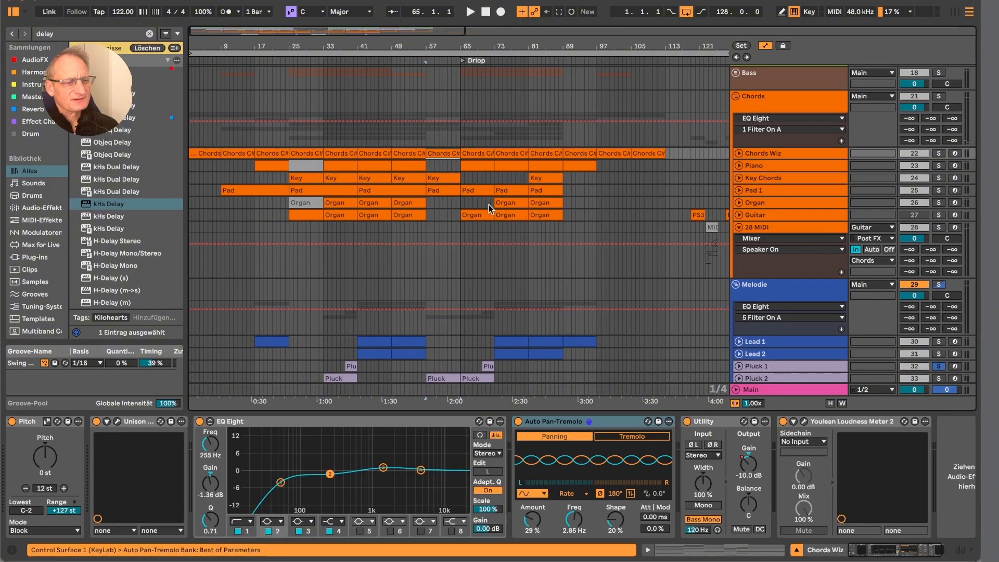
scroll(488, 204, up, 3)
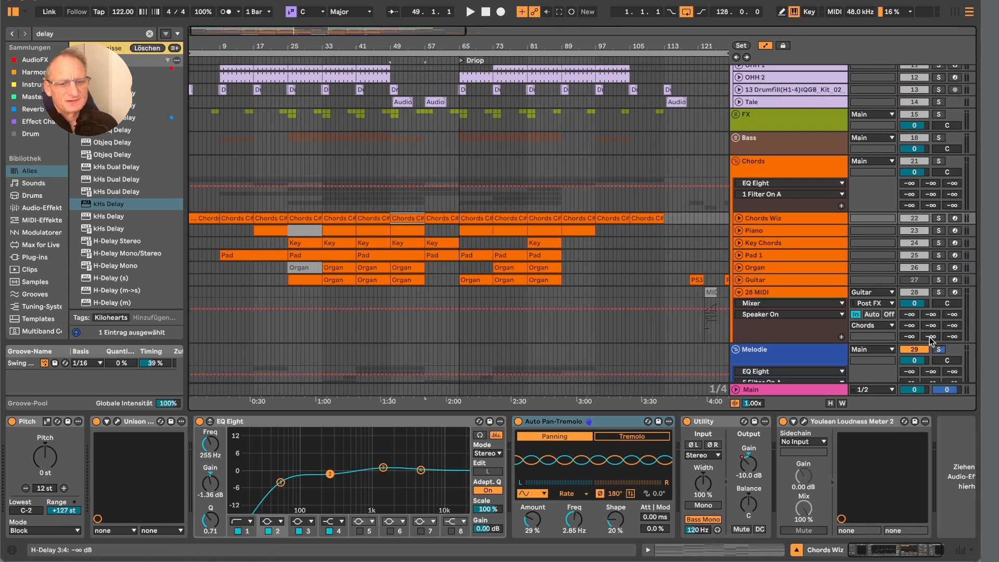
click(940, 349)
key(space)
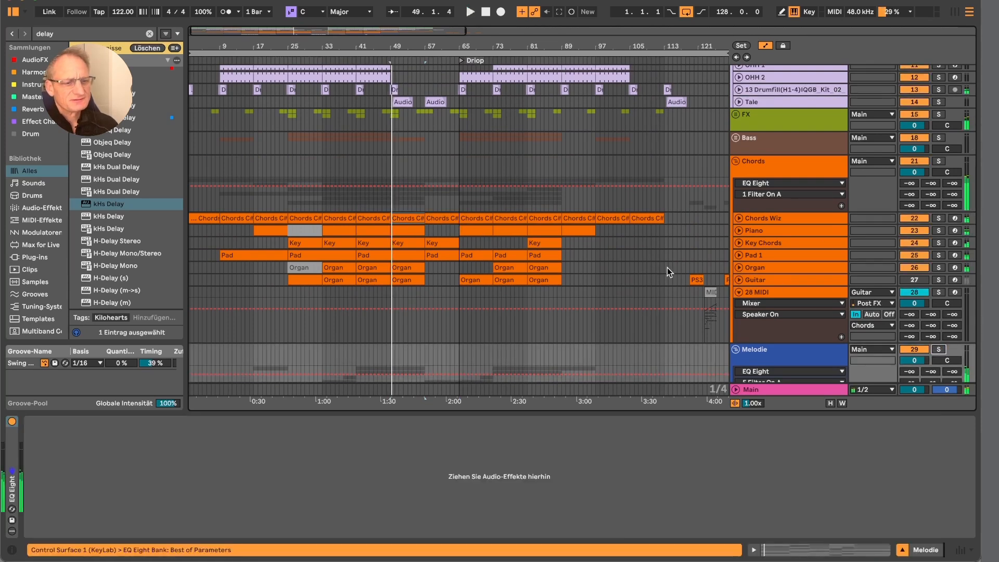
- Follow the break from bar 49 as it plays, examining the tracks from the drums down to the Vocal group
scroll(650, 273, down, 5)
scroll(639, 241, up, 10)
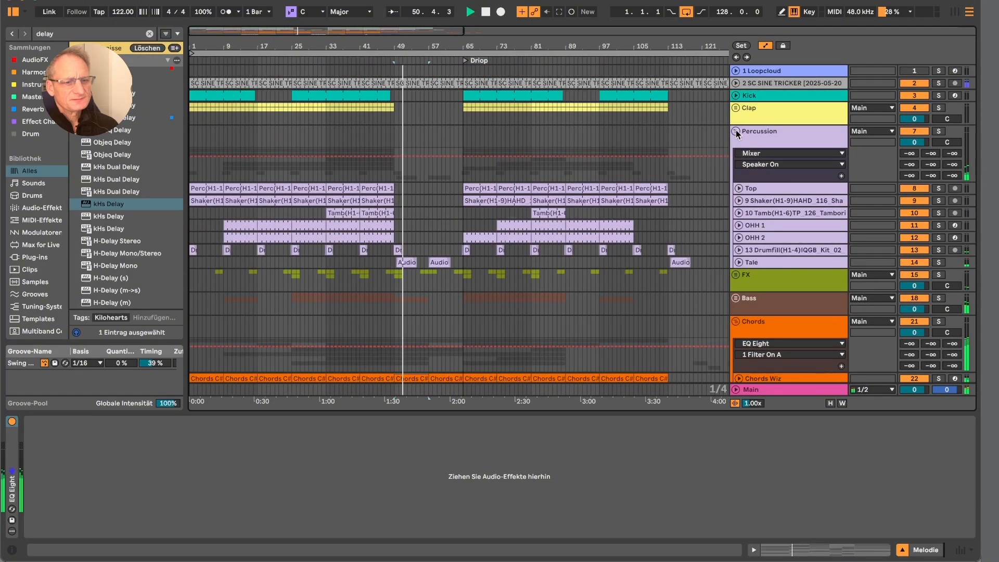
scroll(739, 202, down, 9)
scroll(740, 202, down, 1)
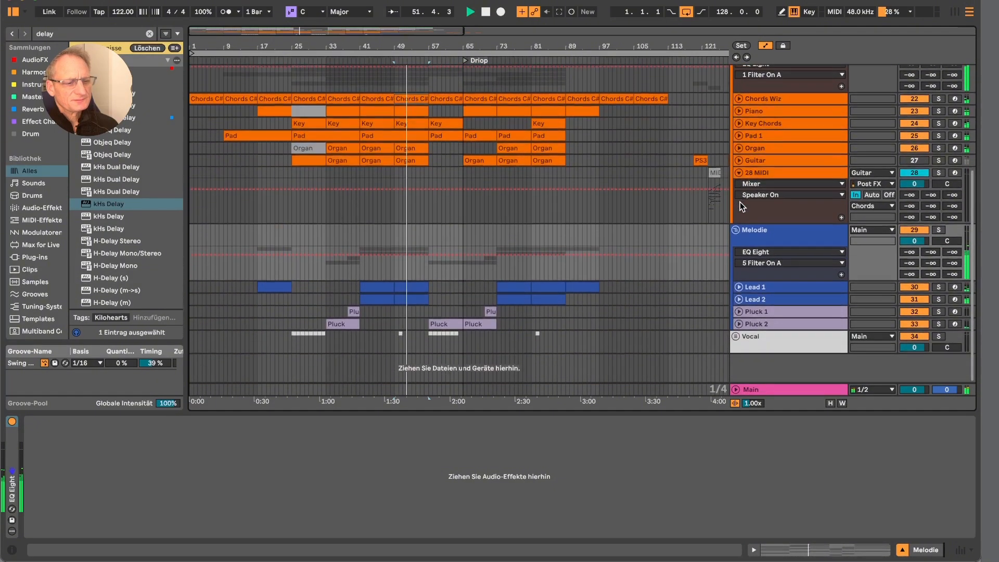
scroll(740, 202, up, 6)
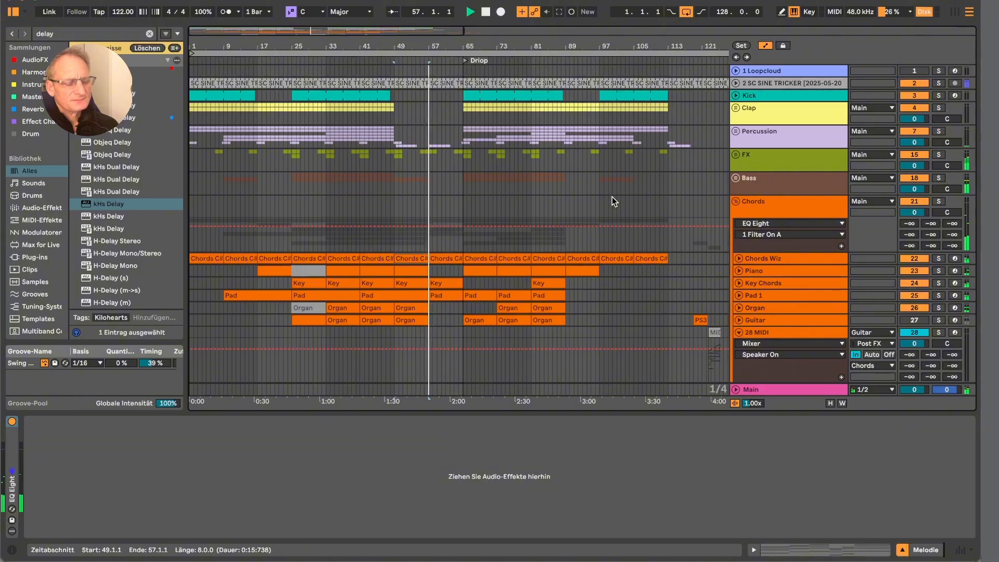
scroll(612, 196, down, 2)
scroll(612, 196, down, 4)
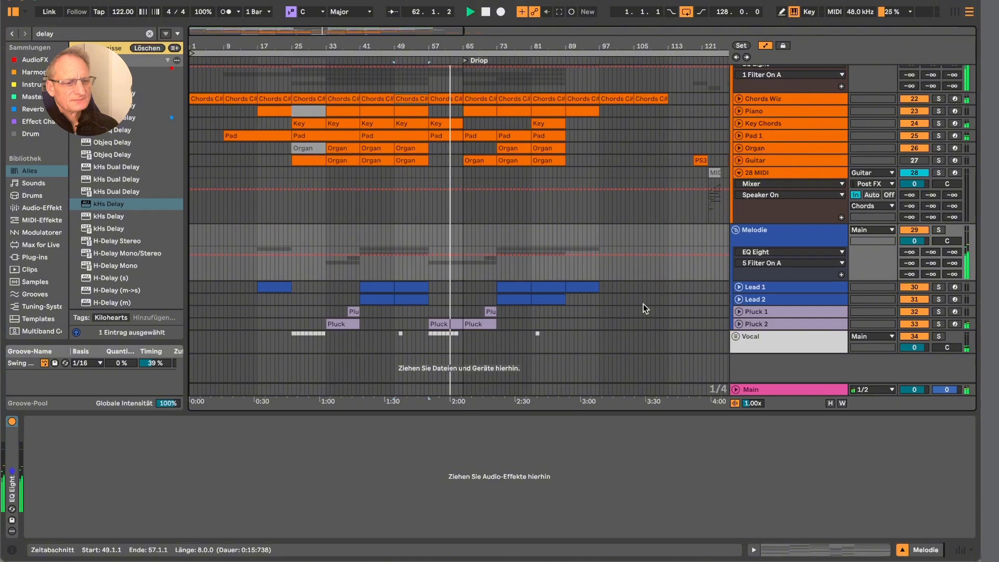
scroll(641, 299, up, 3)
scroll(640, 295, up, 4)
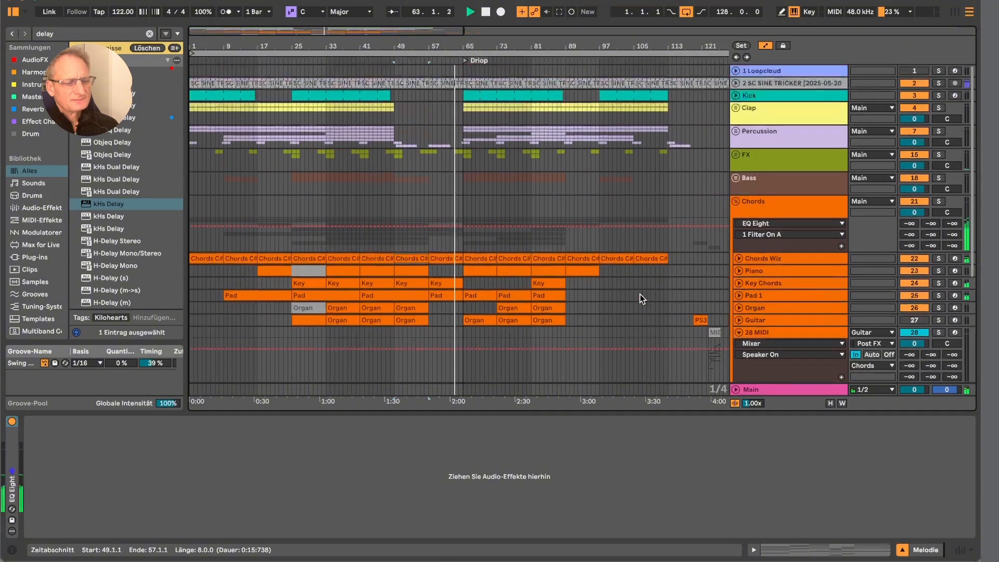
- Unfold the Percussion group and view its tracks alongside the FX, Bass and Chords groups at the drop
click(737, 132)
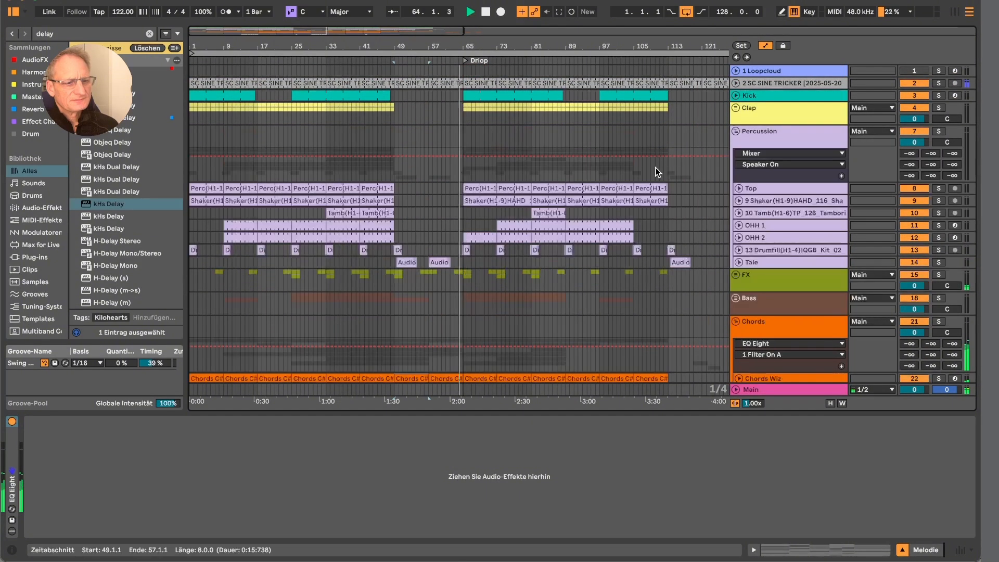
scroll(651, 169, down, 4)
scroll(591, 176, down, 4)
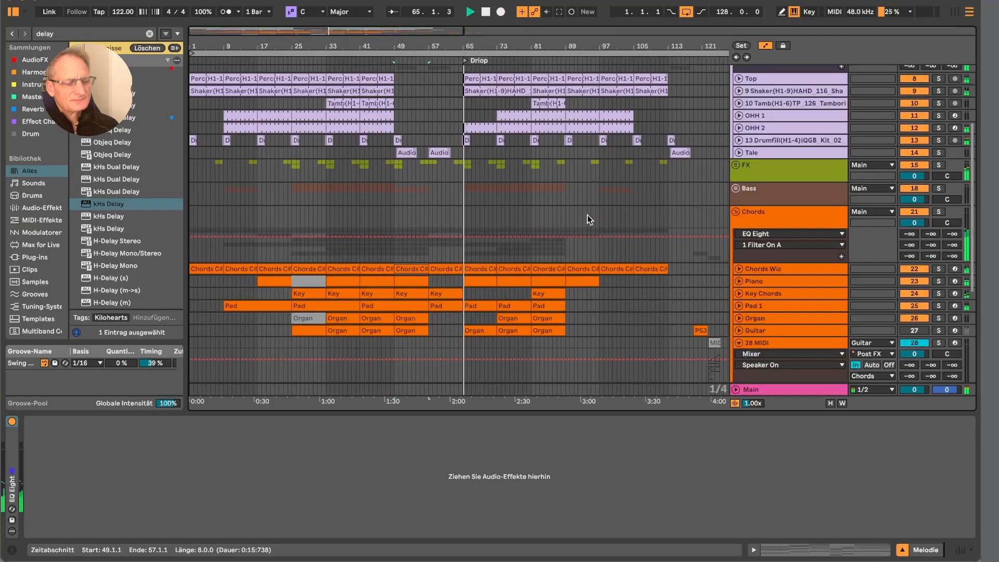
- Stop playback at the drop and unfold the Bass group to show the Bass 1 and Bass 2 tracks
scroll(588, 214, down, 1)
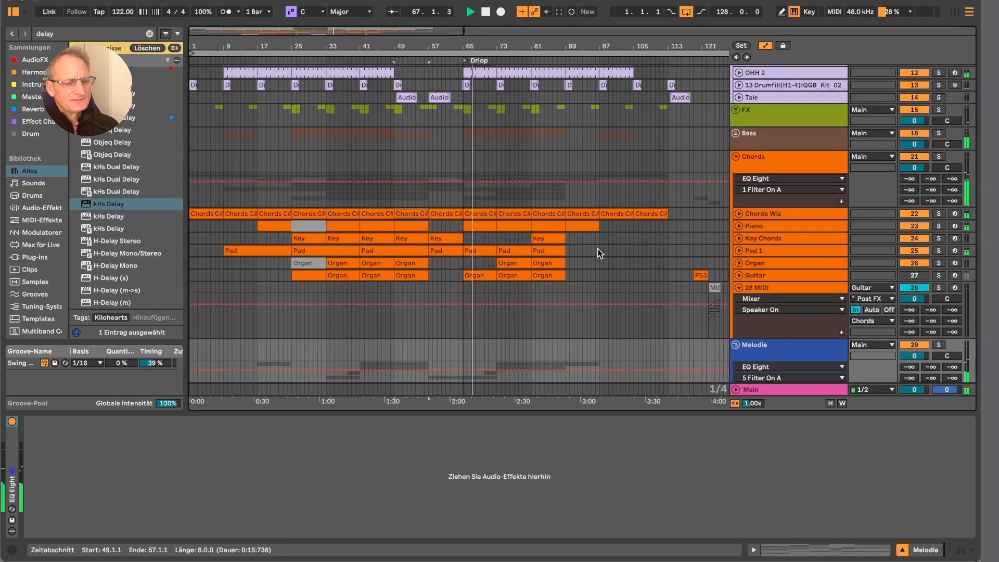
click(491, 227)
scroll(582, 217, up, 5)
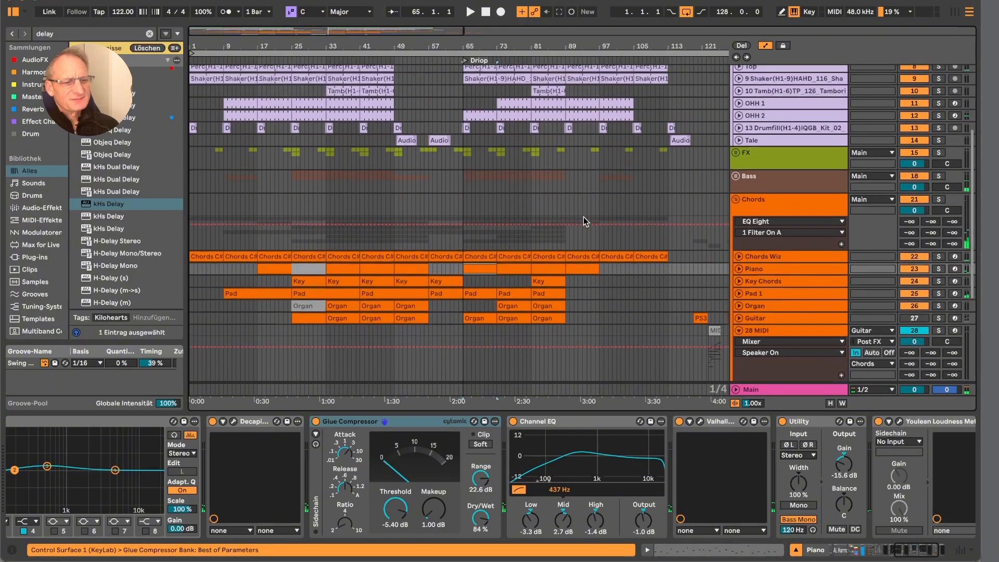
click(735, 217)
scroll(724, 229, down, 5)
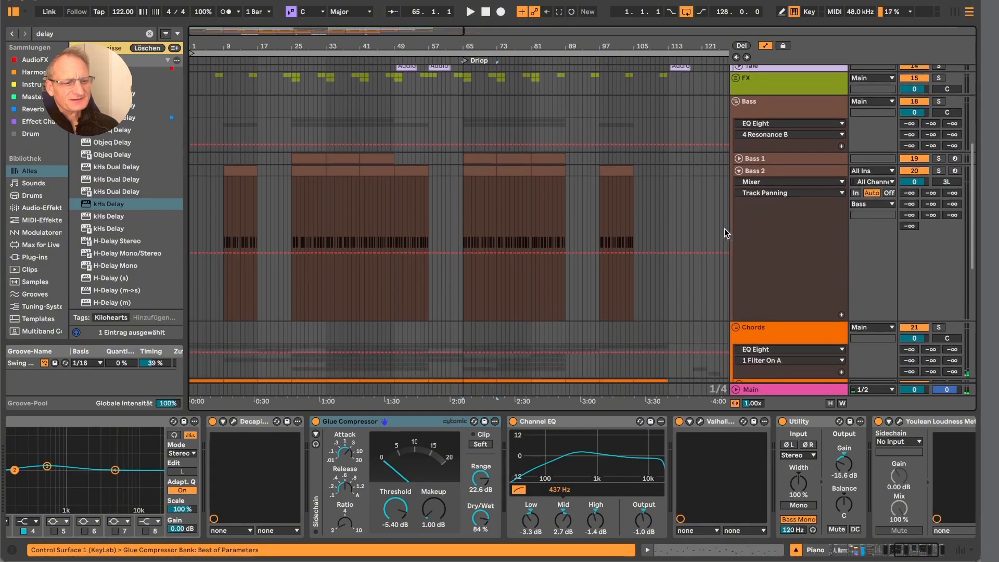
- Select the Bass 1 clip at bar 65, solo Bass 1 and play it from there
click(484, 158)
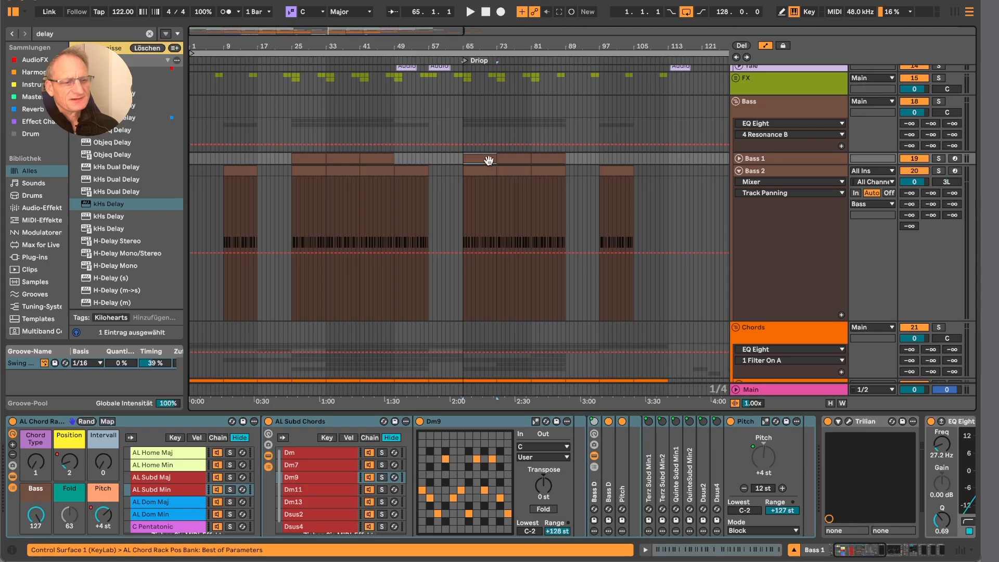
click(938, 159)
key(space)
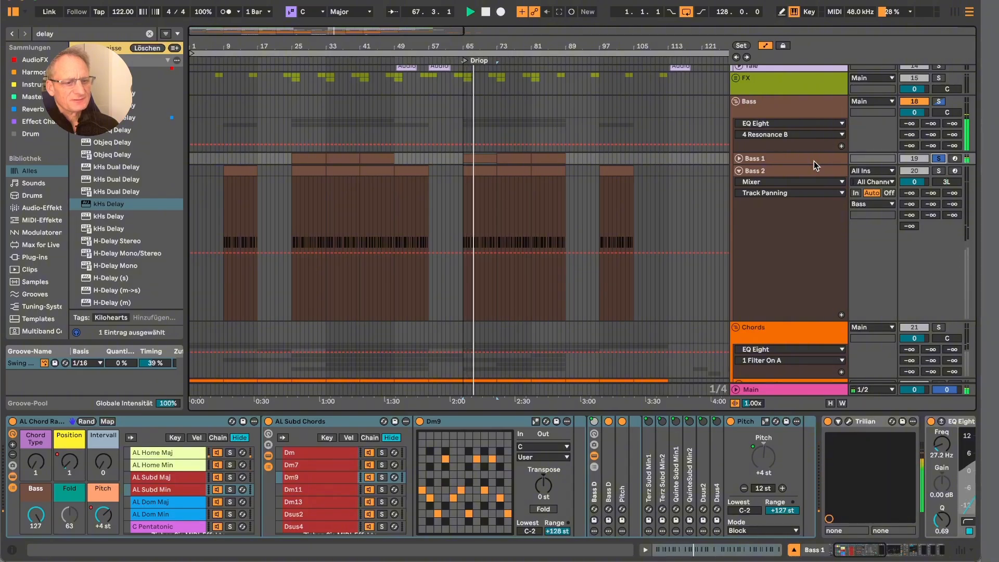
- Solo Bass 2, play its clip from bar 65 and bring up the track's Unison Unisynth window
click(939, 171)
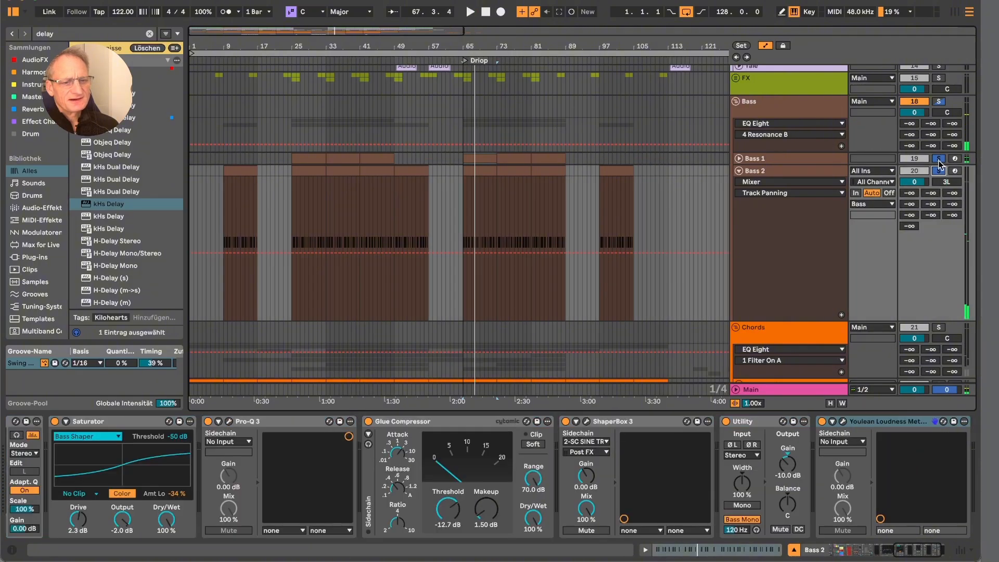
click(480, 172)
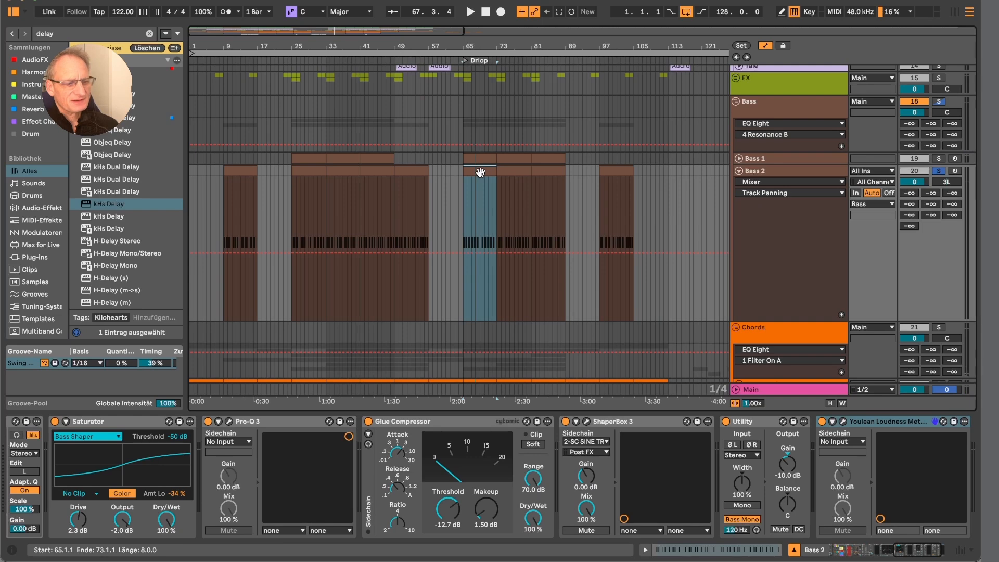
scroll(474, 452, left, 5)
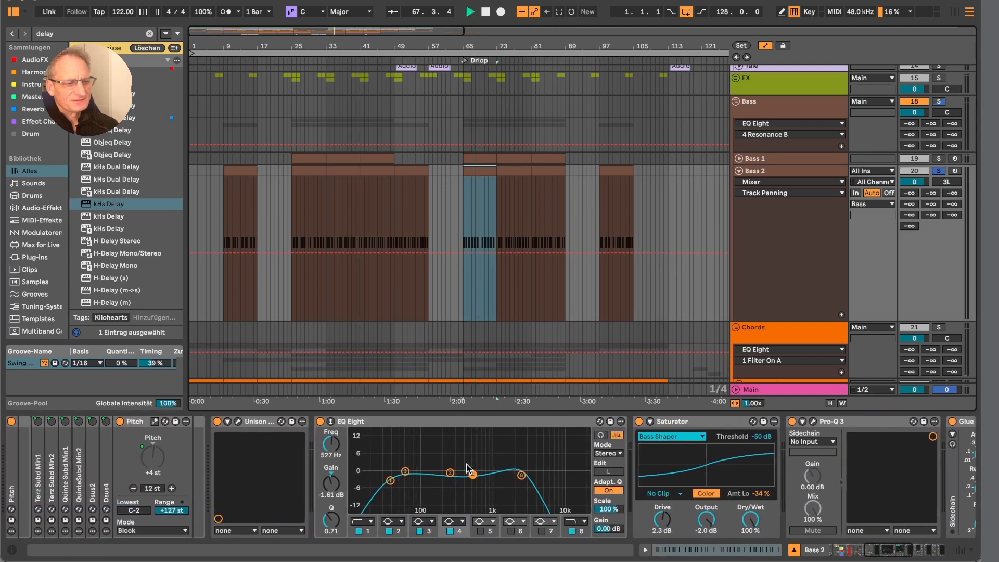
scroll(468, 468, left, 6)
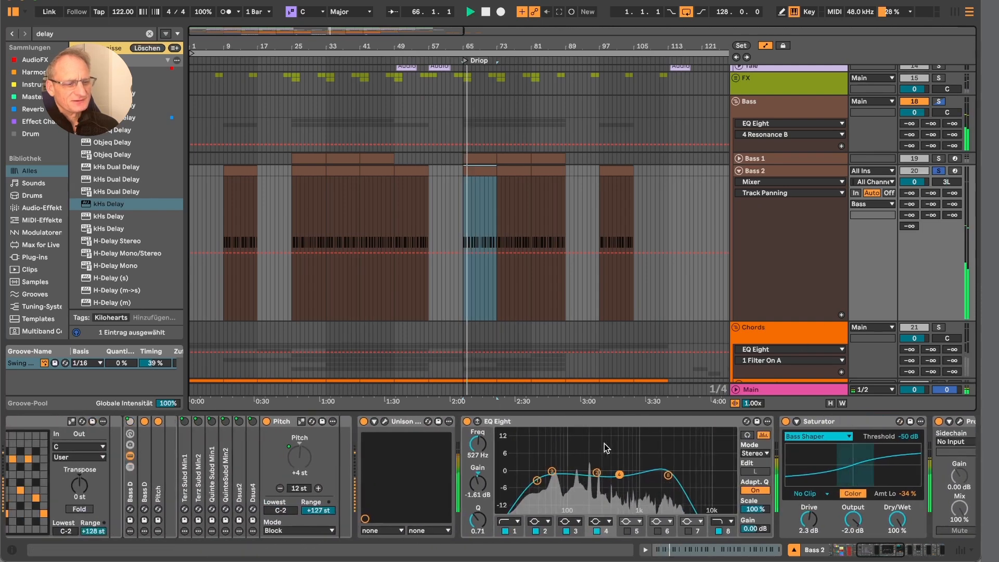
scroll(605, 447, left, 2)
scroll(536, 450, left, 2)
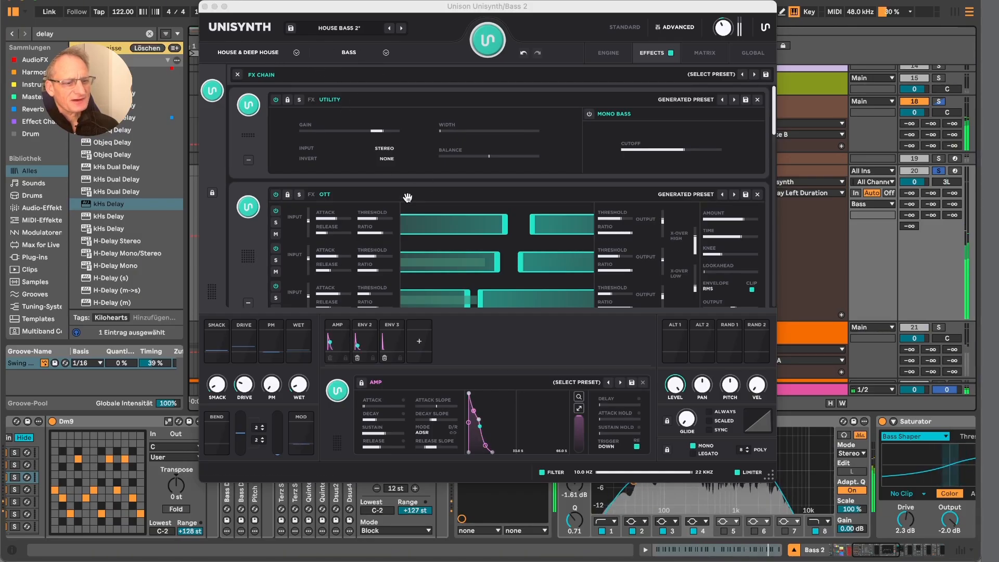
- Examine the House Bass 2 preset's engine, modulation matrix and effects chain down to the Convolver while Bass 2 plays
click(609, 54)
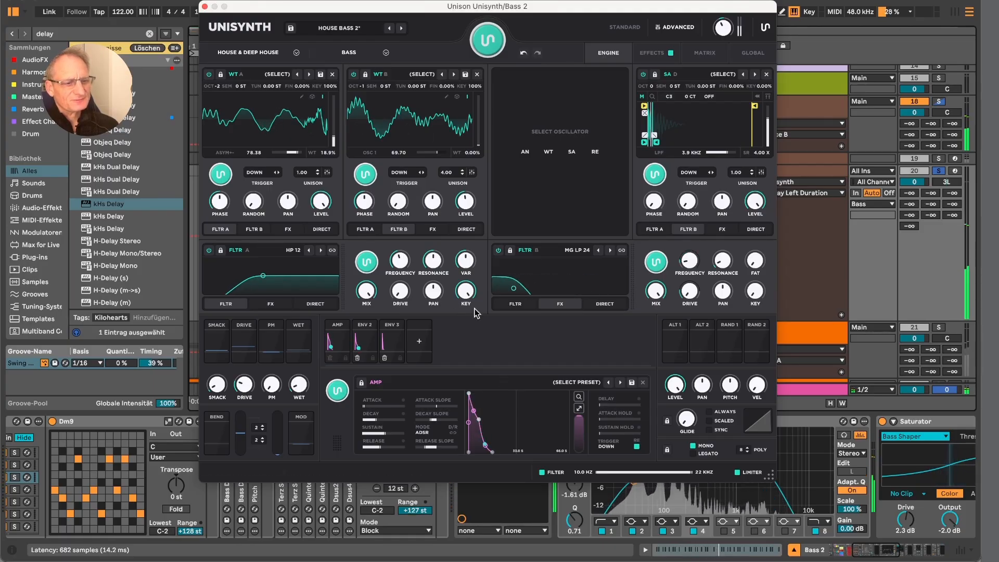
click(705, 55)
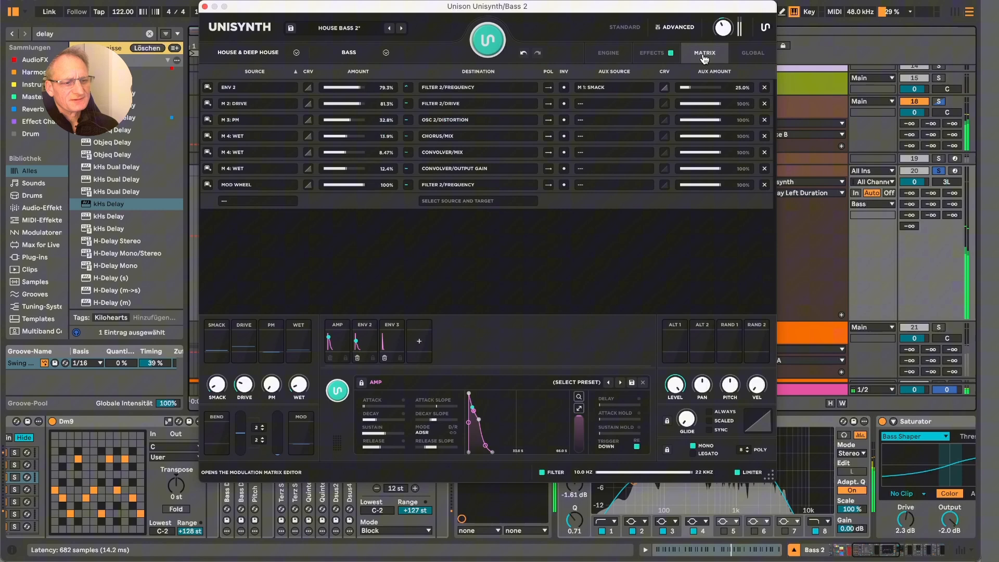
click(663, 58)
scroll(614, 230, down, 5)
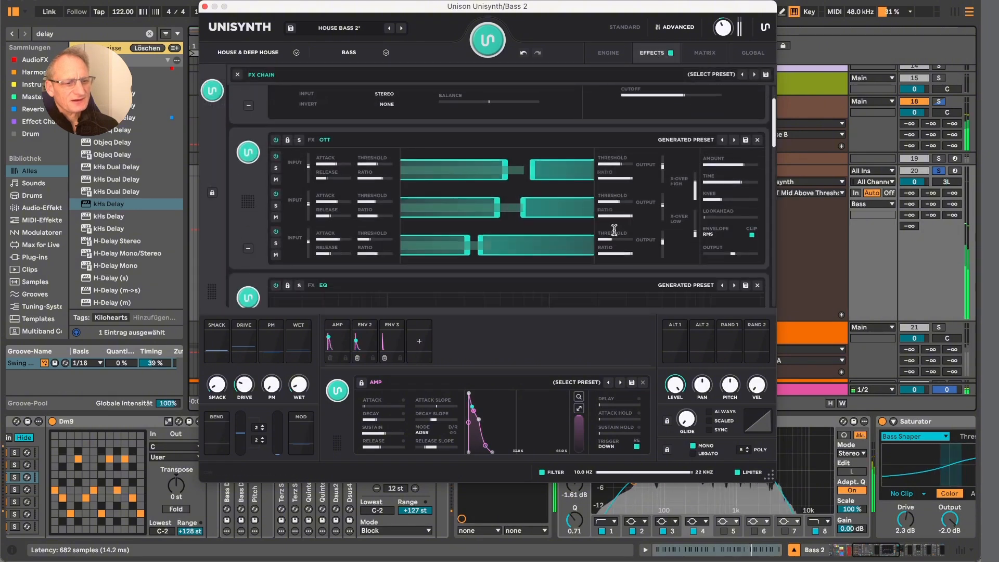
scroll(614, 230, down, 1)
scroll(390, 231, down, 5)
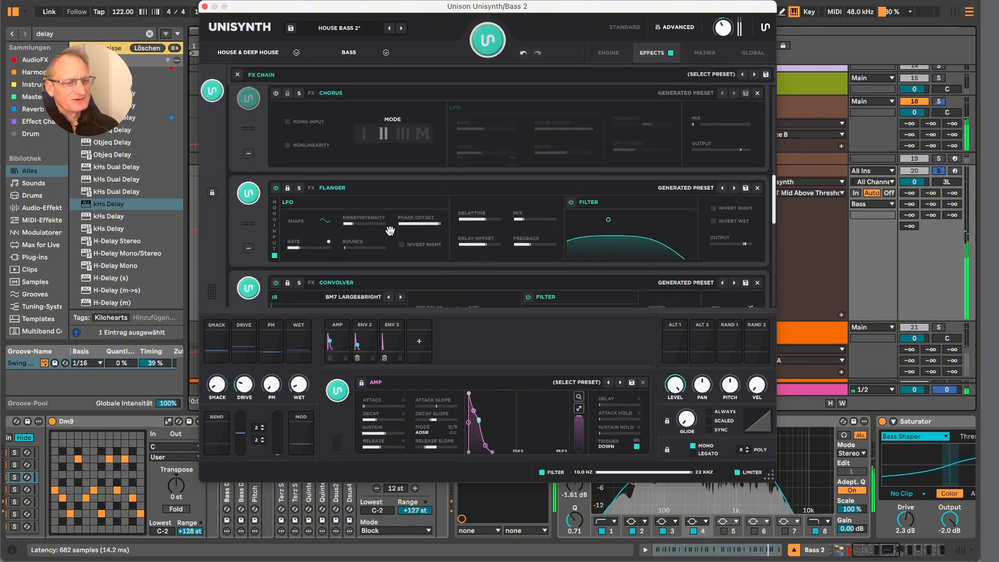
scroll(371, 206, down, 2)
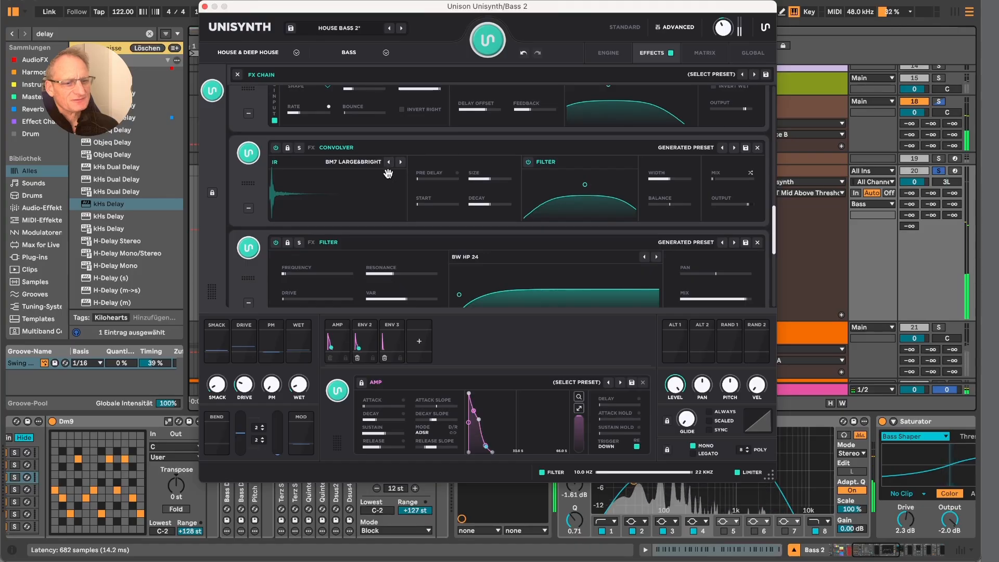
- Bypass and re-enable the Convolver effect to compare the sound, and try its mix control
click(275, 148)
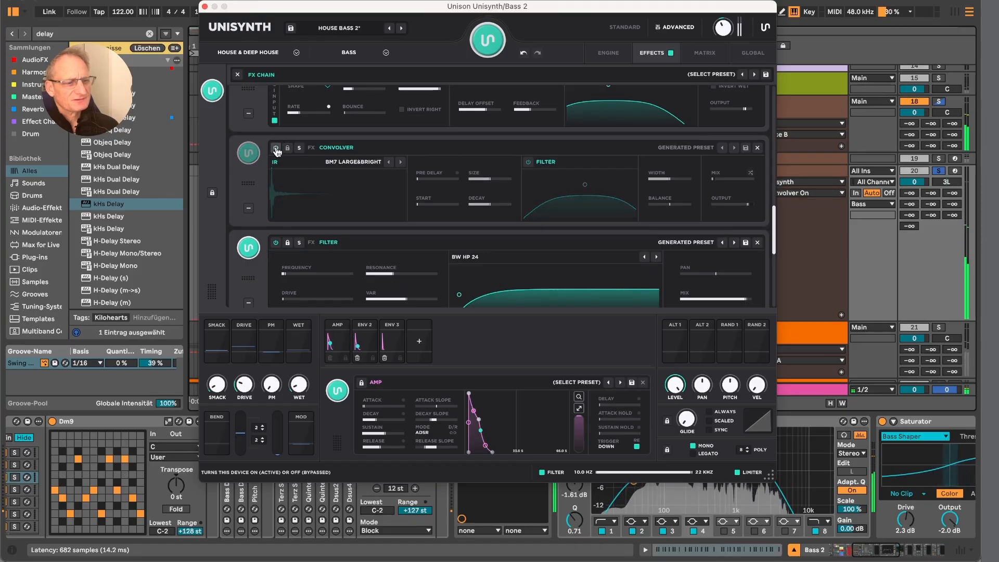
click(275, 148)
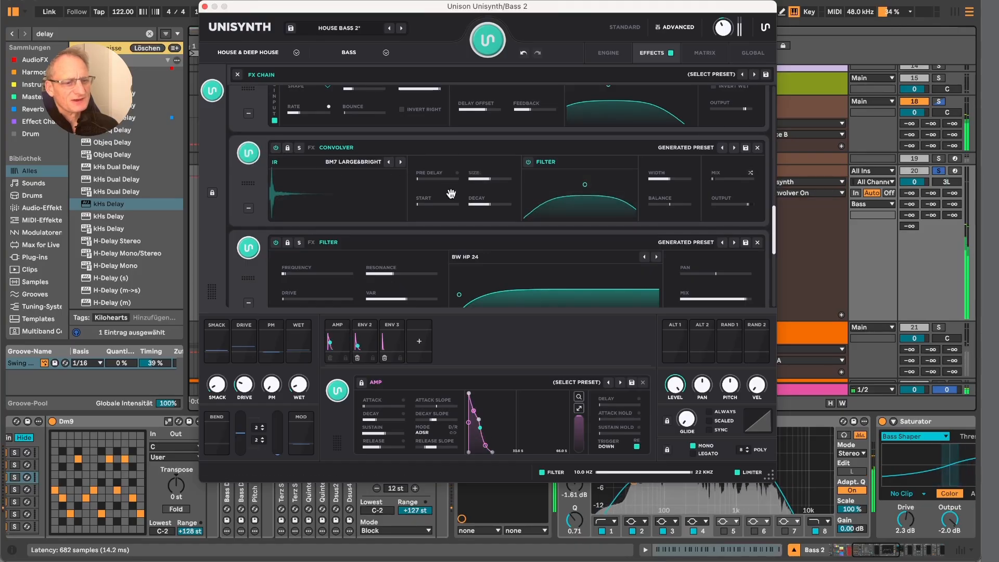
click(714, 179)
mouse_move(721, 180)
mouse_down()
mouse_move(746, 181)
mouse_move(727, 180)
mouse_up()
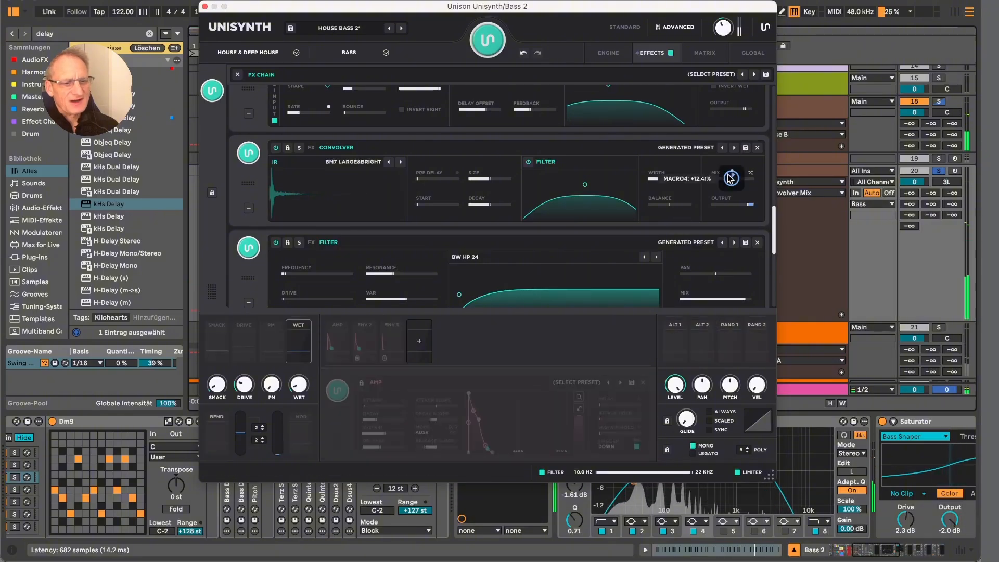
- Reduce the resonance of the BW HP 24 filter effect and check the Mangle and Compressor effects below it
scroll(520, 224, down, 3)
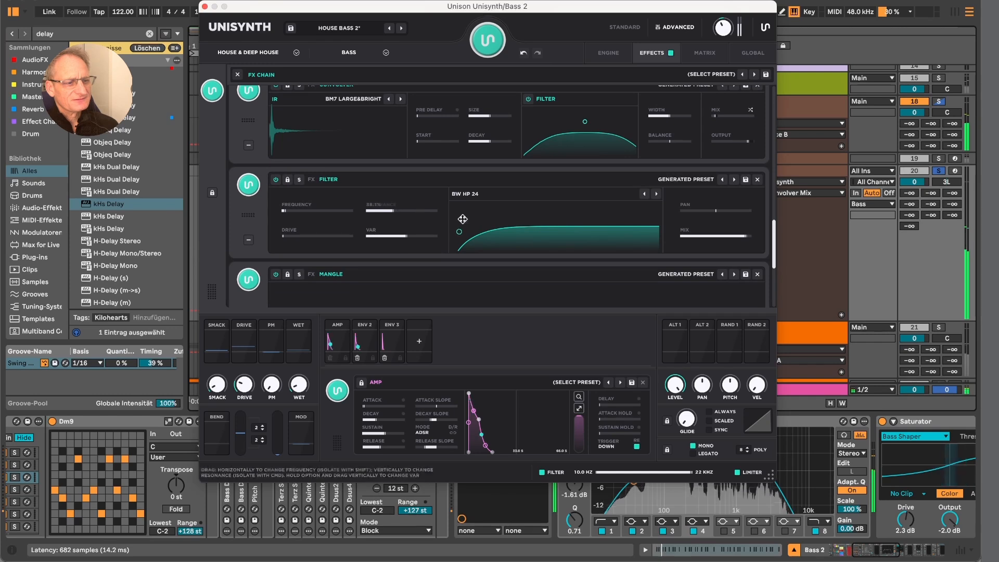
drag(478, 231, 459, 237)
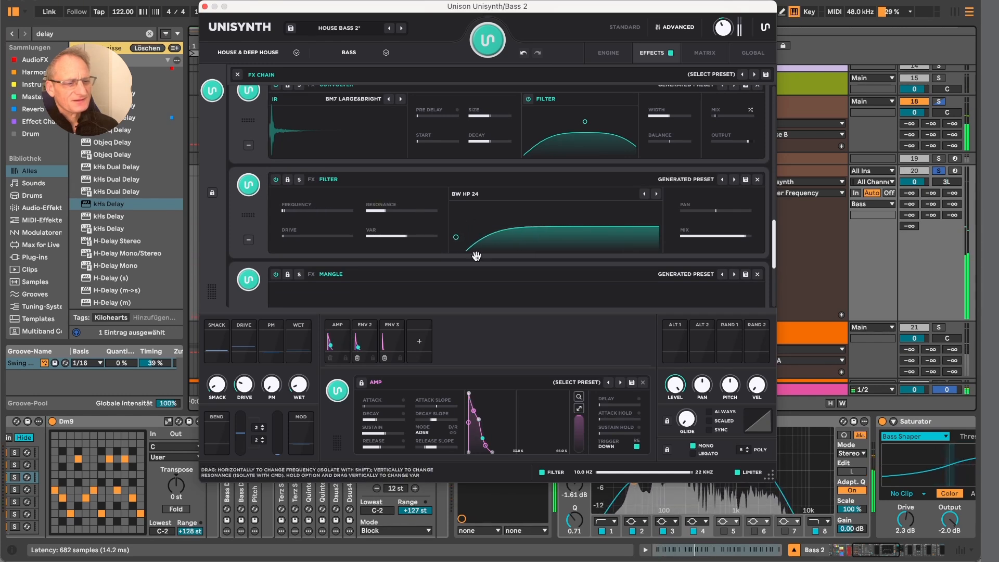
scroll(475, 256, down, 5)
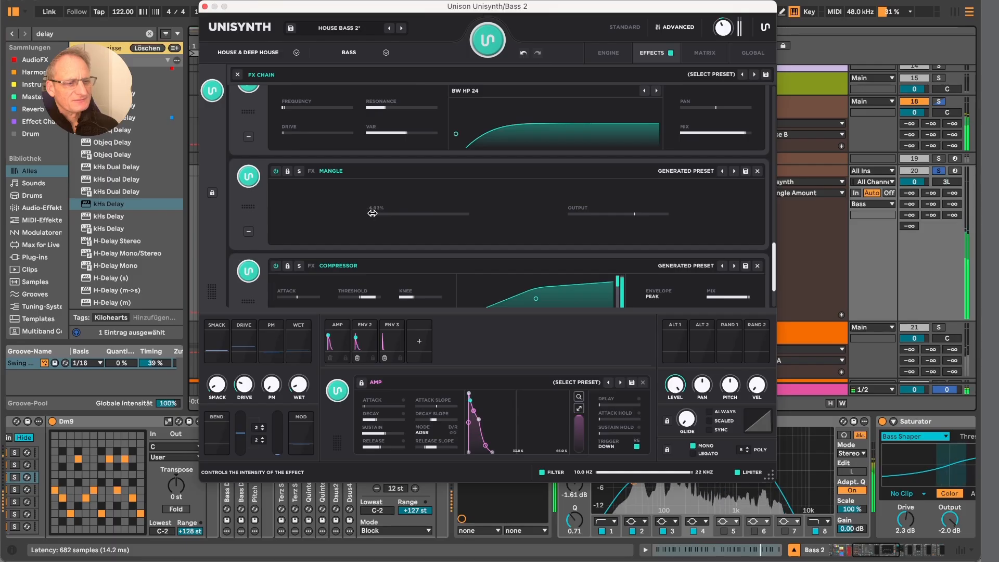
scroll(372, 214, down, 3)
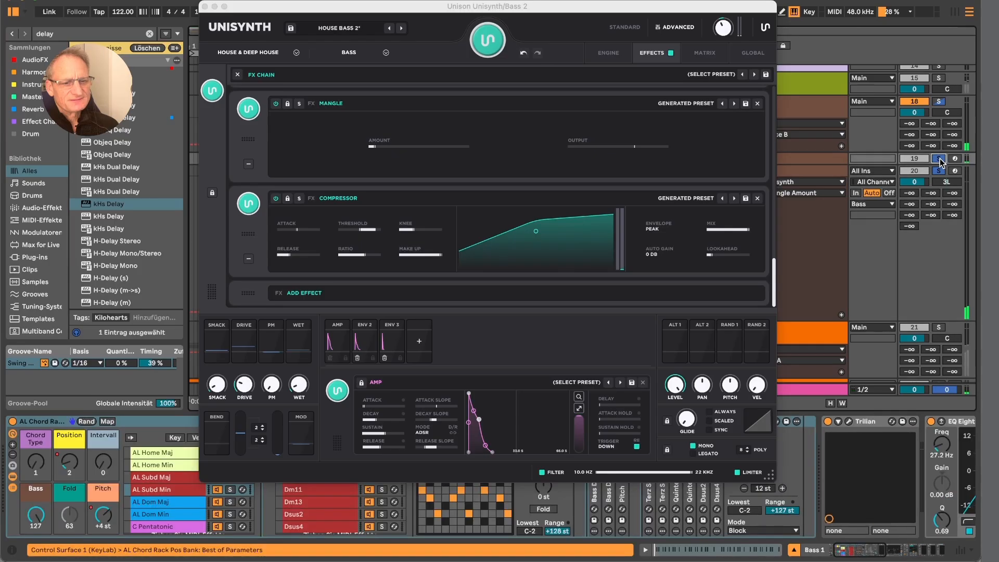
- Close the synth window and listen to Bass 1 and Bass 2 soloed together before stopping playback
click(204, 7)
scroll(700, 205, down, 2)
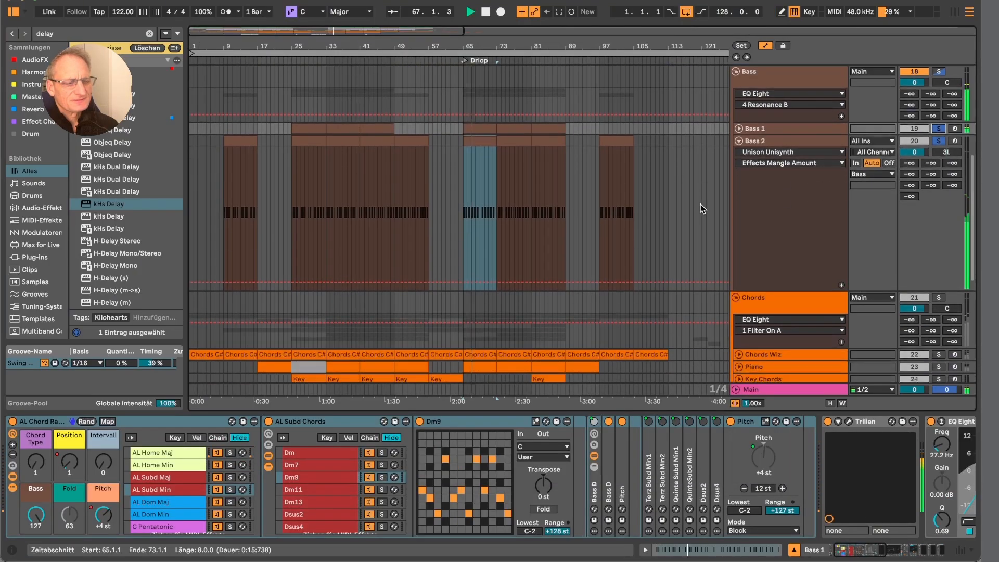
scroll(701, 204, down, 1)
scroll(700, 204, right, 2)
scroll(700, 204, up, 2)
key(space)
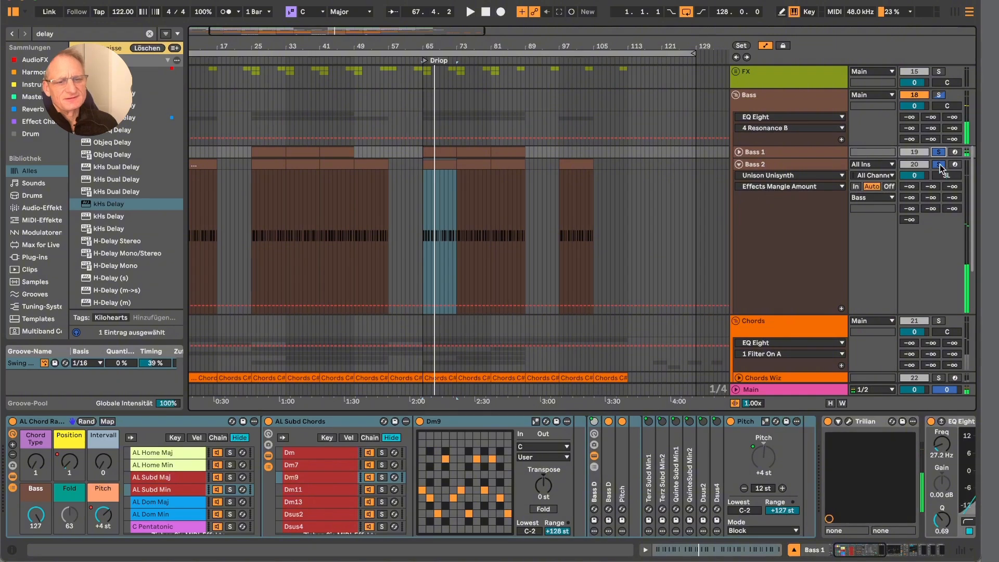
- Clear the bass tracks' solos and play the full arrangement from the drop at bar 65
click(943, 166)
key(space)
scroll(794, 192, up, 3)
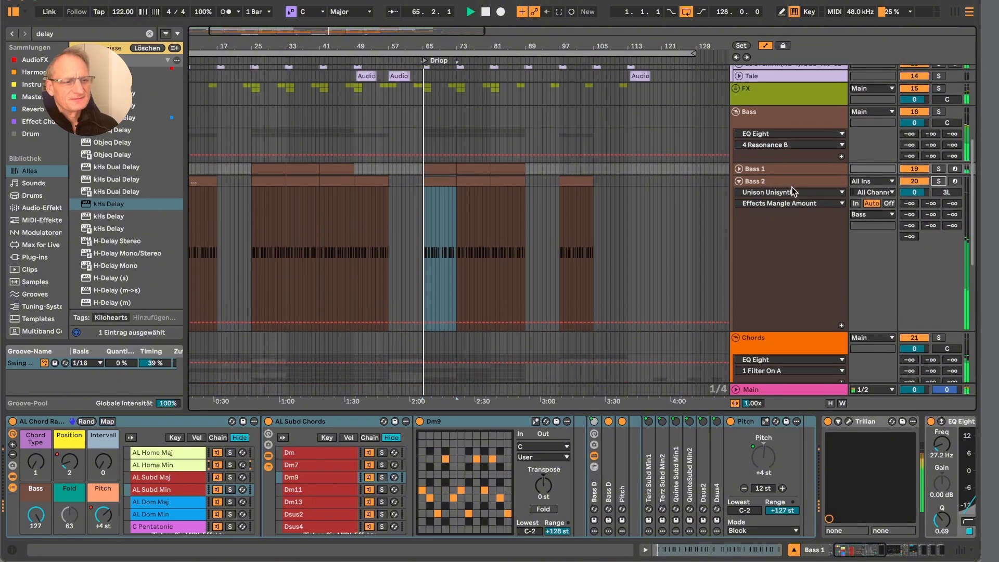
scroll(792, 191, up, 1)
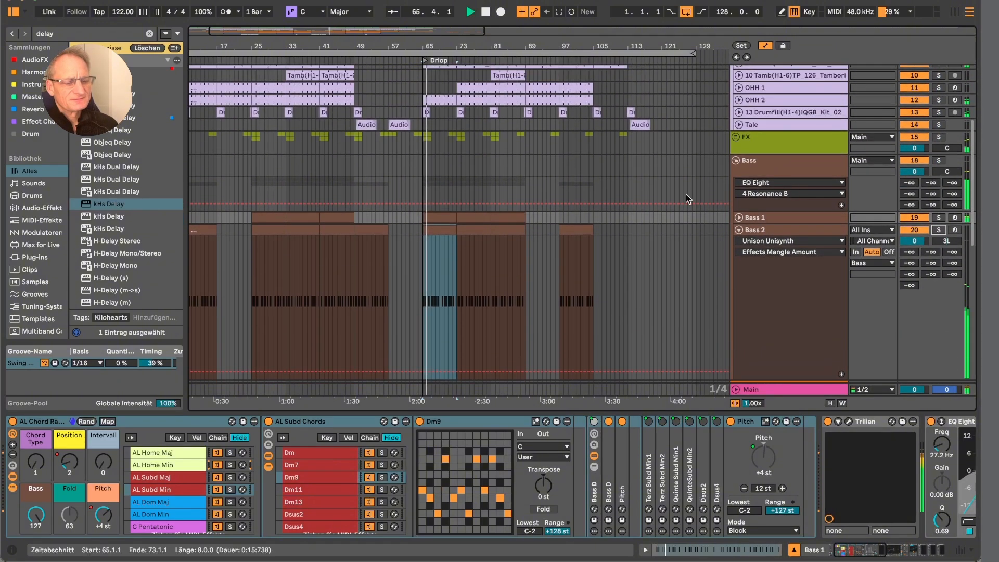
- Follow the drop as it plays, viewing the tracks from Bass 2 down to the Melodie group, and stop at bar 73
click(441, 232)
scroll(442, 232, down, 2)
scroll(441, 233, left, 1)
scroll(441, 233, down, 1)
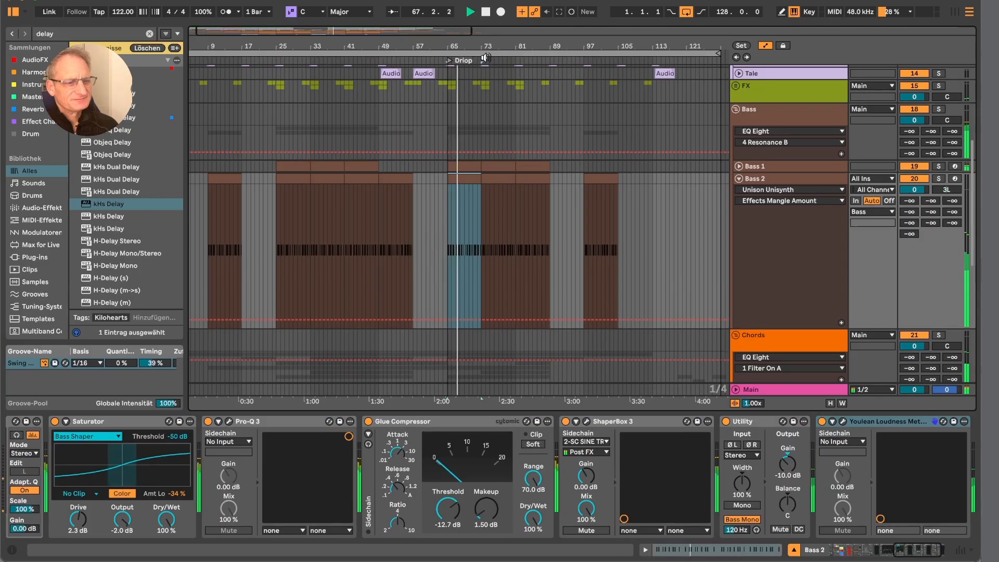
drag(484, 48, 484, 32)
drag(427, 46, 359, 32)
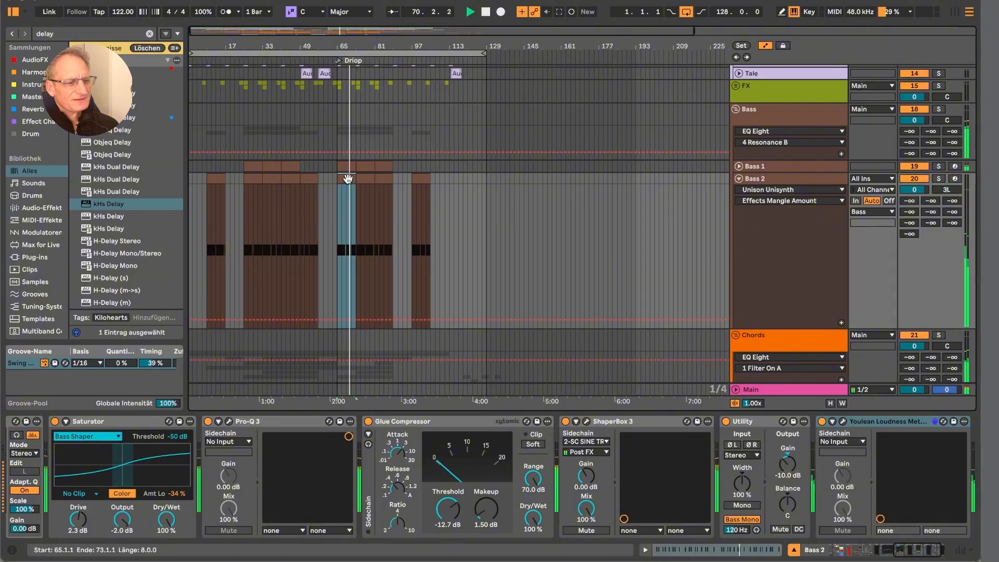
scroll(373, 183, down, 2)
scroll(373, 233, down, 15)
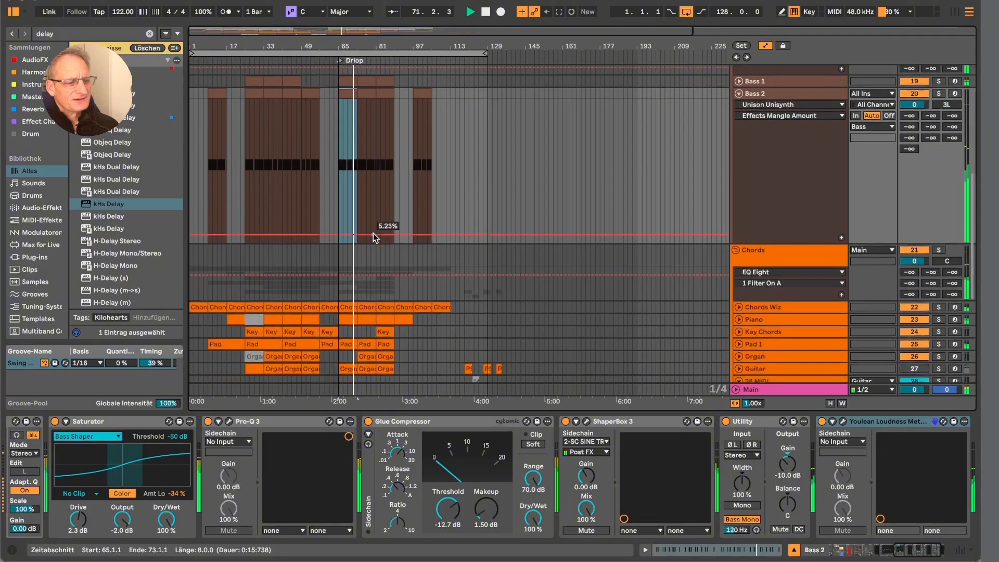
click(343, 341)
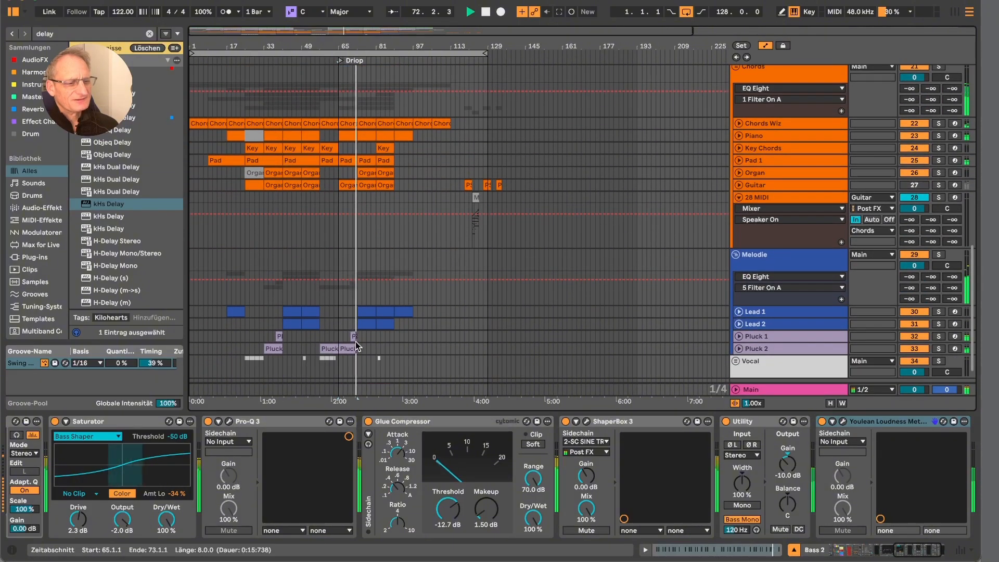
key(space)
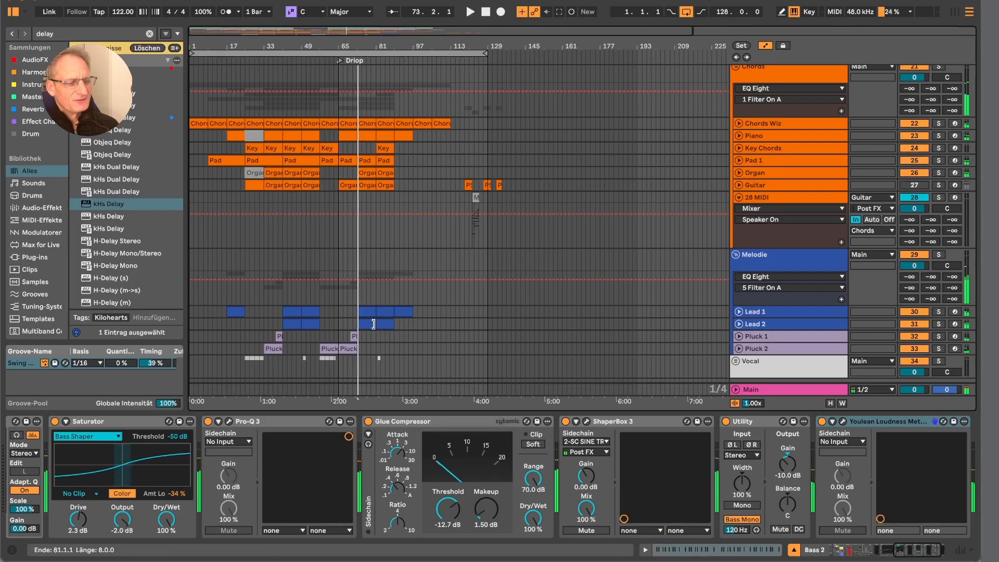
- Select the Lead 2 clip at bar 73, solo and play Lead 2, and bring up its Unisynth window
click(368, 326)
drag(350, 45, 354, 130)
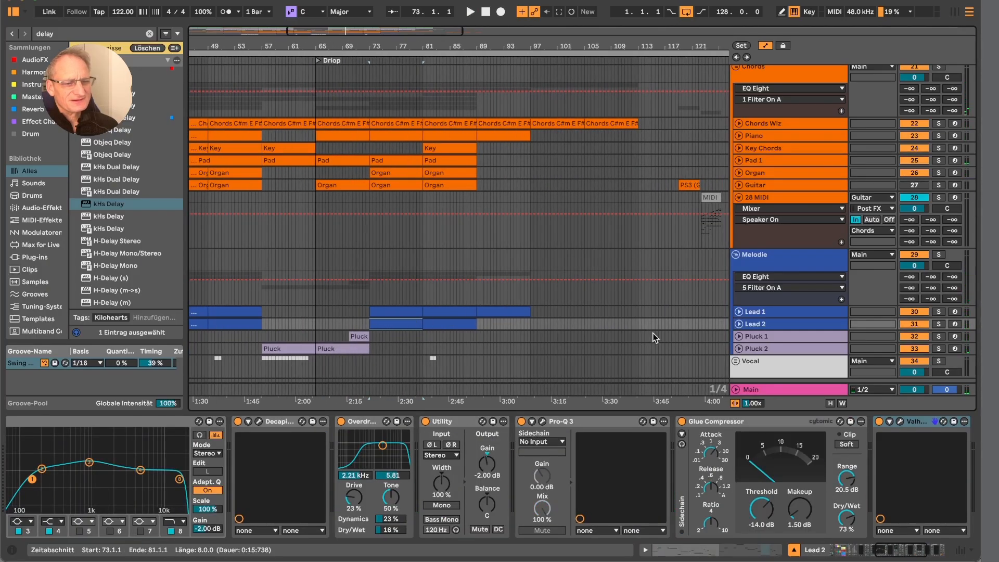
click(830, 326)
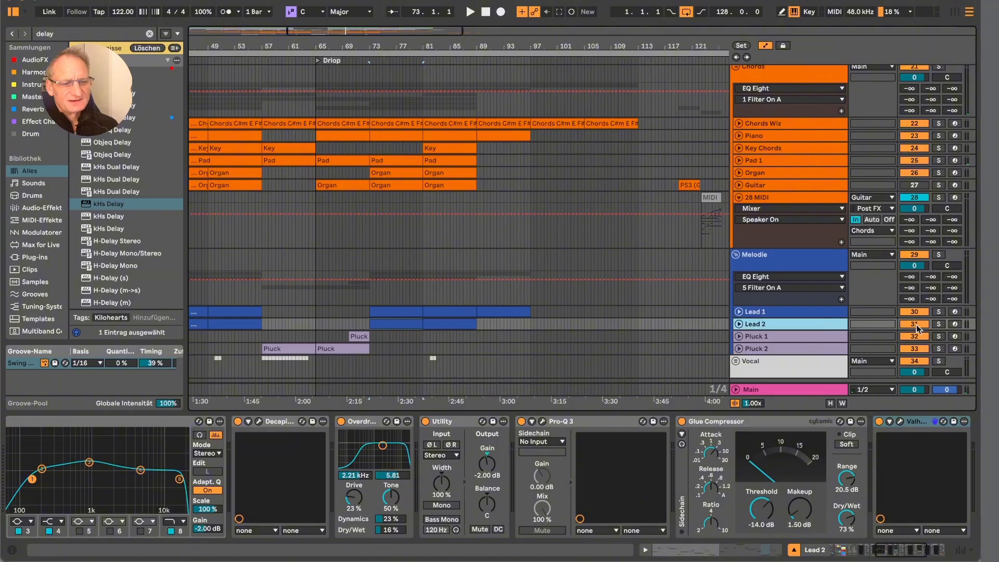
click(936, 325)
key(space)
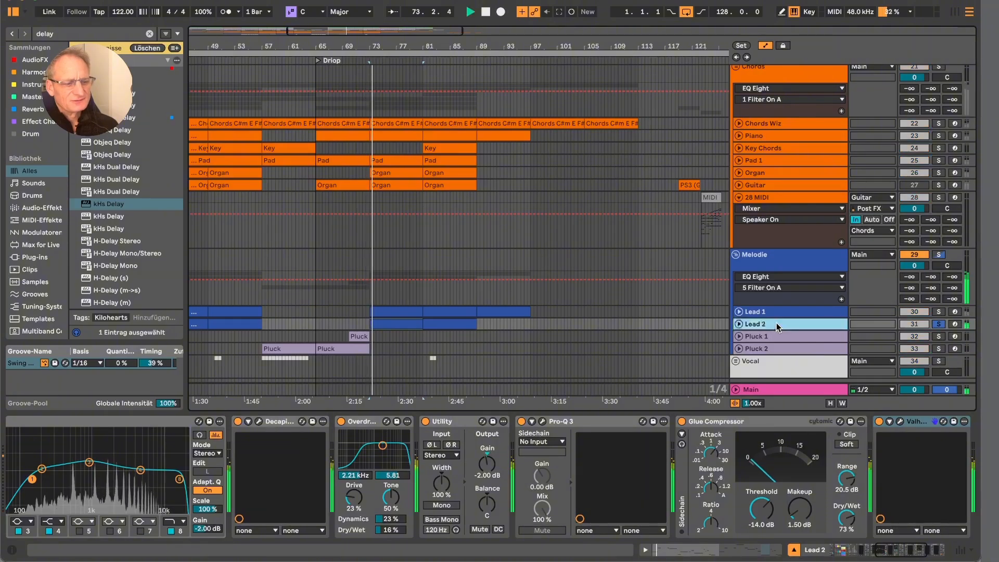
scroll(409, 446, left, 10)
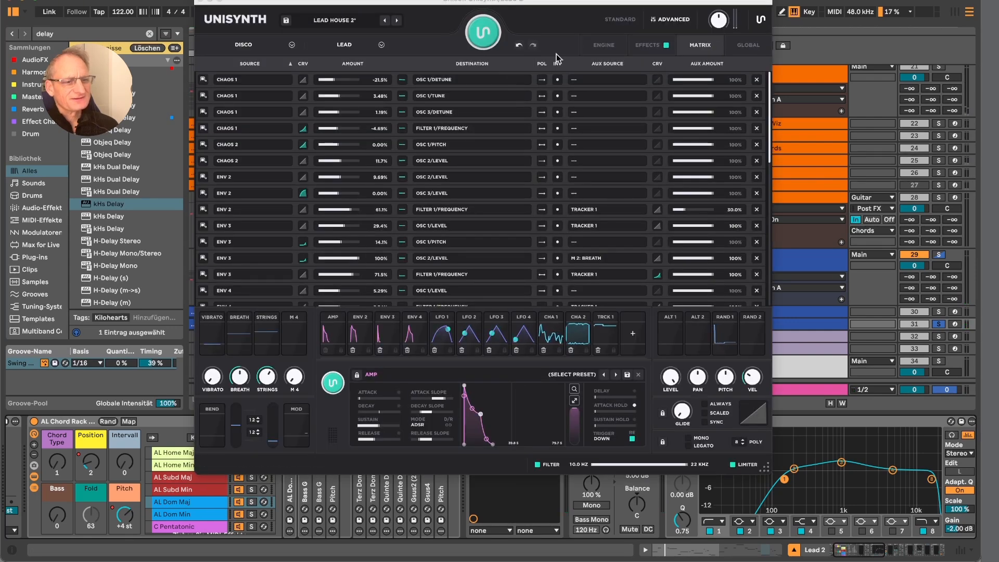
- Show the oscillators of Lead 2's synth and compare its sound with oscillators A, D and C switched off and on
click(604, 45)
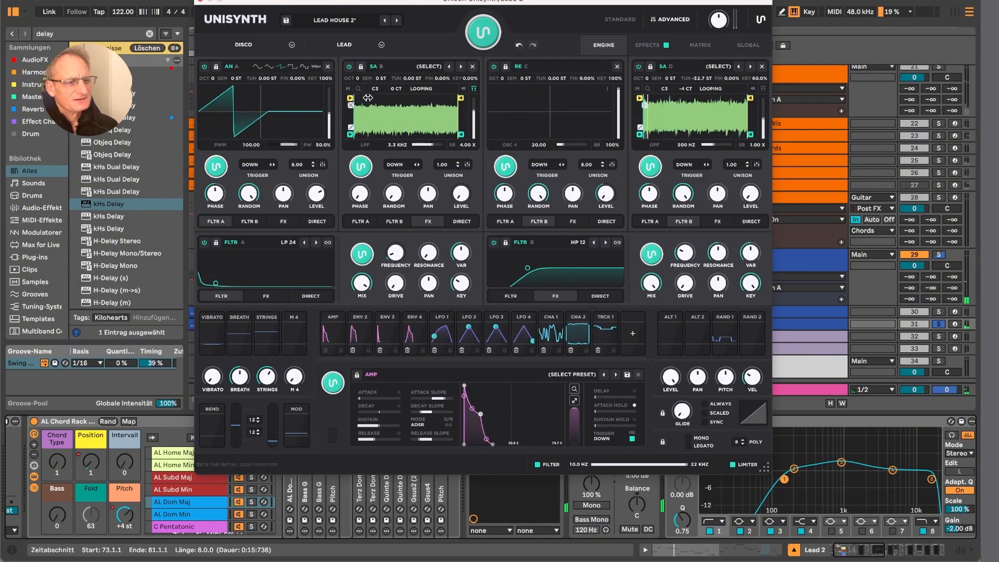
click(203, 67)
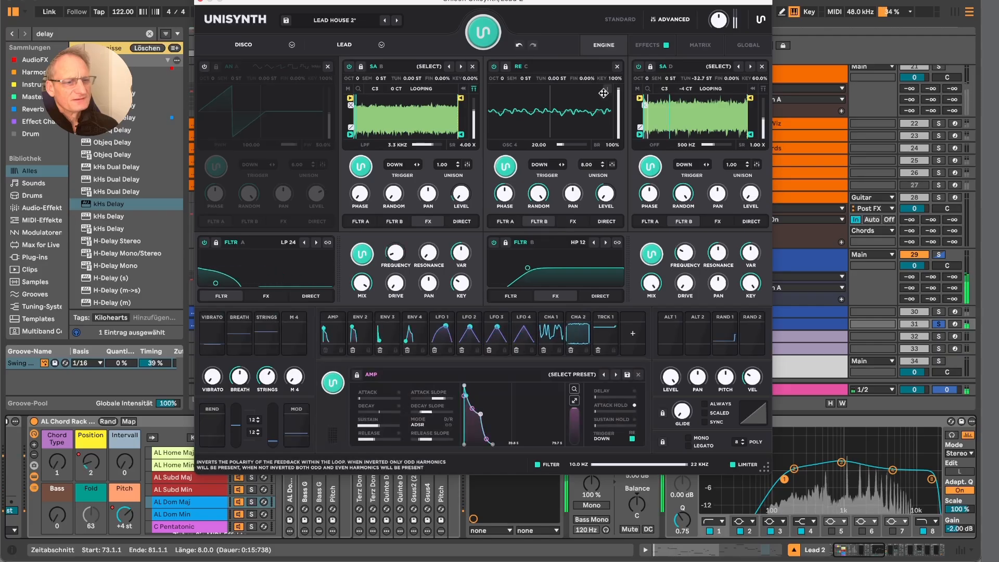
click(639, 67)
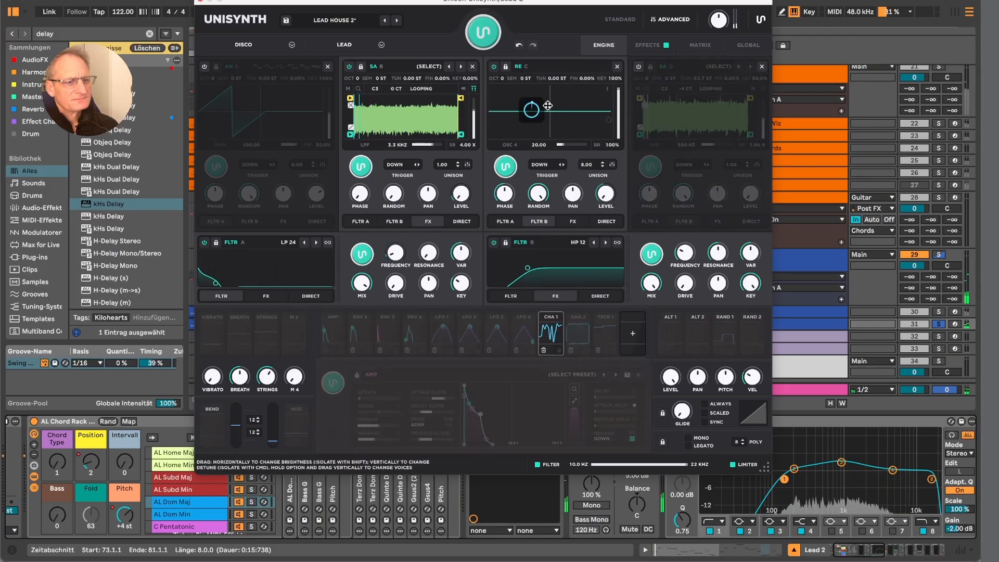
click(639, 67)
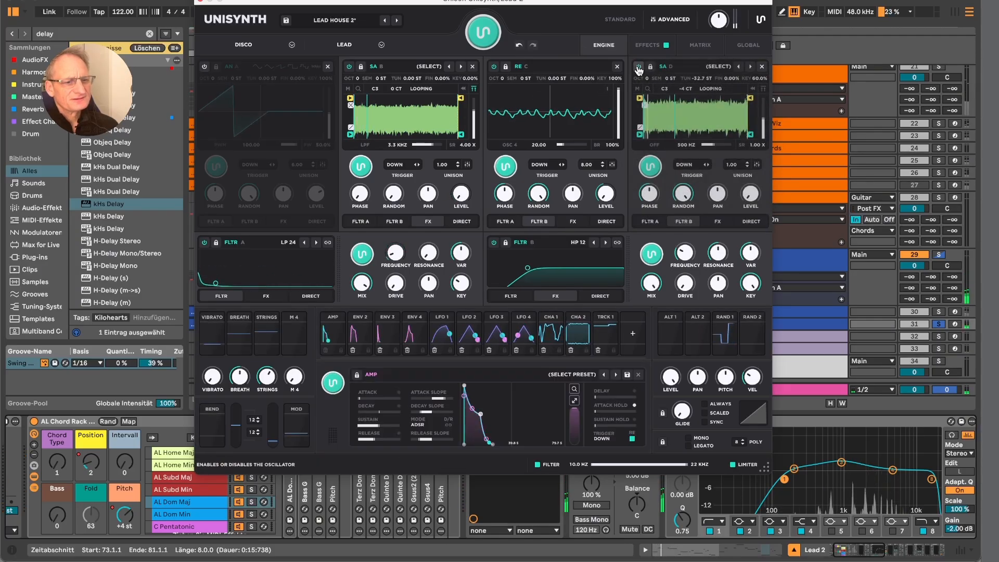
click(494, 67)
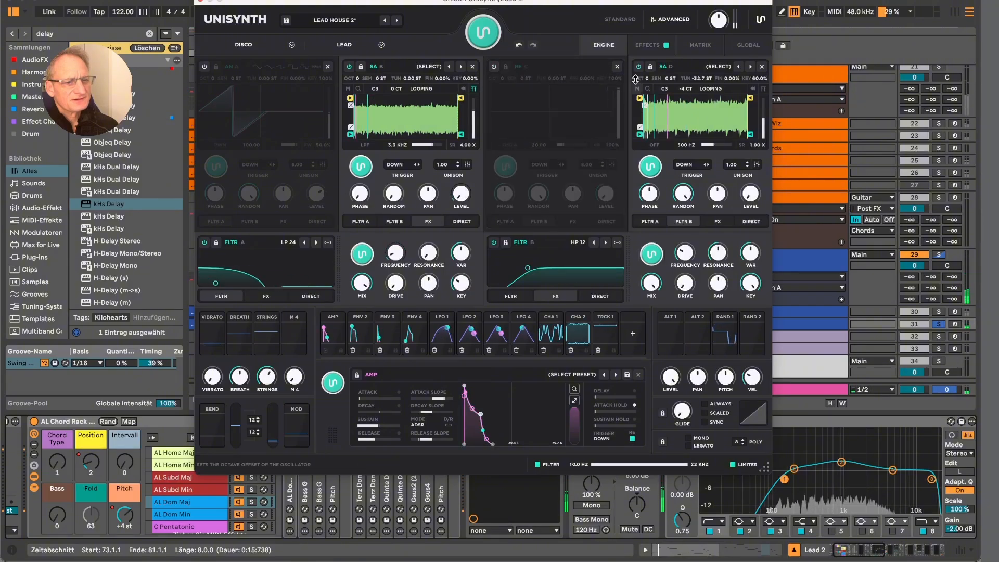
click(494, 67)
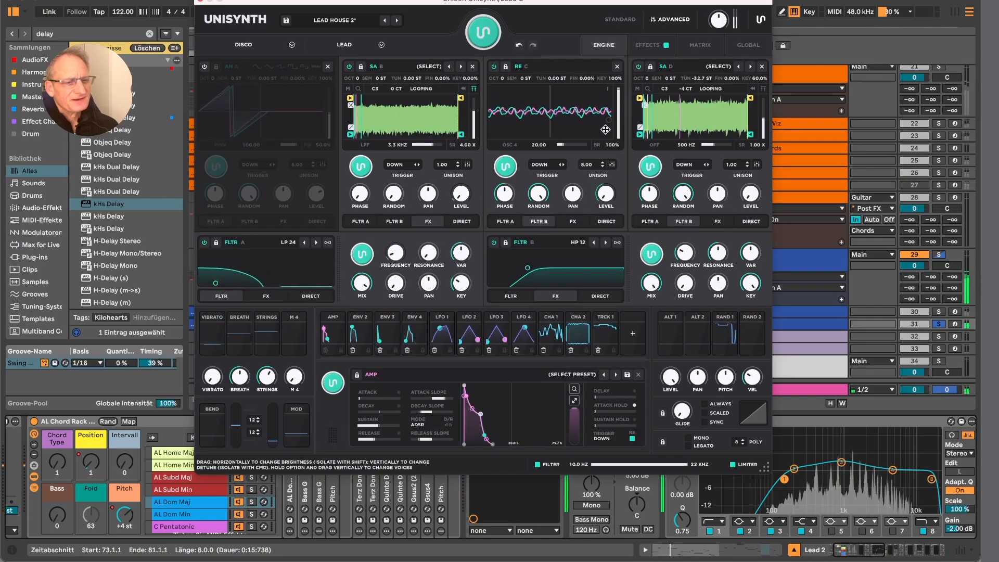
click(494, 68)
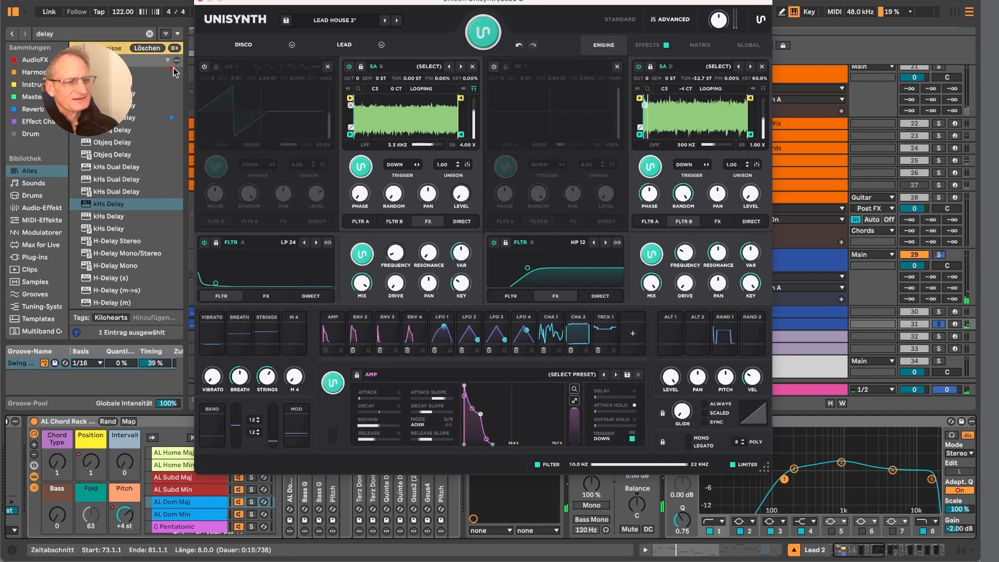
click(205, 68)
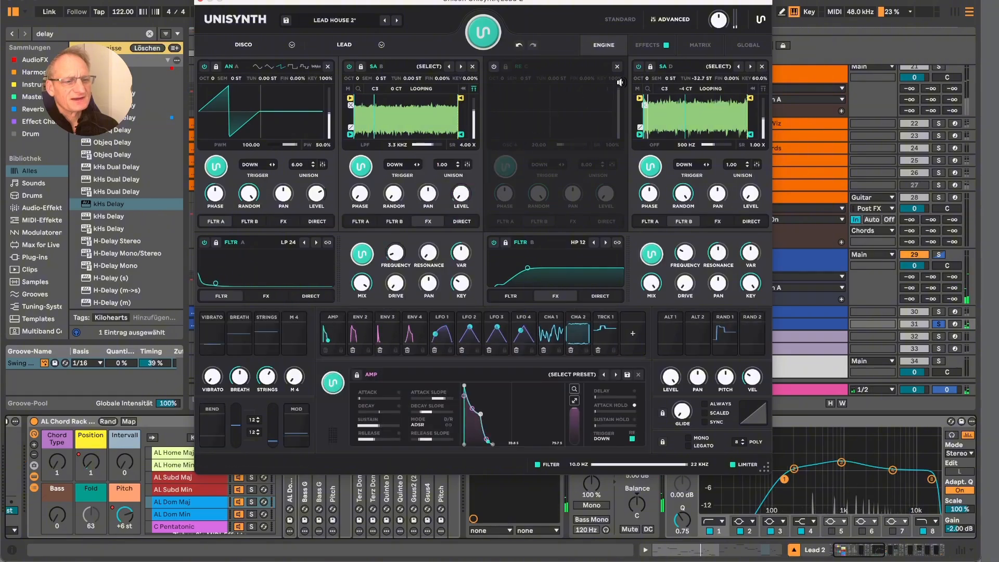
- Show the modulation matrix, enlarge the Env 2 envelope, shorten its attack slightly and flatten the attack curve
click(707, 45)
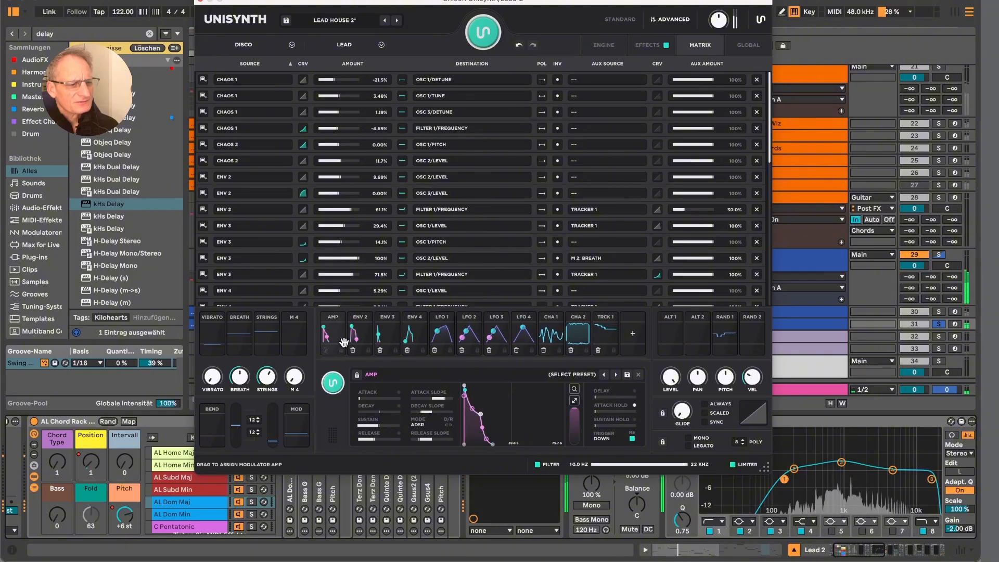
double_click(360, 337)
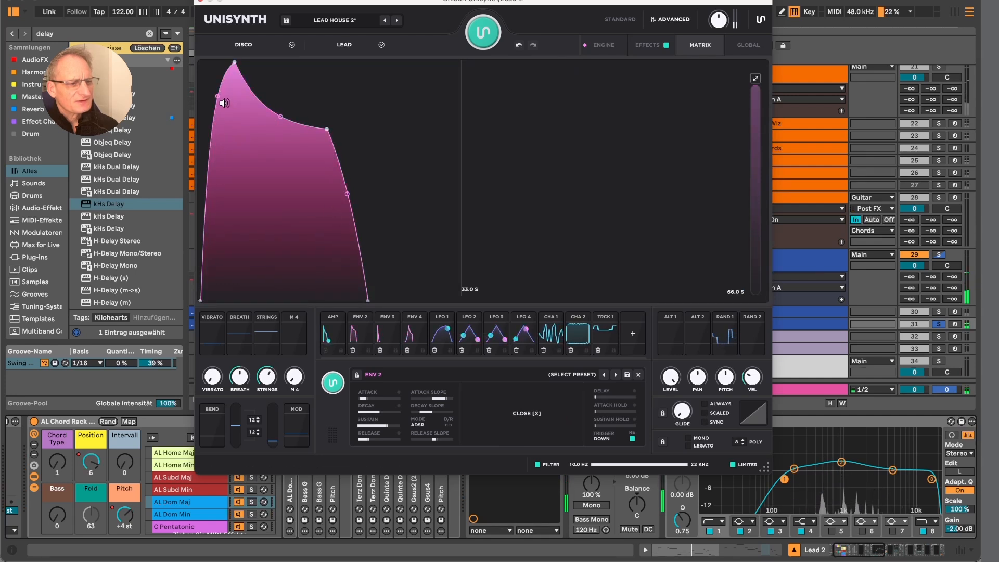
mouse_move(231, 70)
mouse_down()
mouse_move(211, 66)
mouse_move(271, 62)
mouse_move(216, 63)
mouse_move(232, 63)
mouse_up()
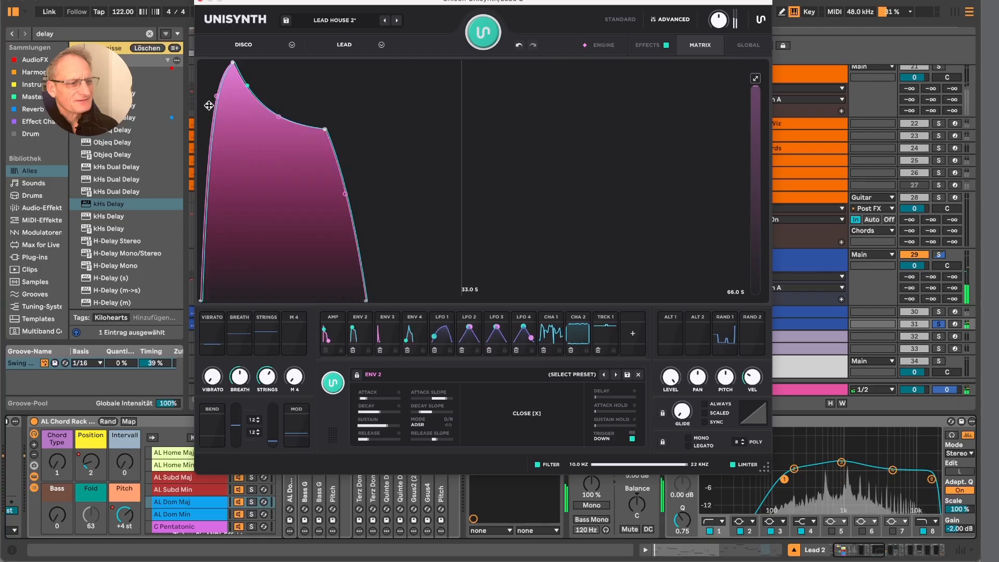
drag(217, 96, 217, 134)
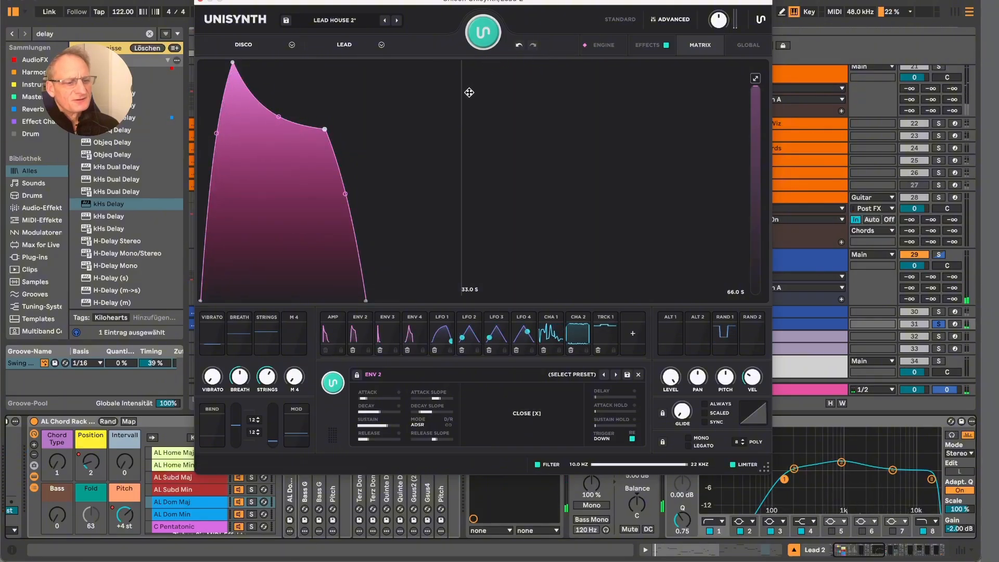
- Switch oscillator C back on, clear Lead 2's solo and close its synth window
click(603, 45)
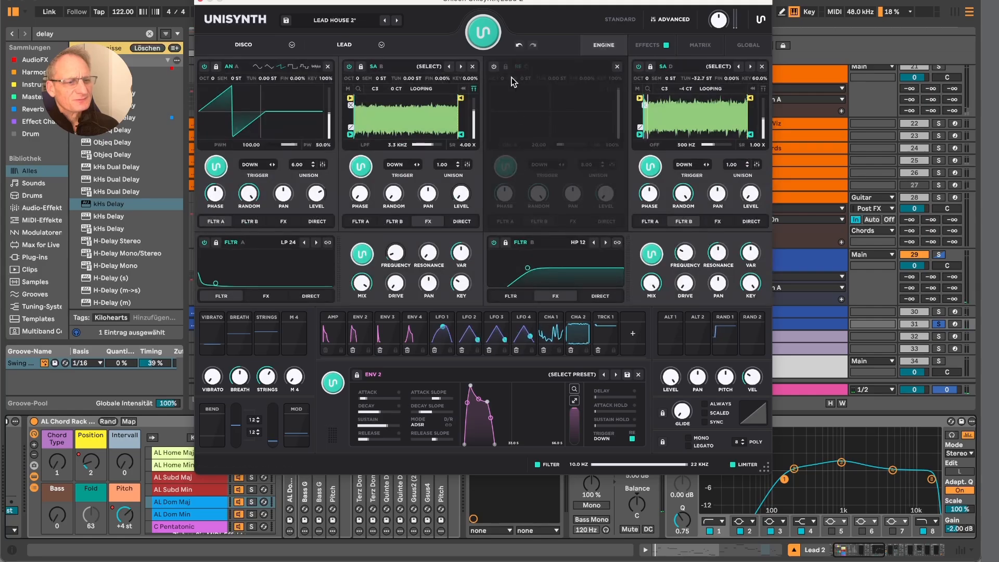
click(493, 67)
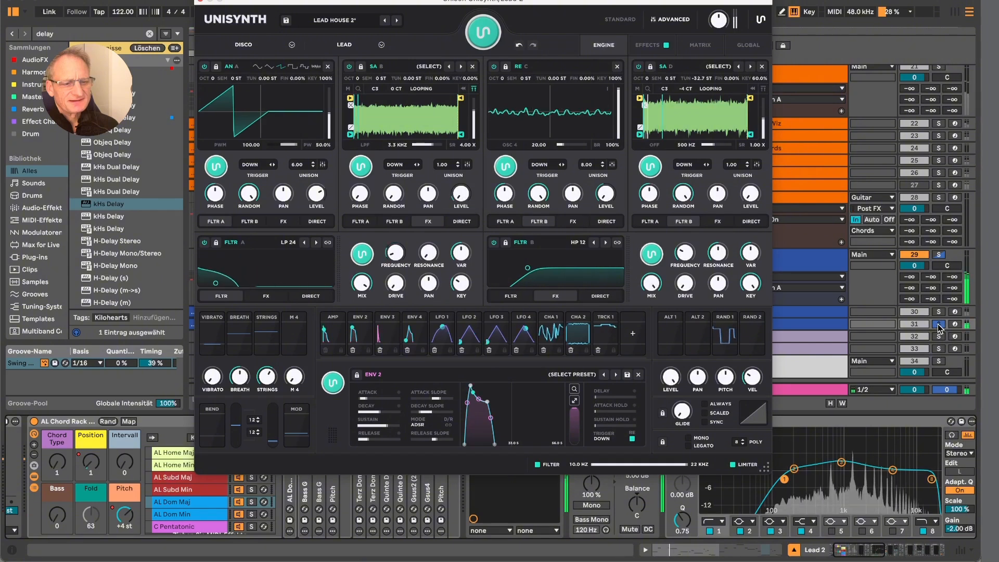
click(200, 1)
scroll(573, 282, down, 1)
scroll(572, 282, left, 1)
scroll(572, 284, left, 1)
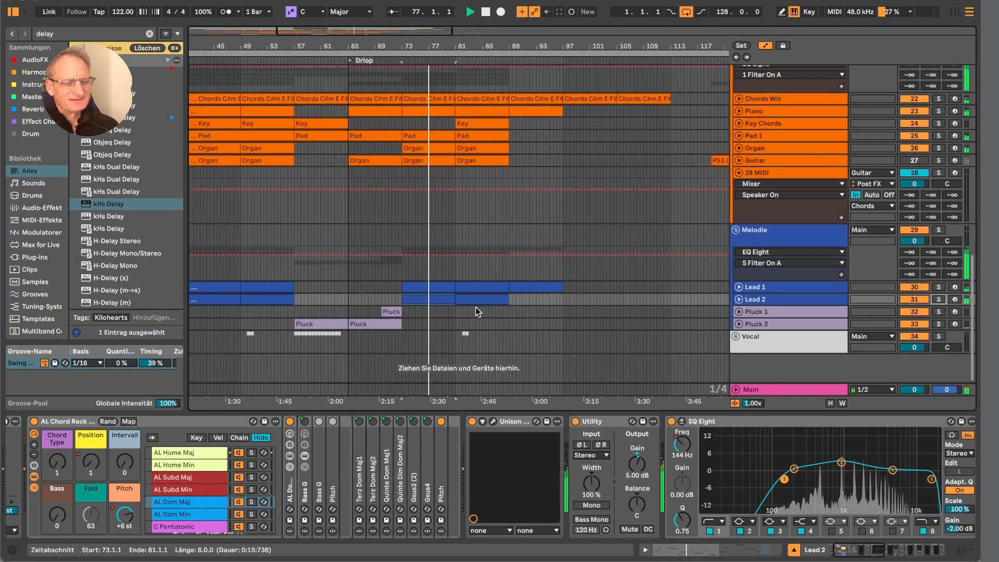
- Select the Lead 1 clip at bar 73, solo and play it while viewing its Unisynth window, and stop playback
click(430, 299)
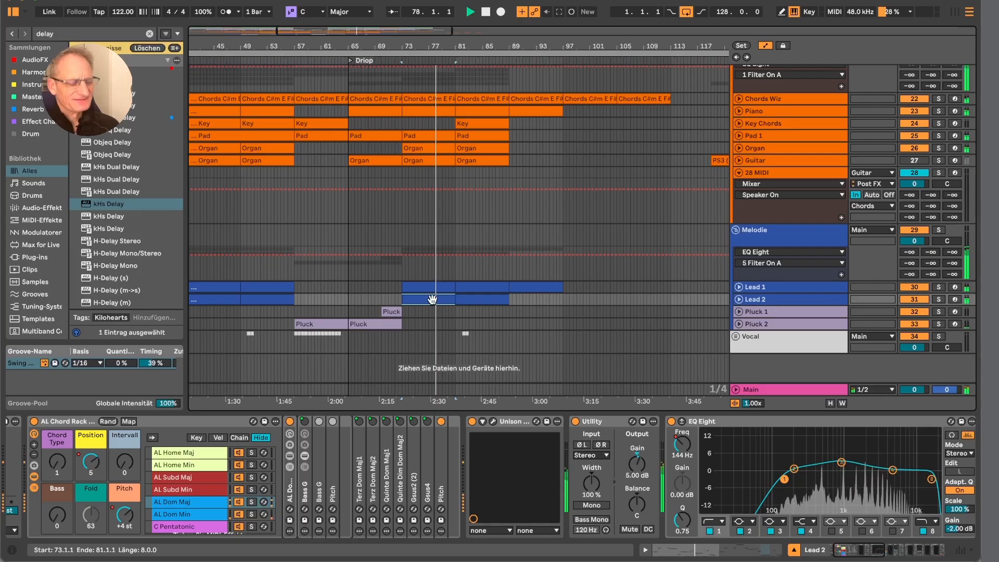
click(432, 290)
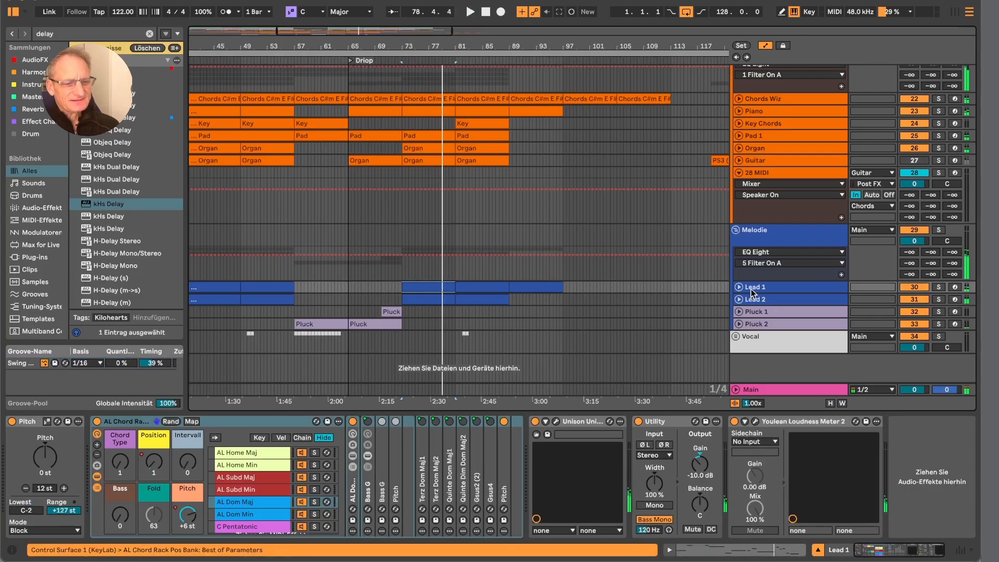
click(936, 287)
key(space)
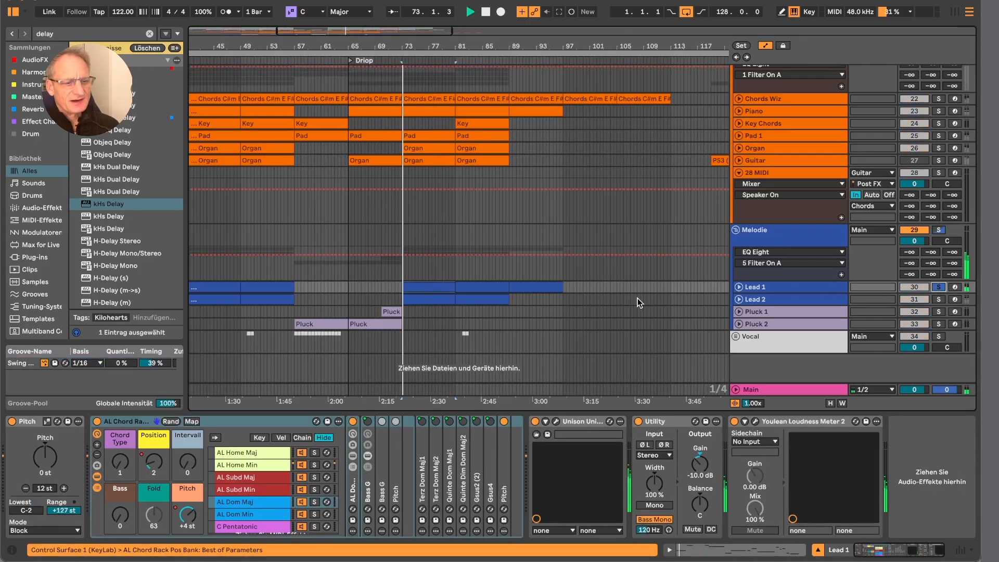
click(556, 421)
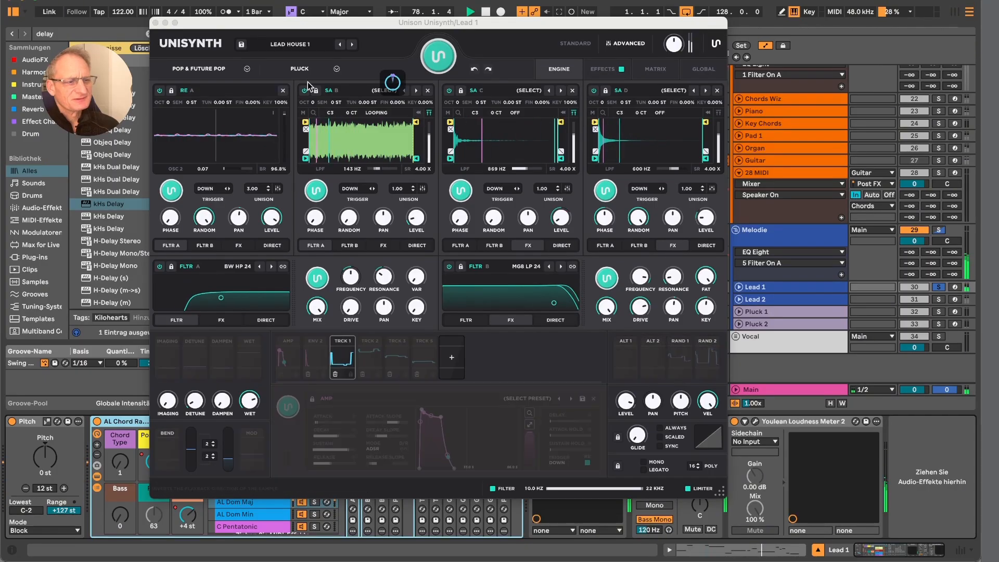
click(155, 23)
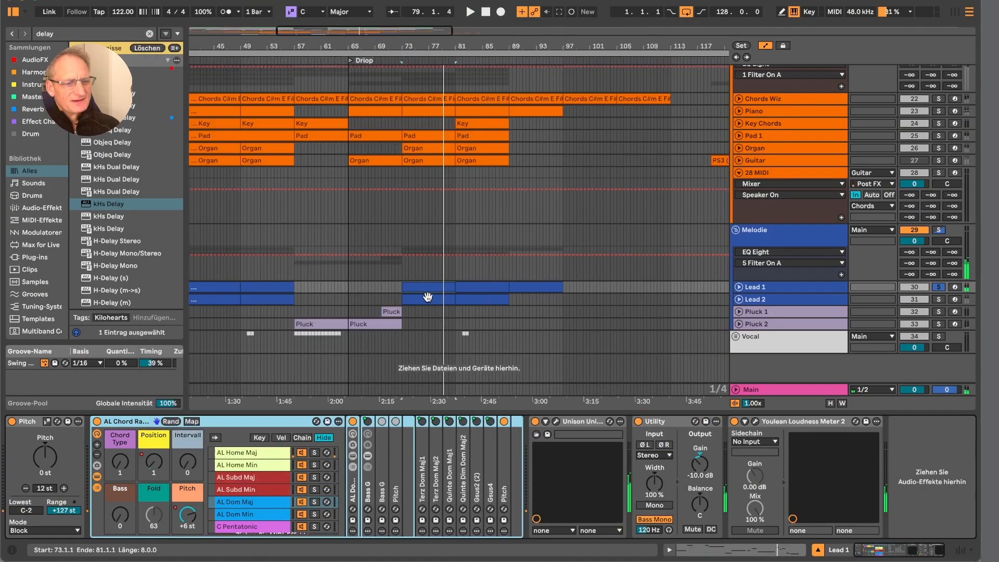
key(space)
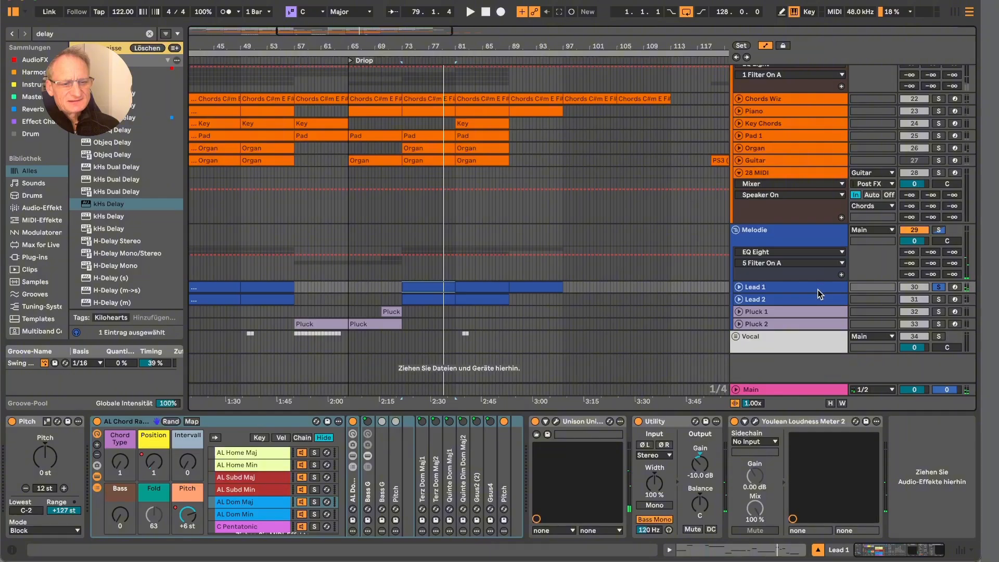
- Unfold Lead 1 and Lead 2, add Lead 2 to the solo and play both leads from bar 73
click(739, 288)
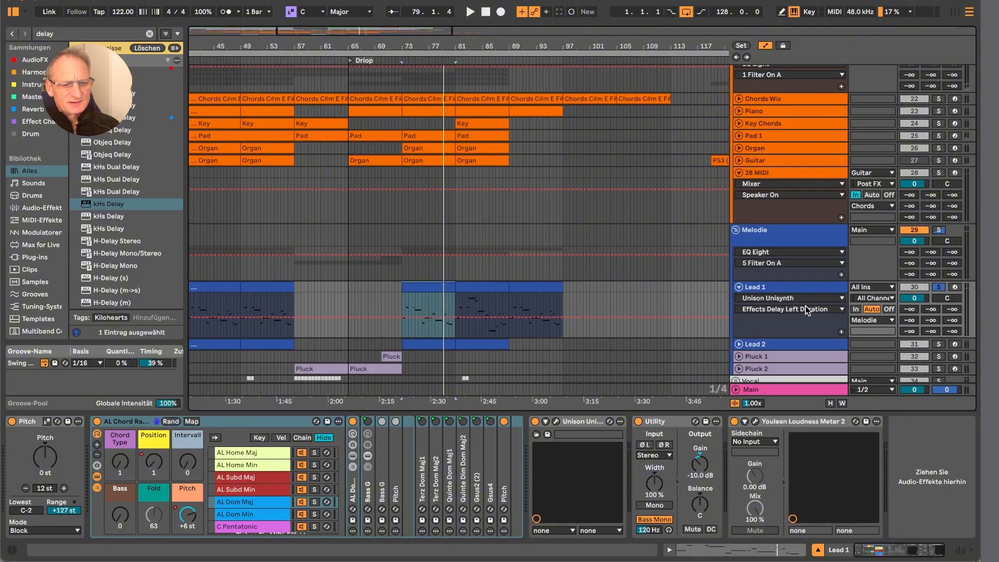
click(739, 344)
click(939, 344)
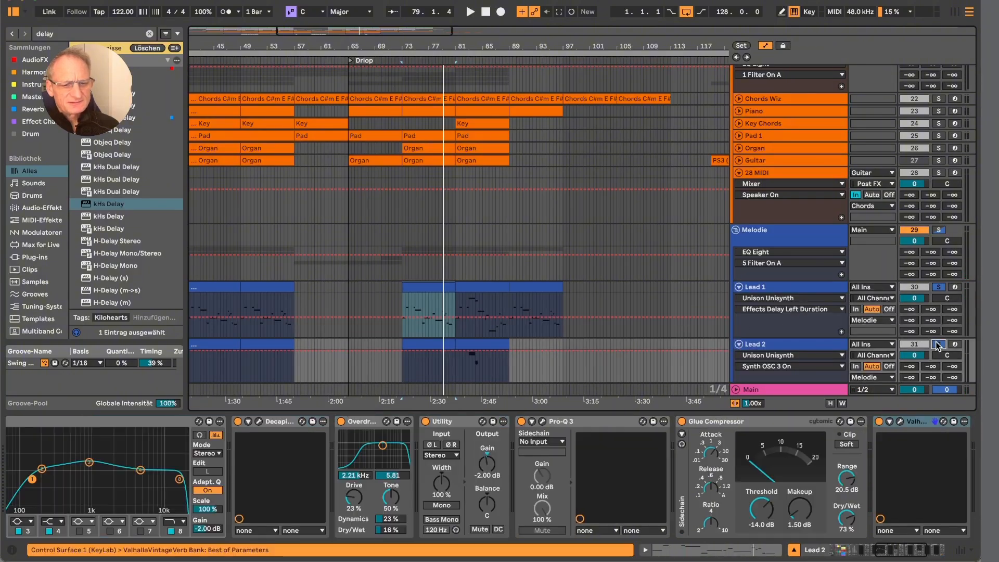
scroll(942, 323, down, 5)
key(space)
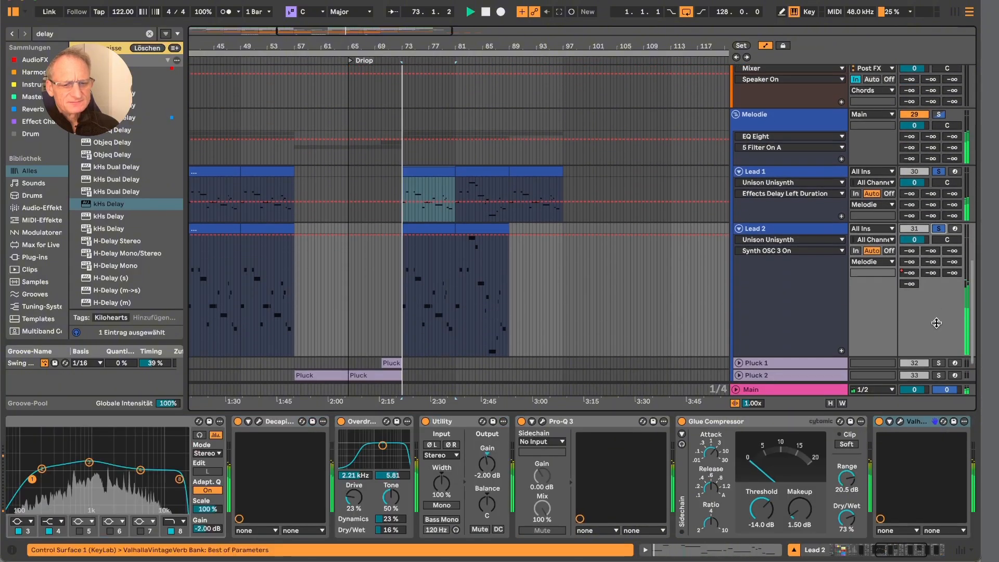
- Pan Lead 1 to 6R and Lead 2 to 12L, switching Lead 2's solo off and on while adjusting
click(943, 183)
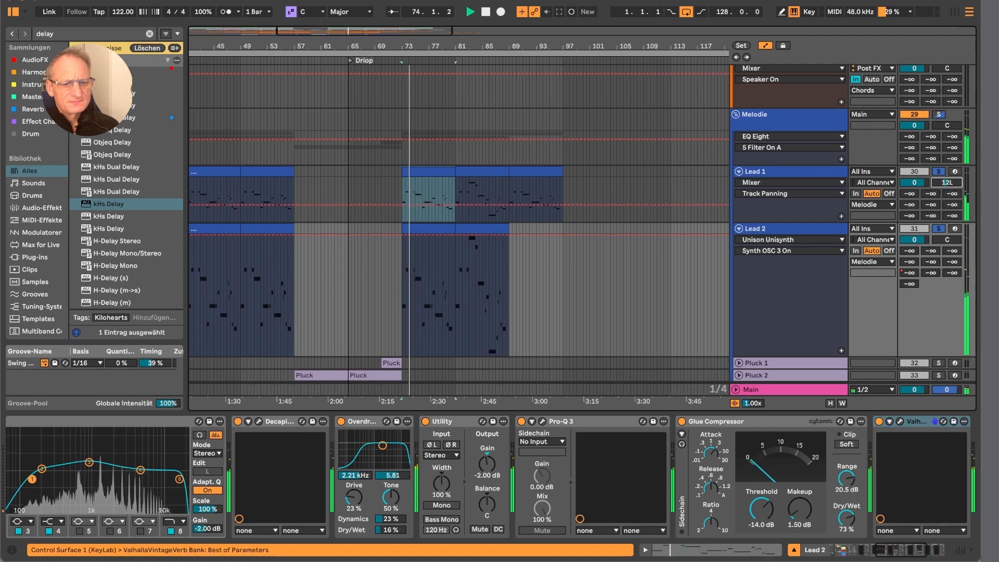
click(939, 229)
drag(947, 183, 947, 180)
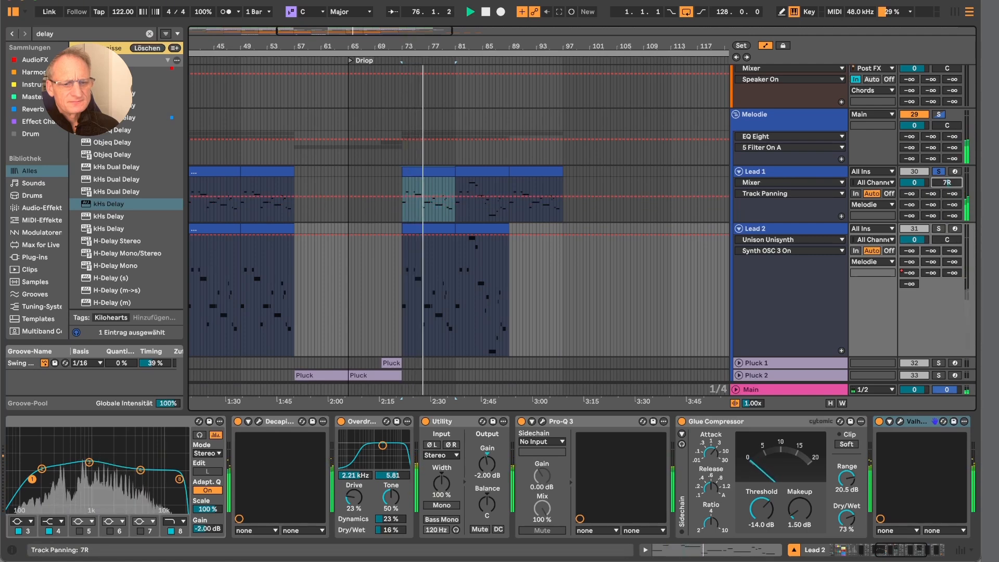
drag(946, 240, 947, 248)
click(939, 228)
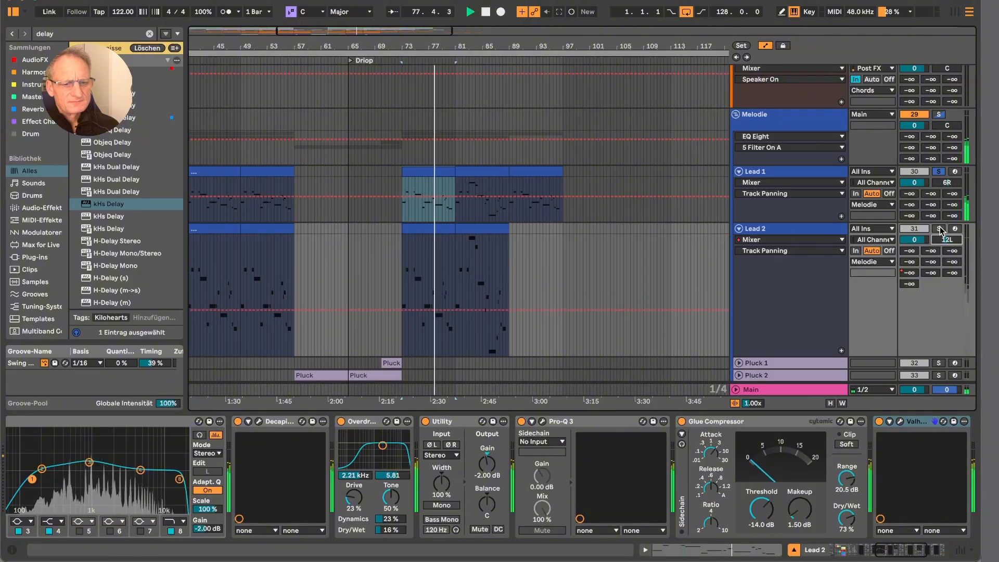
- Fold the two lead tracks, reopen Lead 2 and set its panning to 2L
click(738, 229)
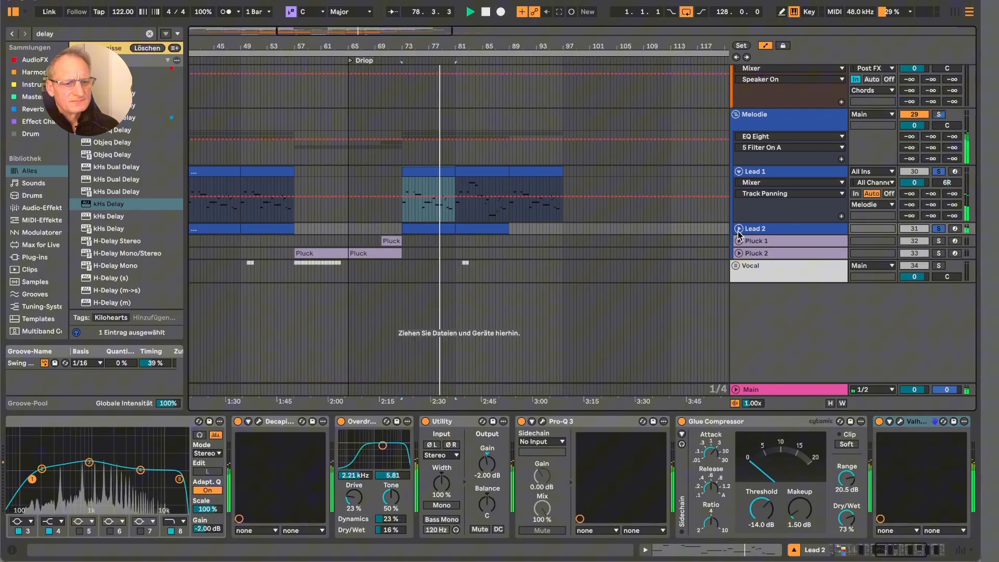
click(739, 171)
scroll(640, 179, up, 2)
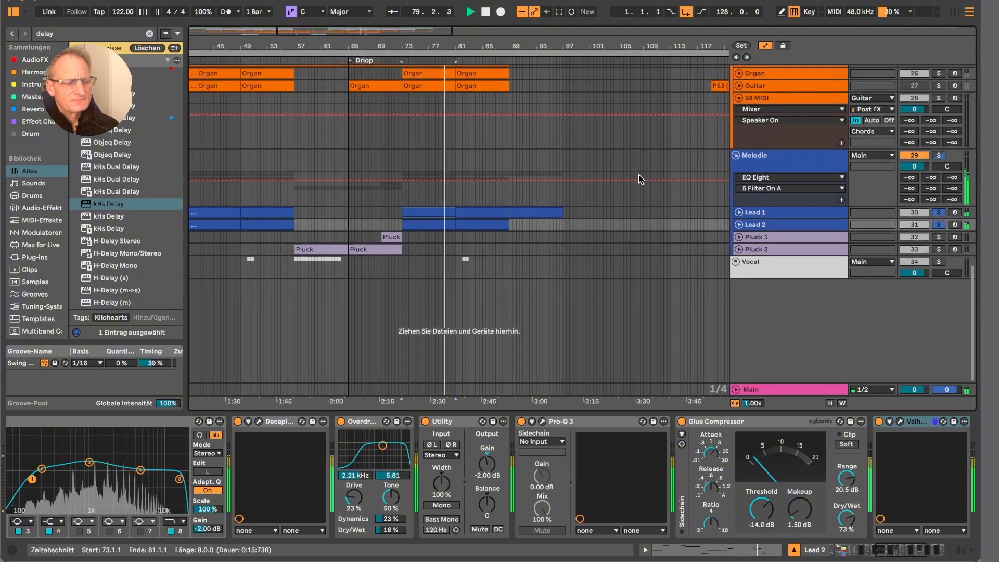
click(739, 224)
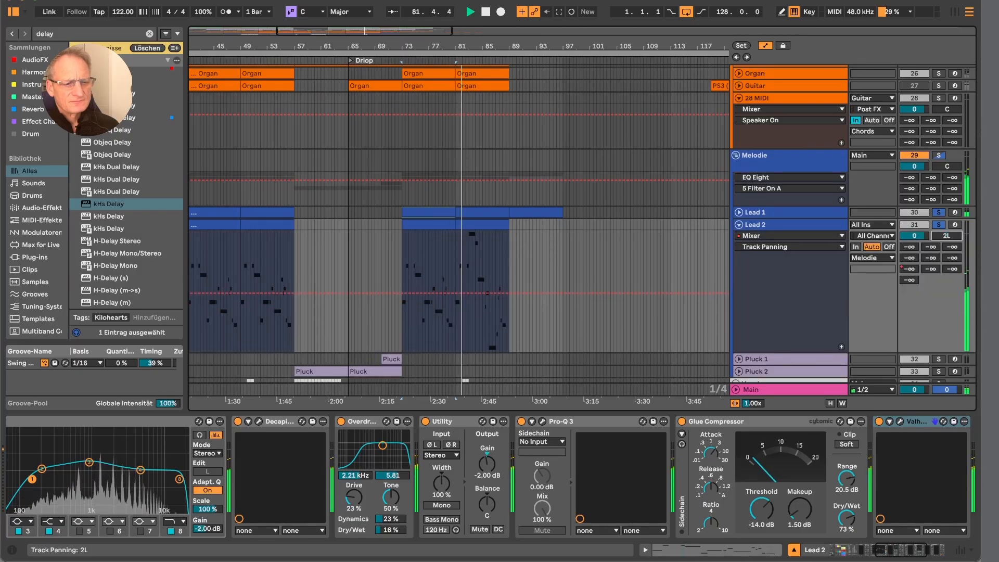
- Clear the lead solos, let the full arrangement play zoomed out and select the Lead 2 clip at bar 73
click(938, 225)
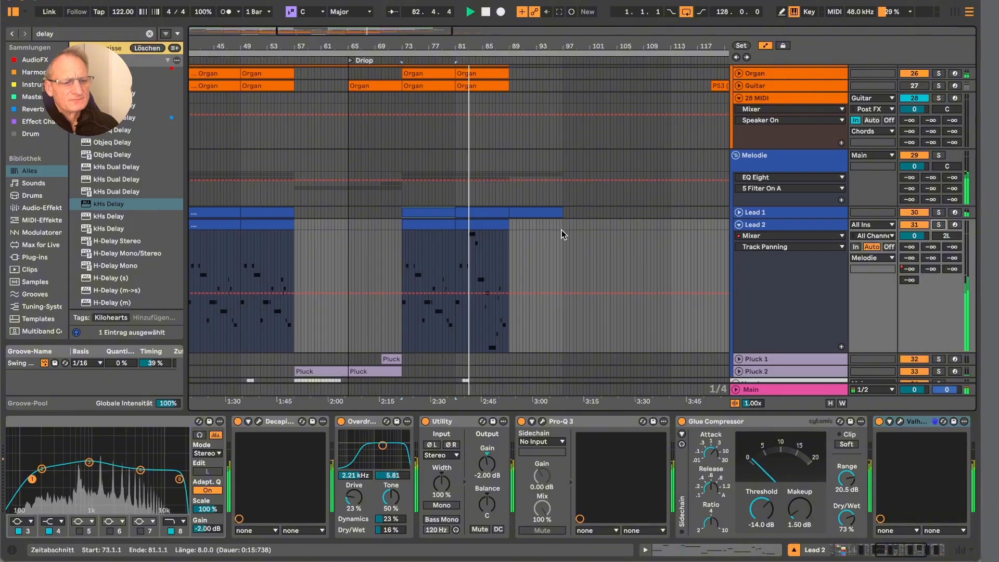
scroll(555, 218, left, 3)
drag(584, 47, 389, 46)
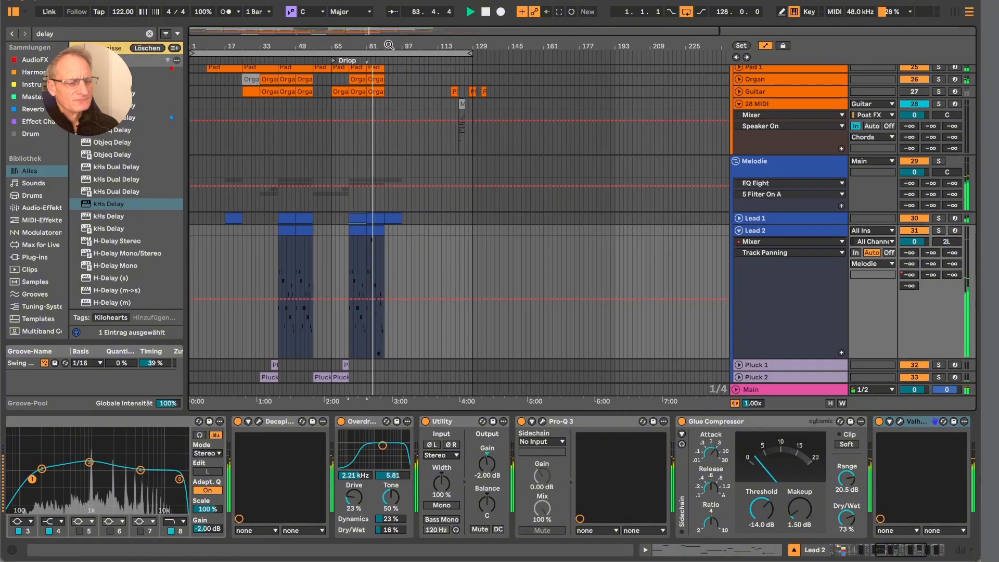
click(365, 230)
scroll(359, 234, down, 3)
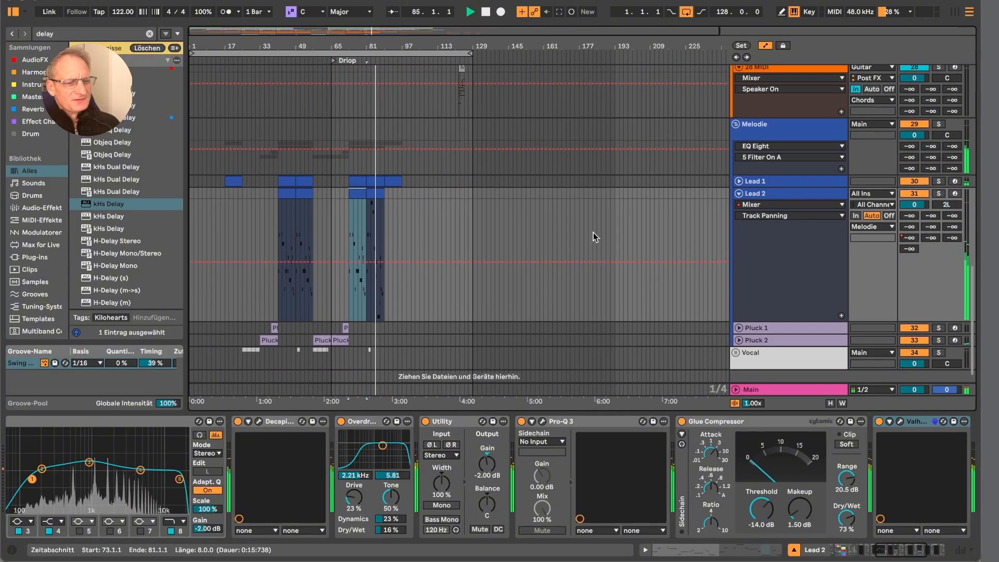
- Fold the Lead 2 track and the Melodie group
click(738, 193)
scroll(740, 198, up, 4)
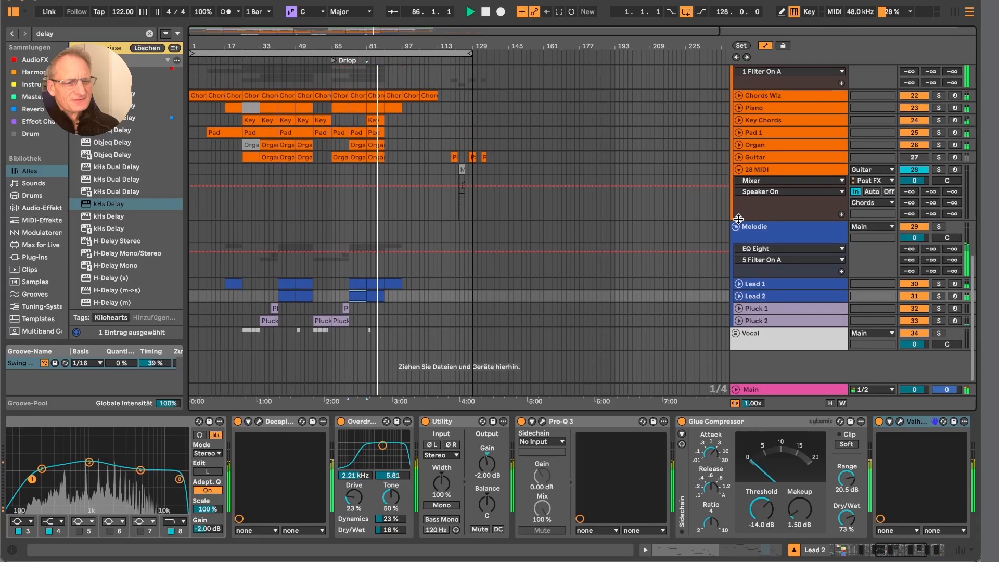
click(736, 227)
scroll(623, 227, up, 3)
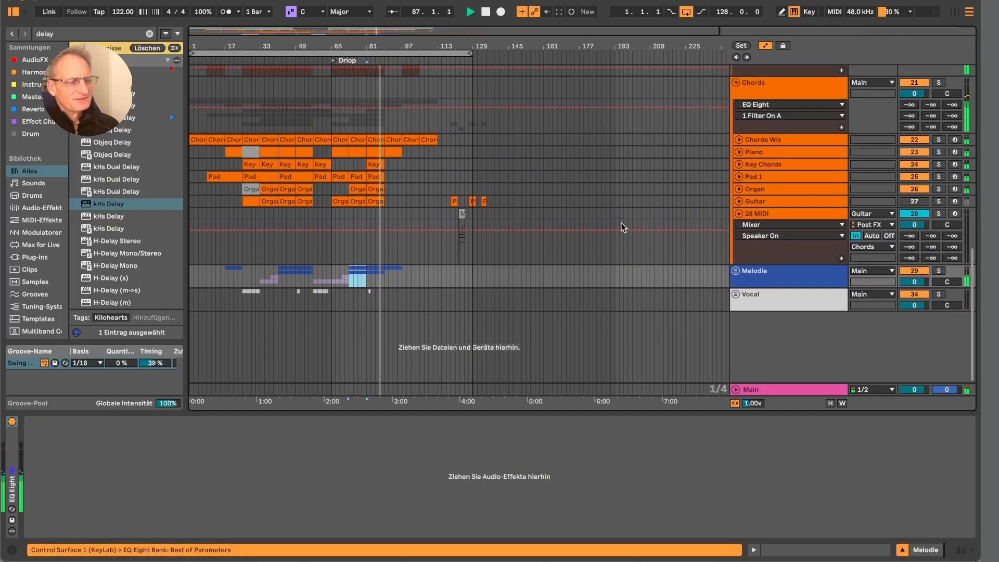
- Select the first Chords Wiz clip at bar 1 and play the arrangement from there
click(429, 144)
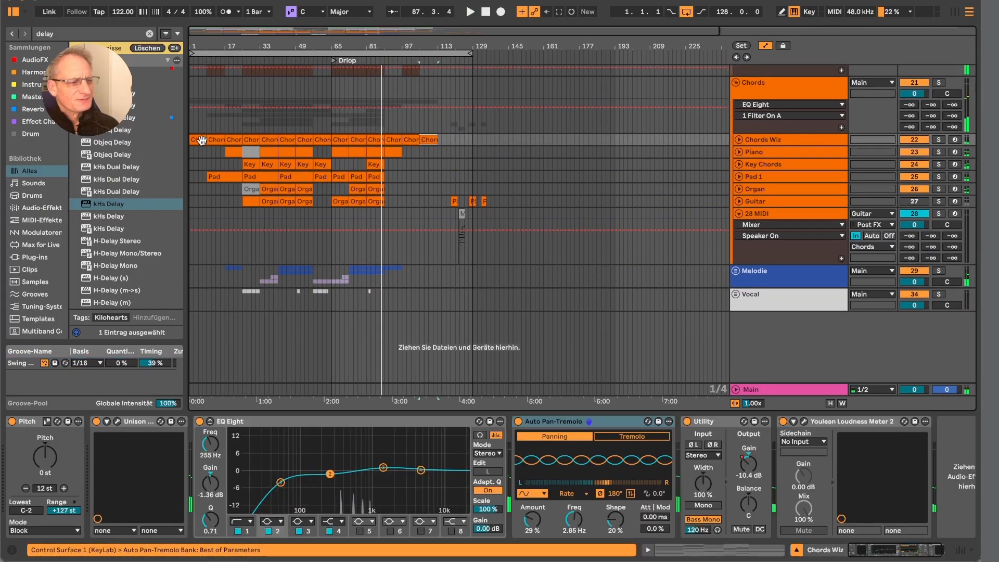
click(202, 141)
drag(198, 45, 201, 73)
scroll(227, 154, up, 1)
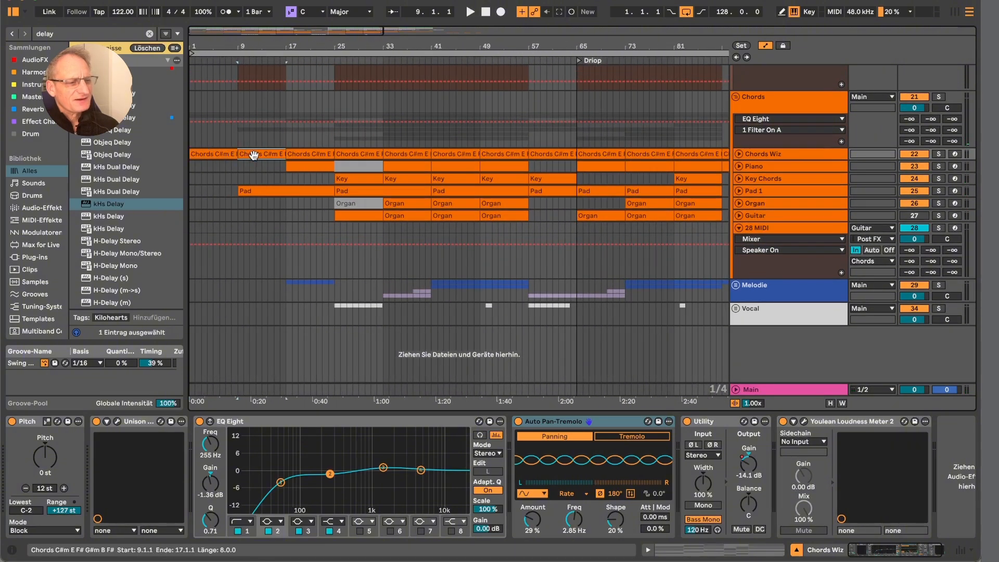
click(557, 194)
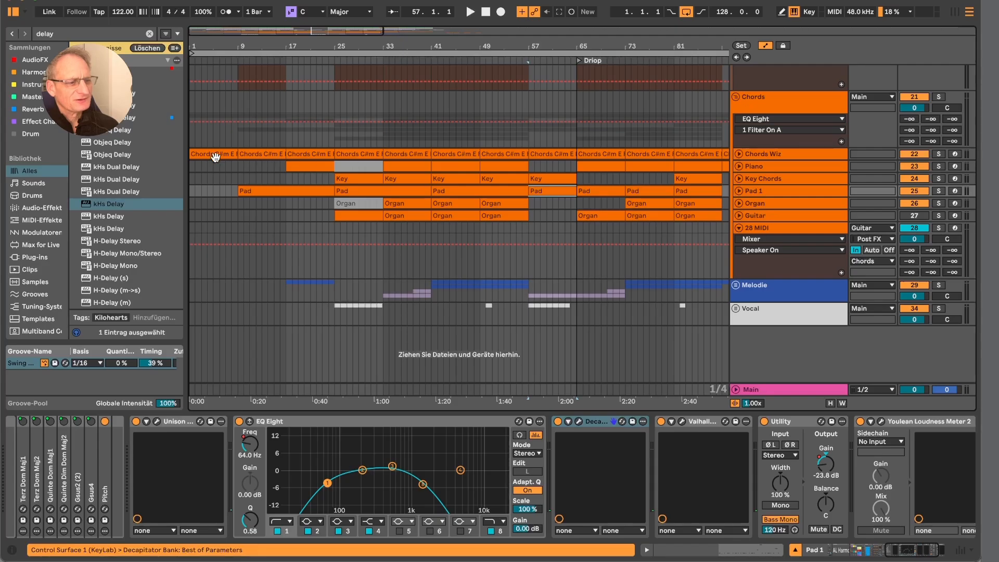
click(214, 155)
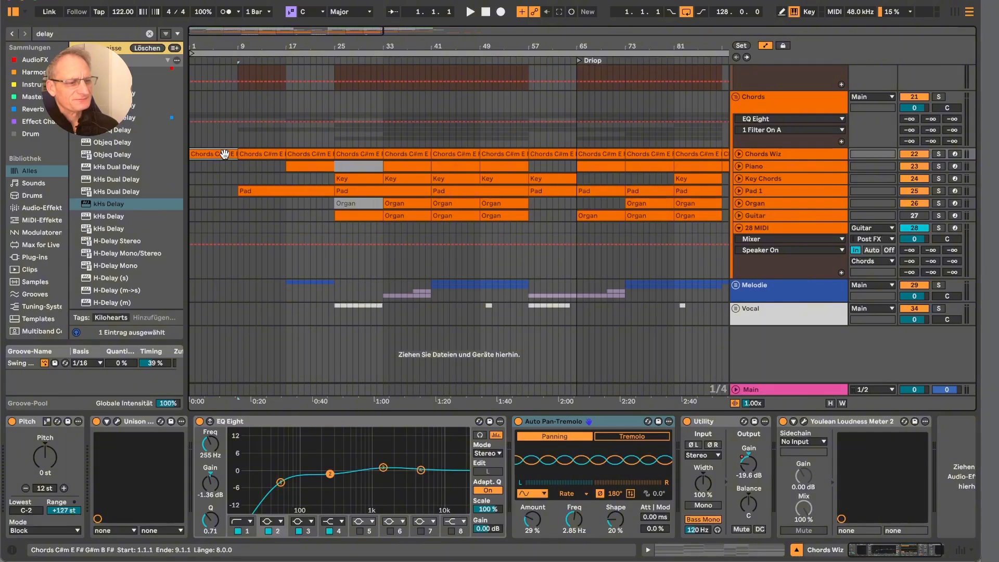
key(space)
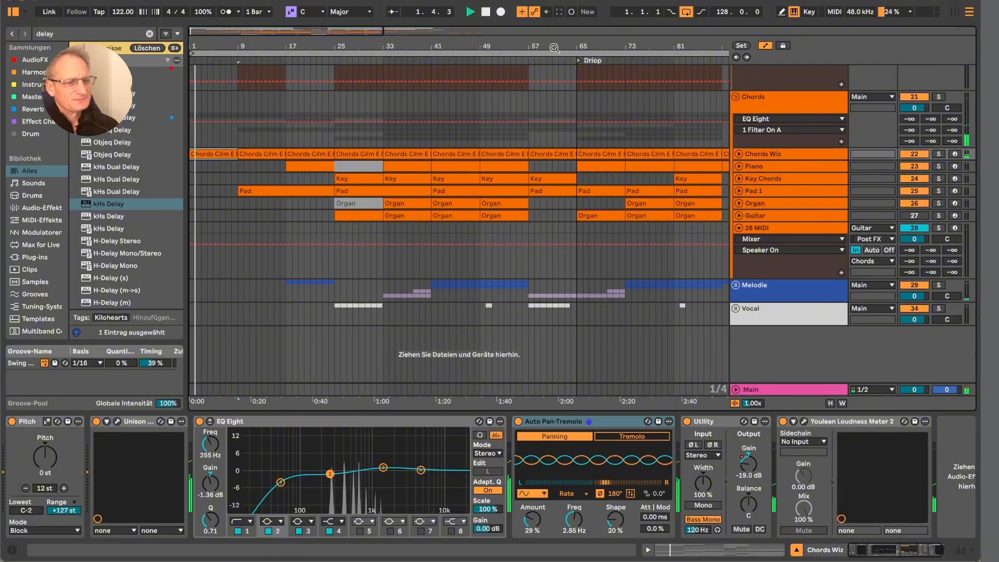
- Reduce the height of the Bass 2 track and fold it
drag(554, 48, 291, 172)
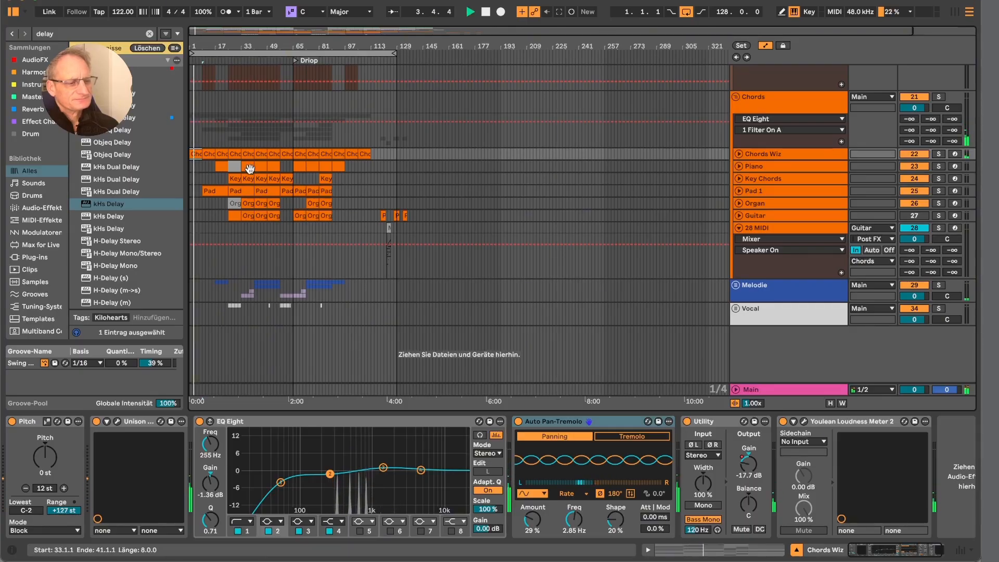
scroll(336, 220, up, 1)
scroll(336, 220, up, 6)
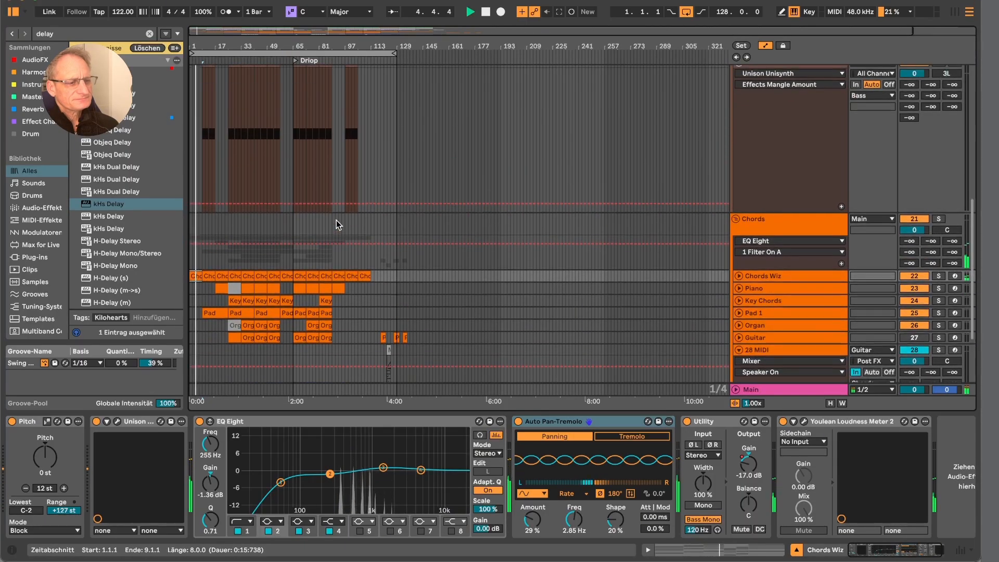
drag(760, 256, 767, 183)
click(739, 105)
scroll(751, 188, up, 7)
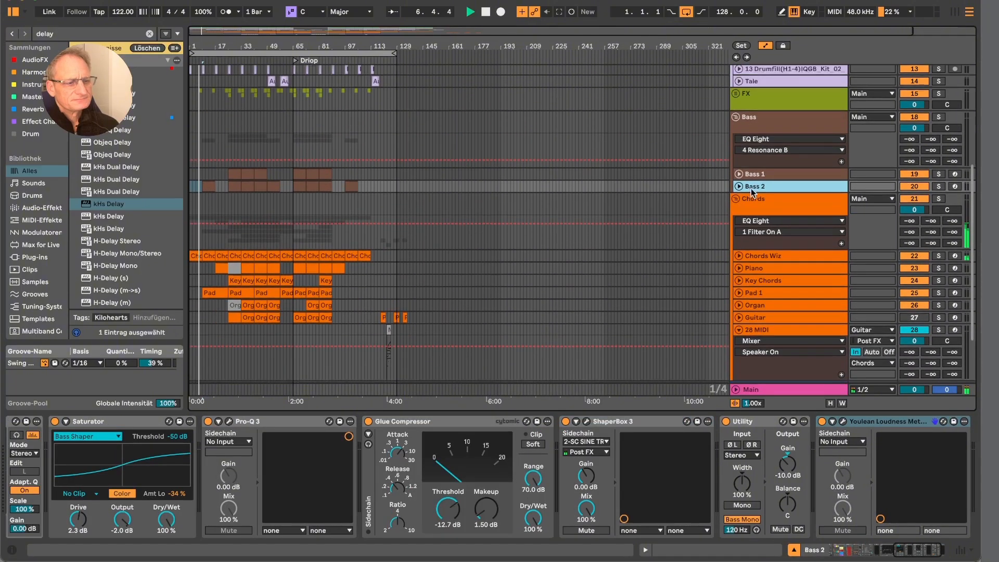
- Unfold the Bass 2 track and select its clips at bar 9 and bar 25 during playback
scroll(751, 188, up, 3)
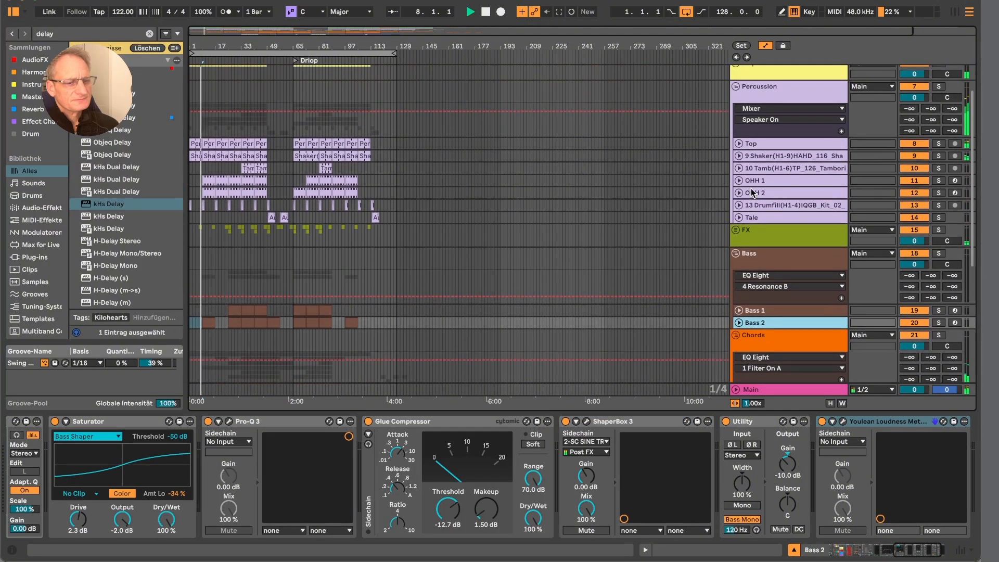
scroll(744, 147, down, 10)
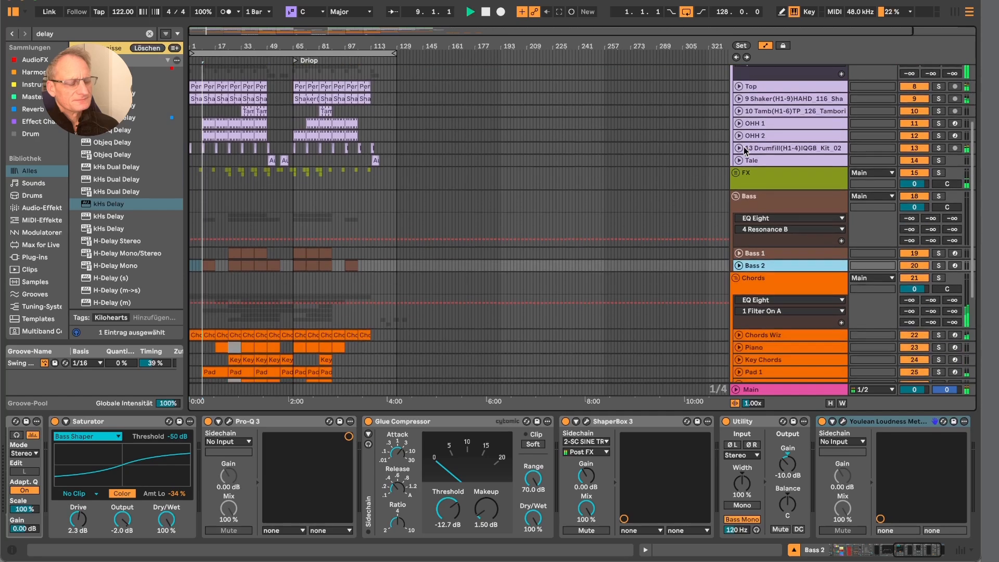
scroll(744, 147, up, 10)
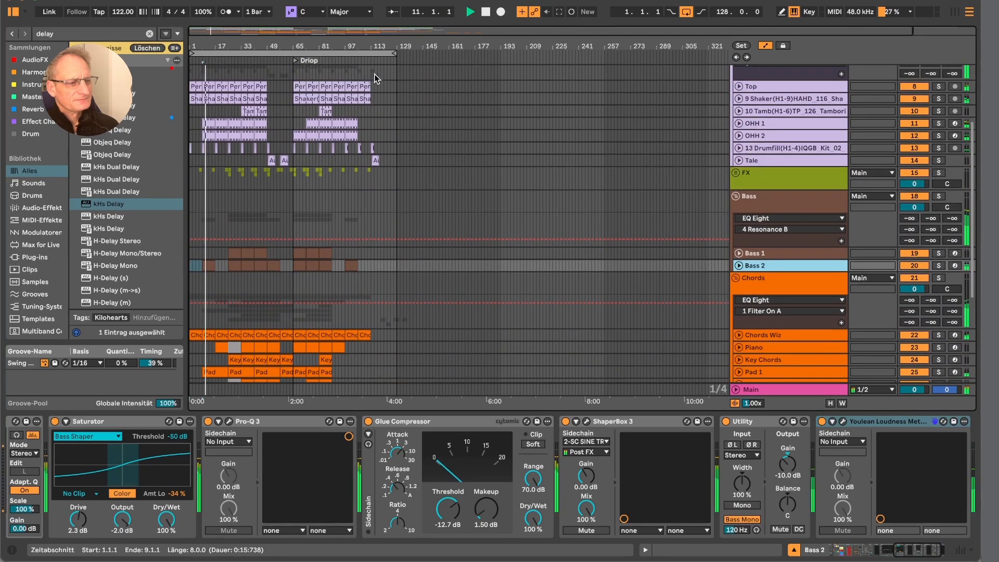
drag(209, 48, 210, 130)
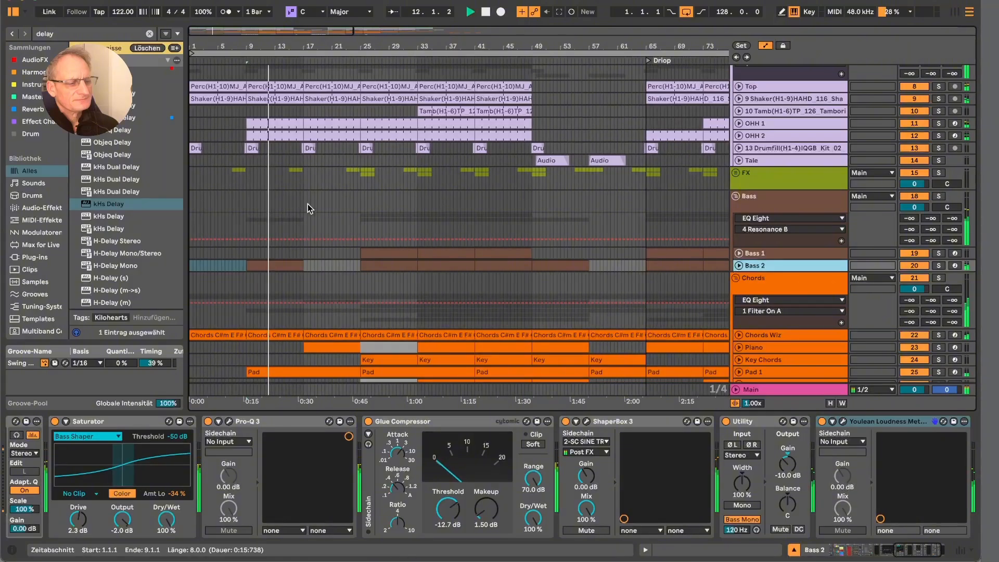
scroll(307, 204, down, 1)
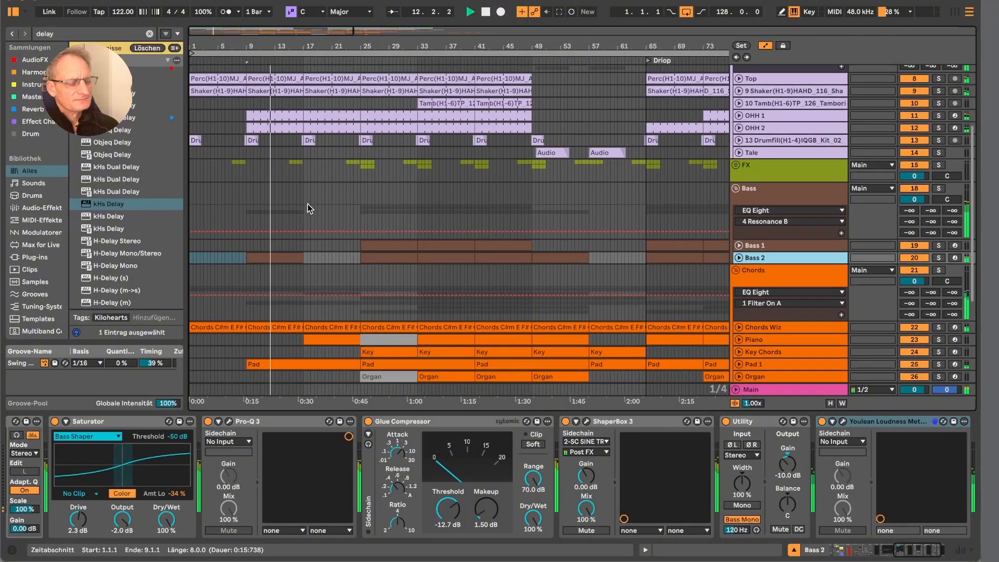
click(739, 257)
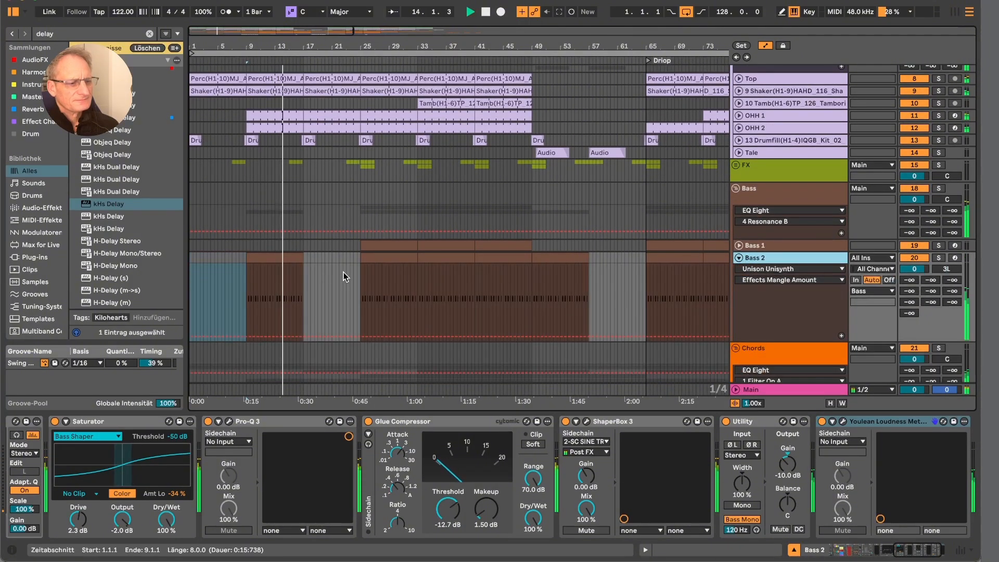
click(275, 260)
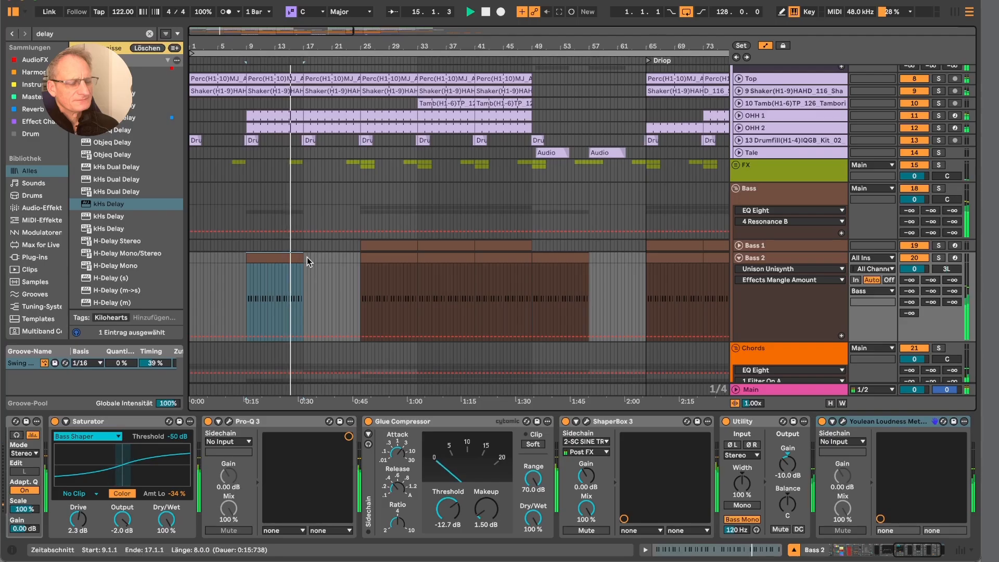
click(390, 259)
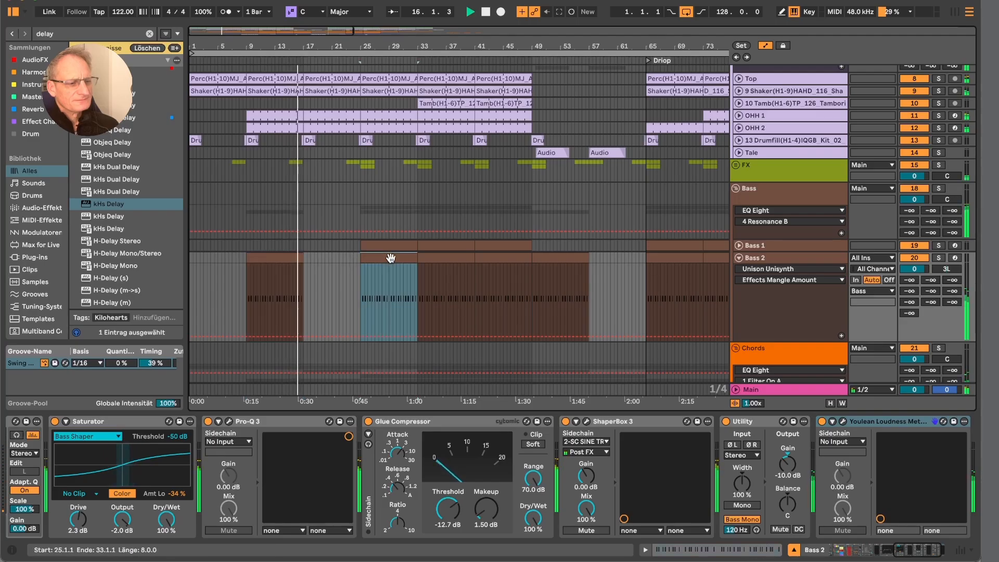
- Select the Piano clip at bar 17, unfold the Piano track and zoom in on the clip's notes
scroll(408, 283, down, 5)
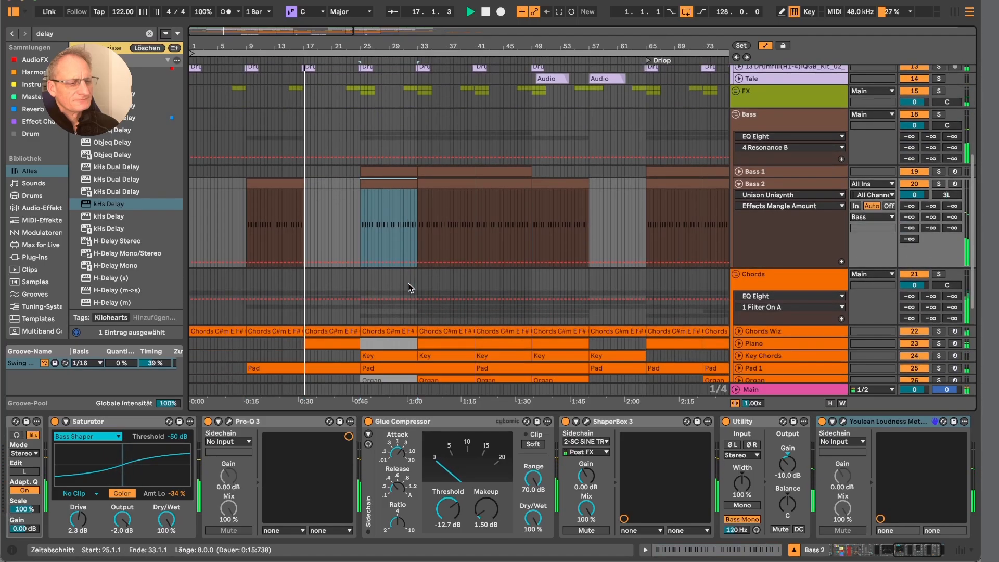
scroll(402, 286, down, 3)
click(340, 278)
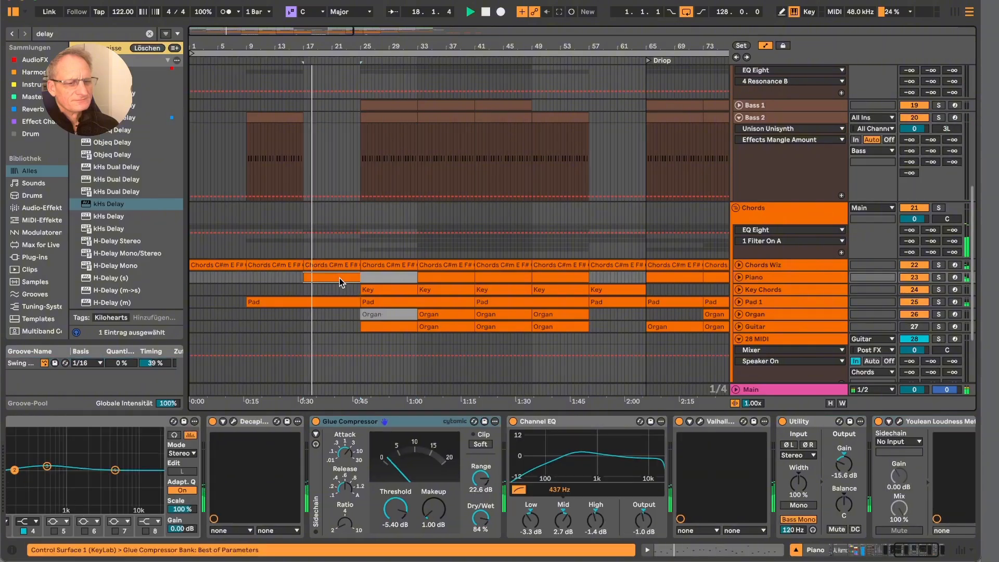
click(739, 277)
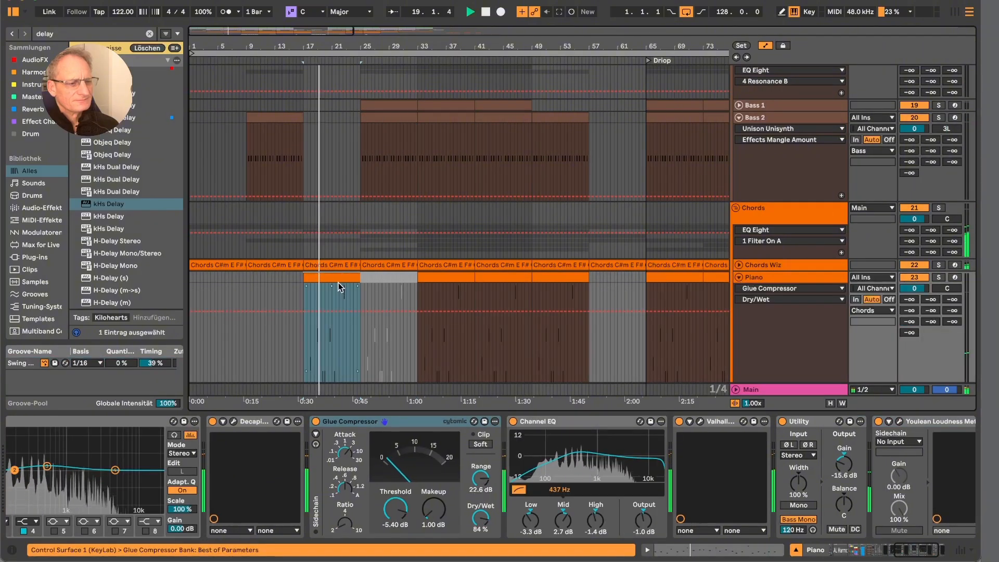
scroll(335, 279, down, 5)
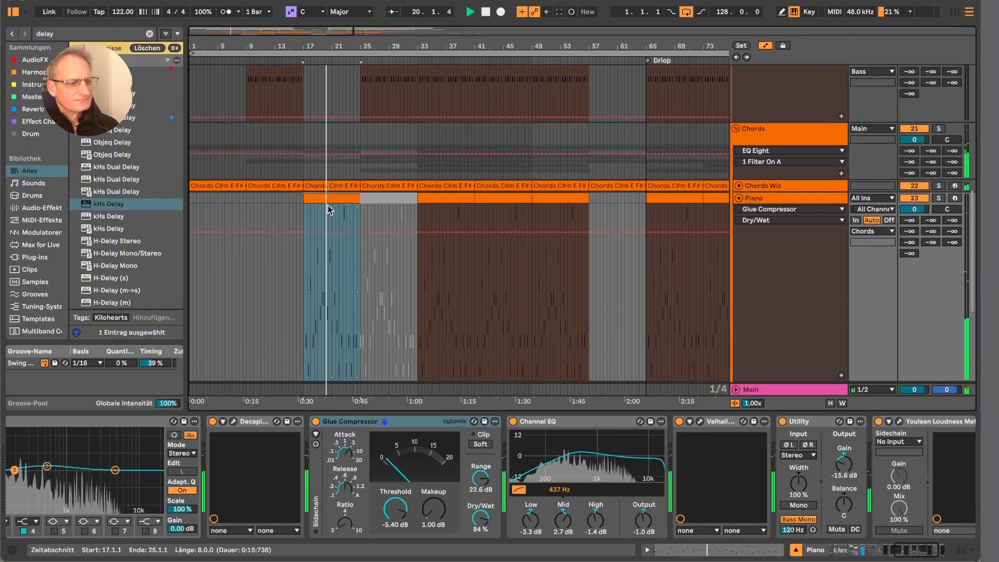
key(z)
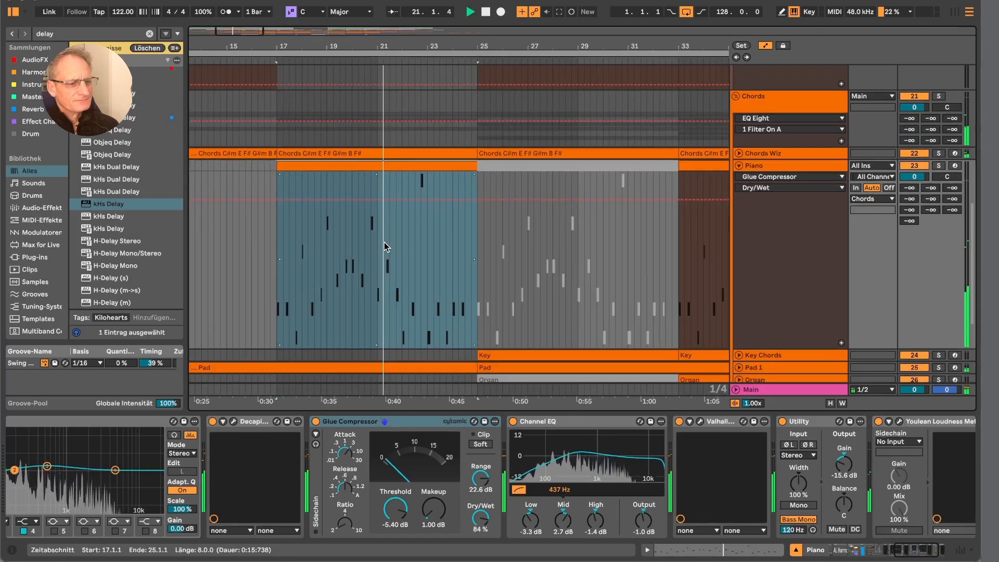
- Reduce the height of the unfolded Piano track so the other chord tracks fit below it
scroll(482, 210, right, 2)
scroll(482, 211, up, 2)
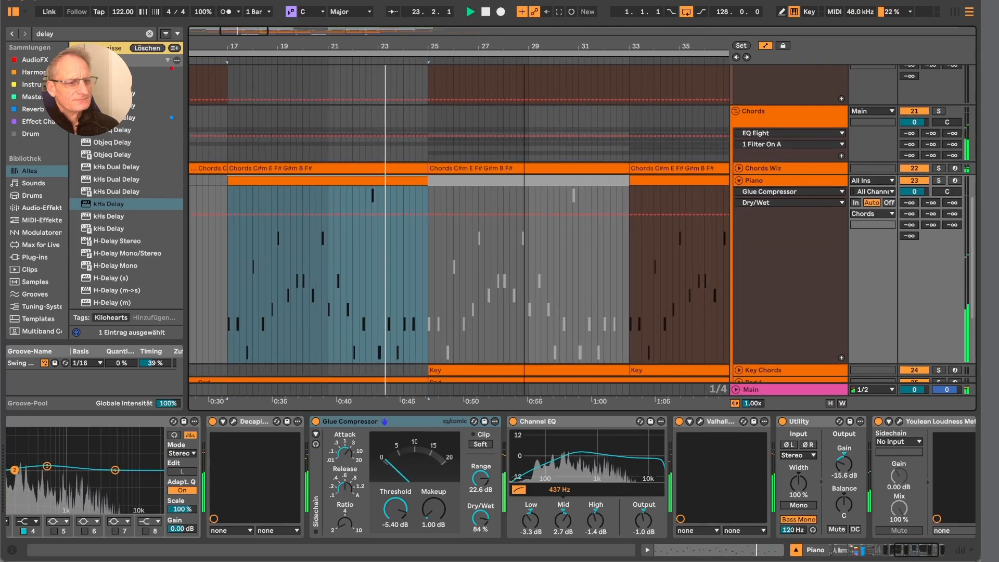
drag(523, 46, 471, 29)
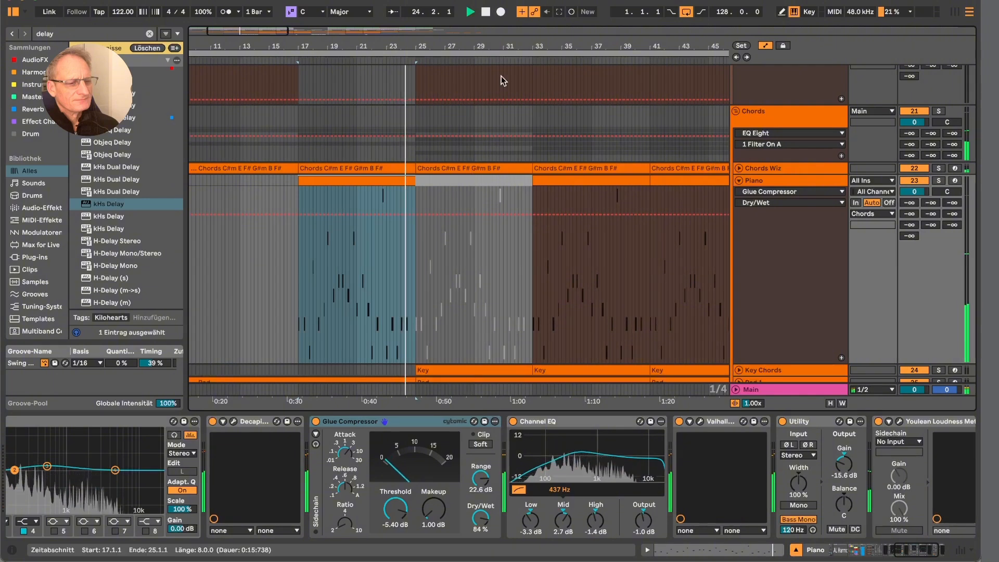
drag(772, 363, 772, 282)
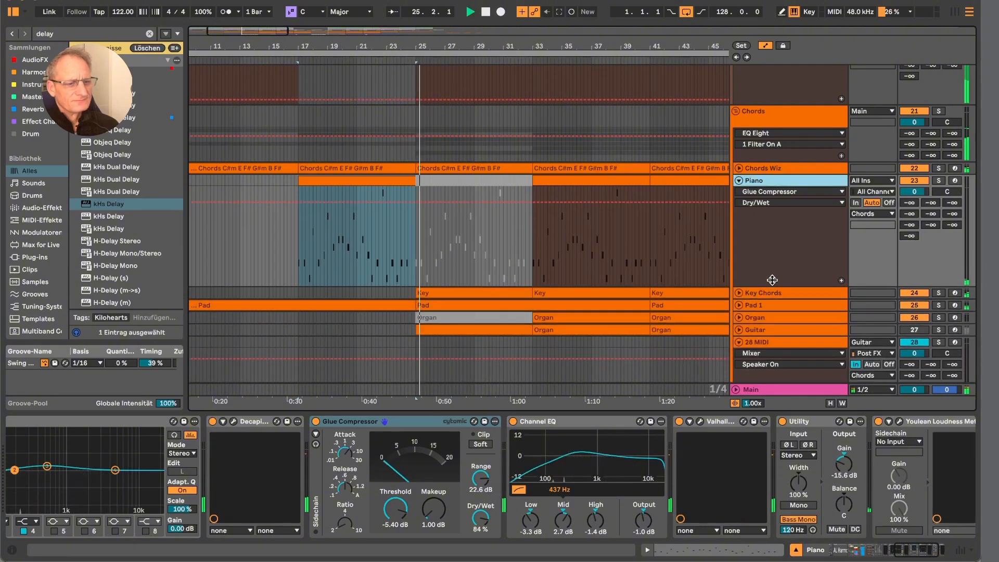
- Look over the percussion, FX and bass clips from bar 25 onward while the arrangement plays
scroll(772, 282, up, 4)
scroll(773, 284, up, 6)
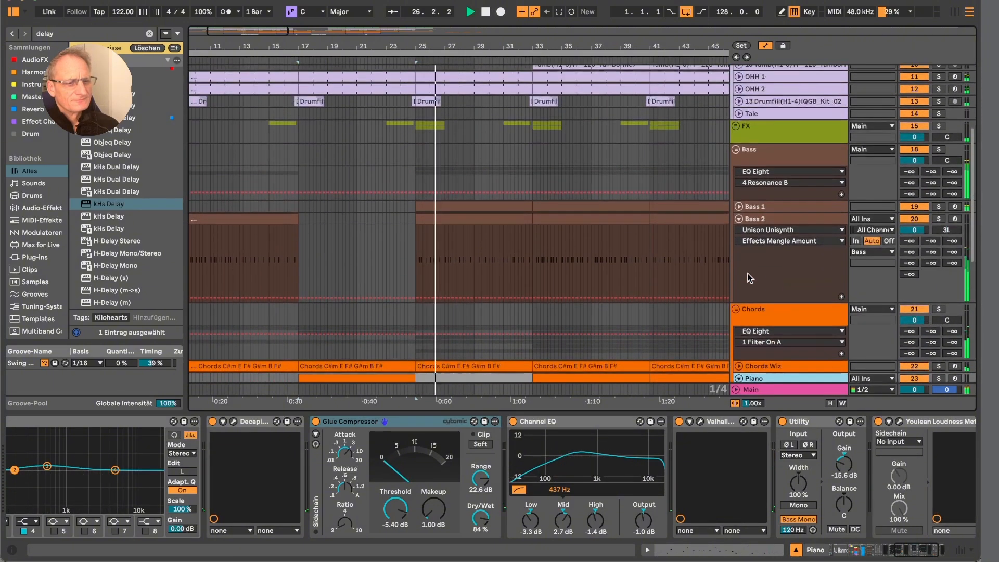
scroll(618, 279, up, 1)
scroll(618, 279, right, 1)
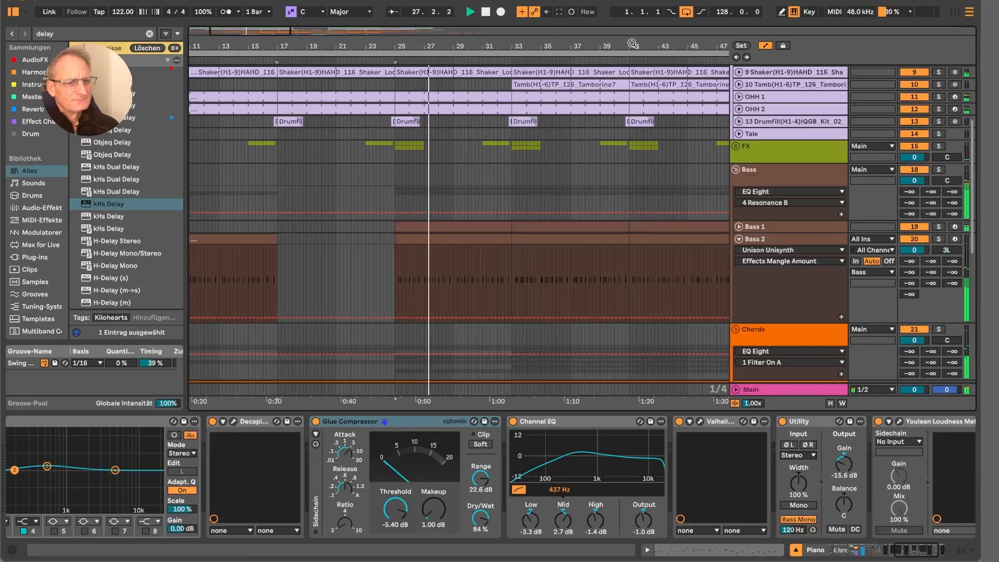
drag(631, 44, 445, 21)
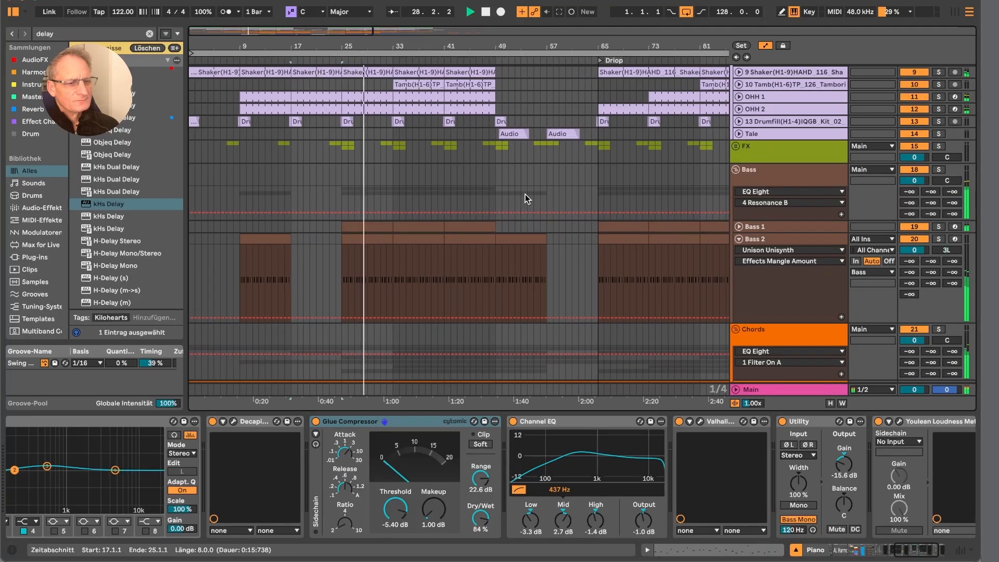
scroll(526, 195, up, 3)
scroll(525, 195, down, 2)
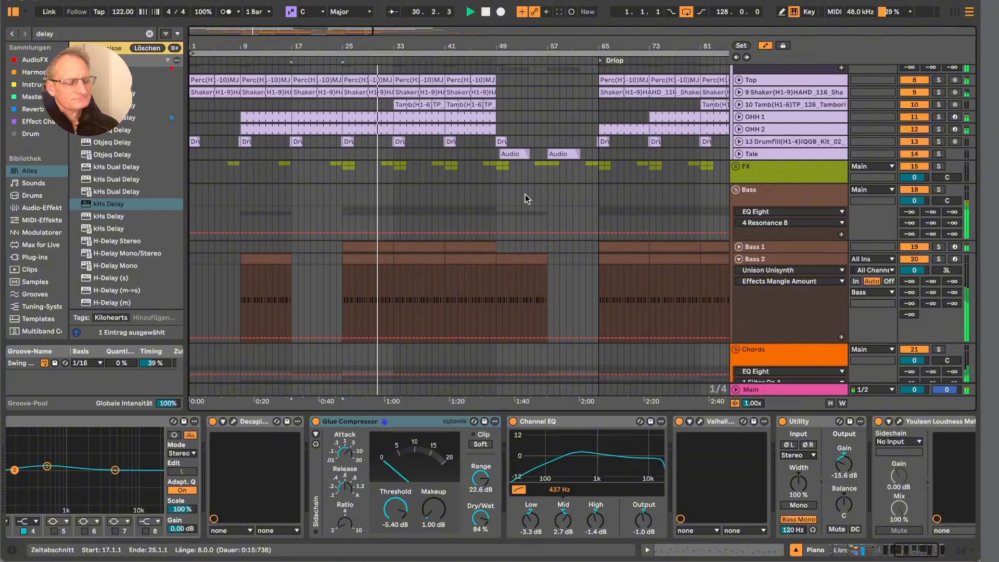
- Unfold the Vocal group and its Vocal Main track, zooming in on the vocal clips at bar 25
scroll(525, 194, down, 15)
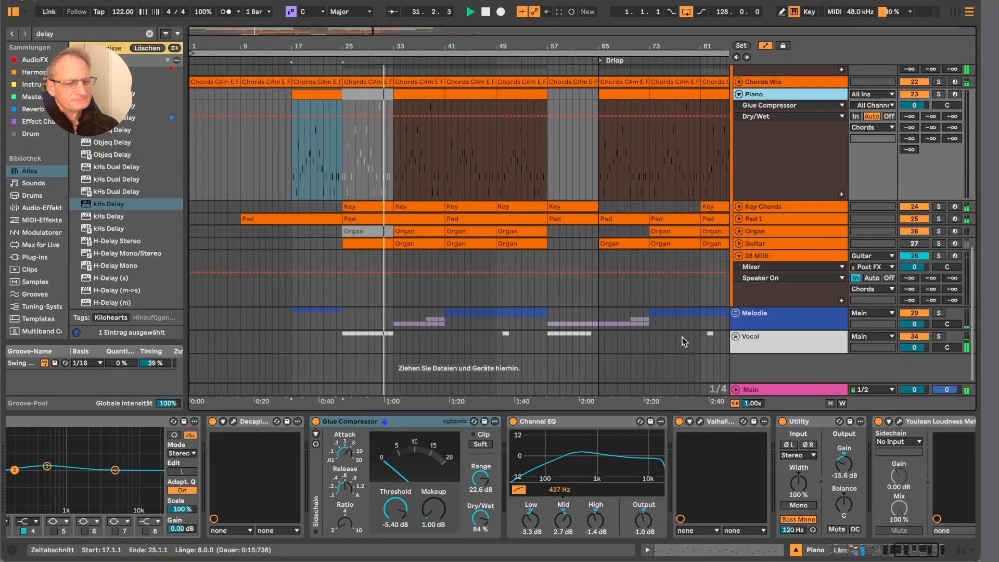
click(735, 336)
scroll(724, 335, down, 3)
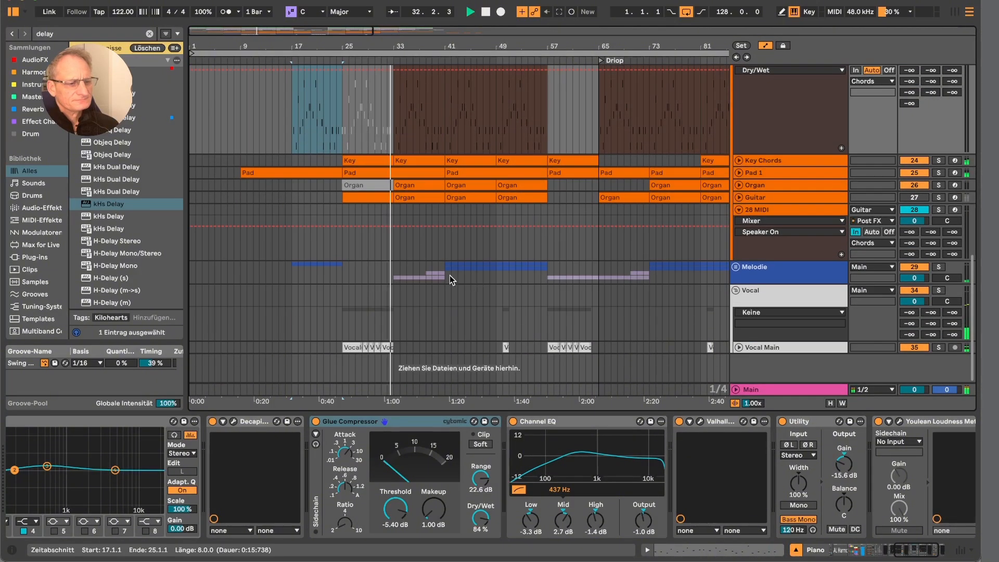
click(739, 347)
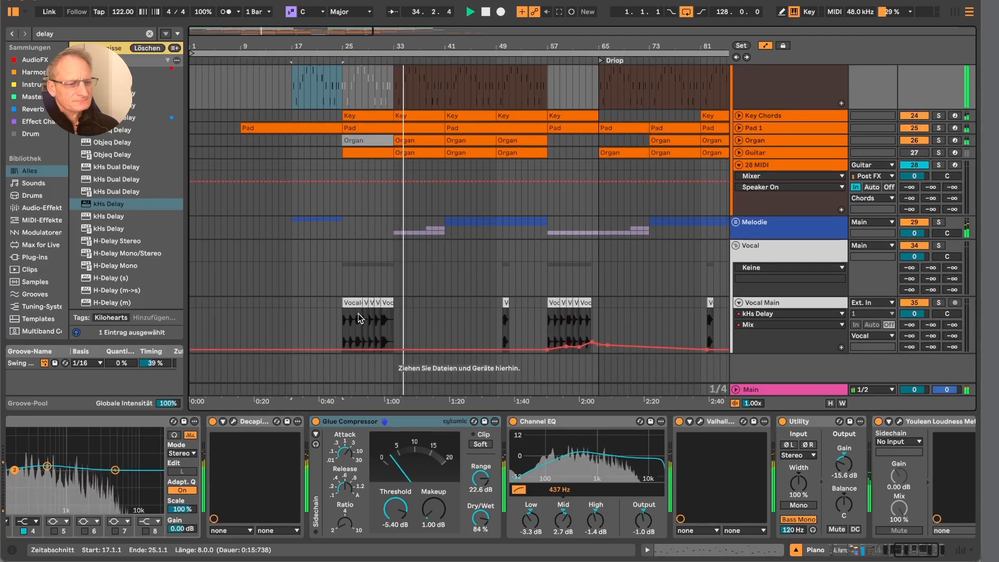
drag(365, 47, 364, 90)
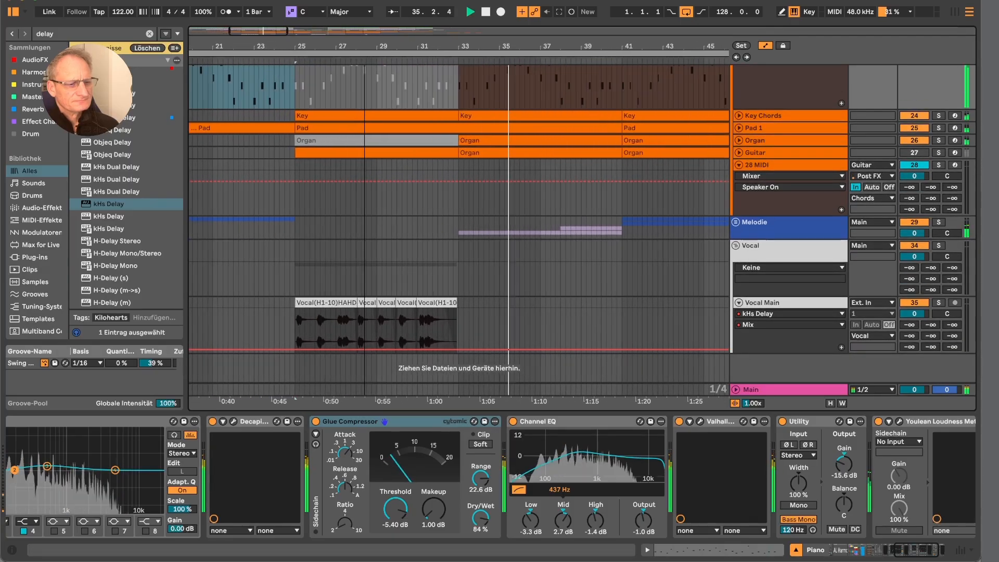
- Unfold the Melodie group and its Pluck 2 and Pluck 1 tracks to show the clips from bar 33
click(736, 222)
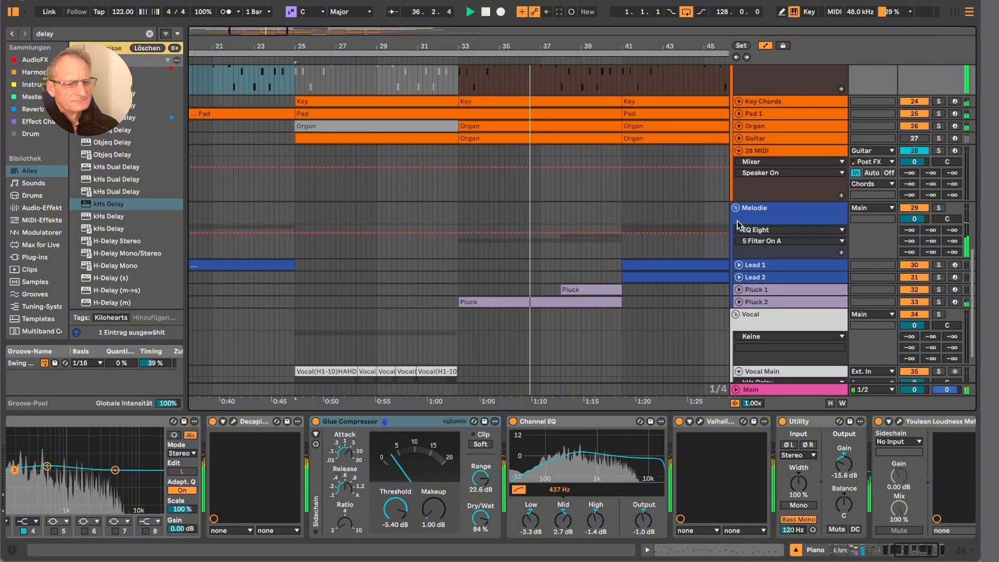
click(739, 233)
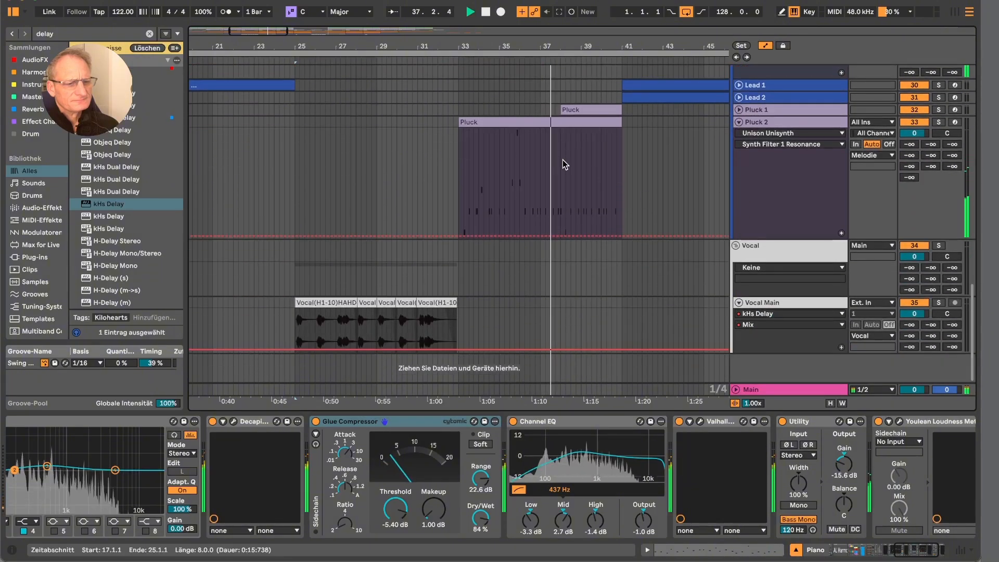
click(739, 109)
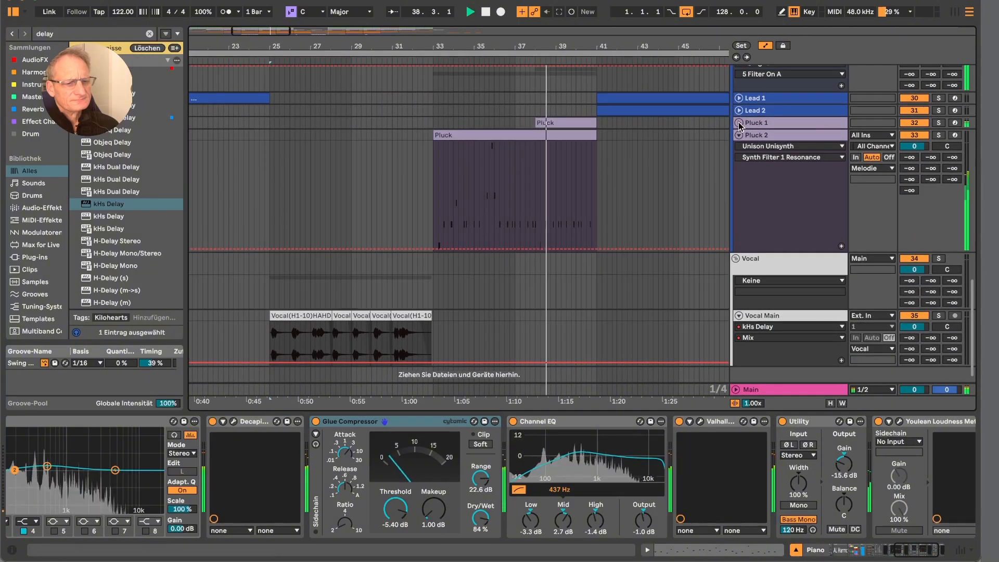
- Unfold the Lead 2 track and zoom out to show its melody clips from bar 41
scroll(645, 191, right, 5)
scroll(645, 191, up, 1)
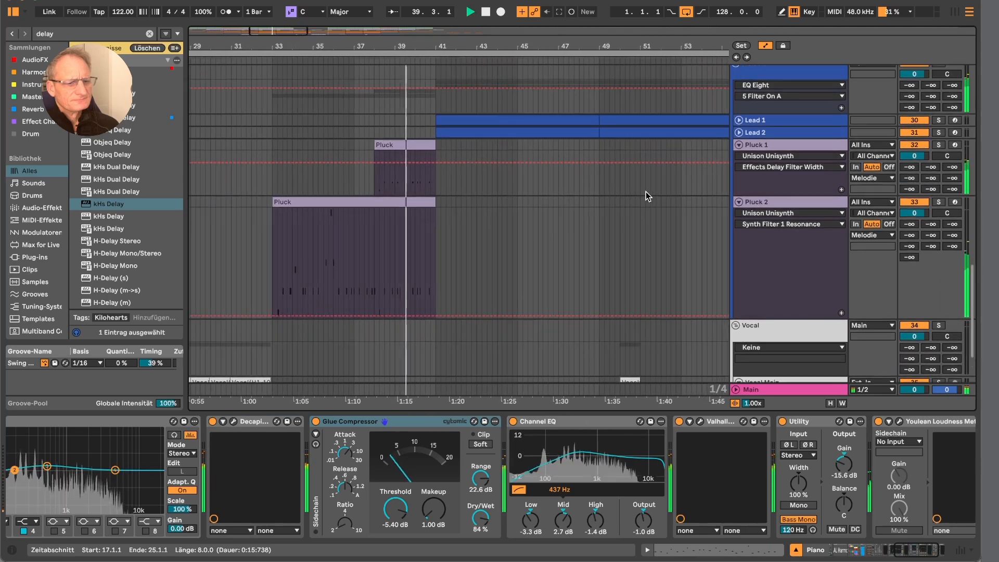
click(739, 133)
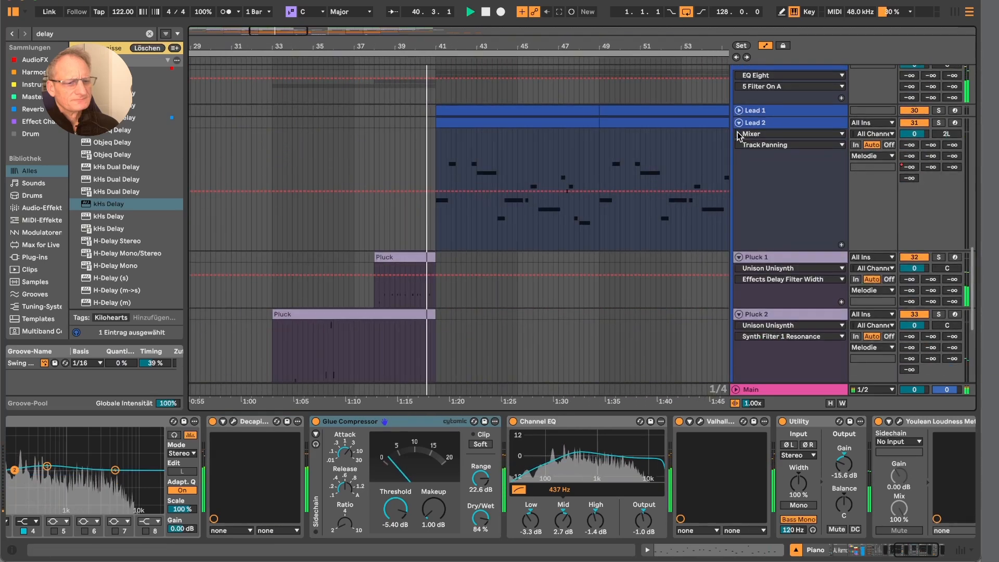
key(minus)
scroll(536, 104, right, 5)
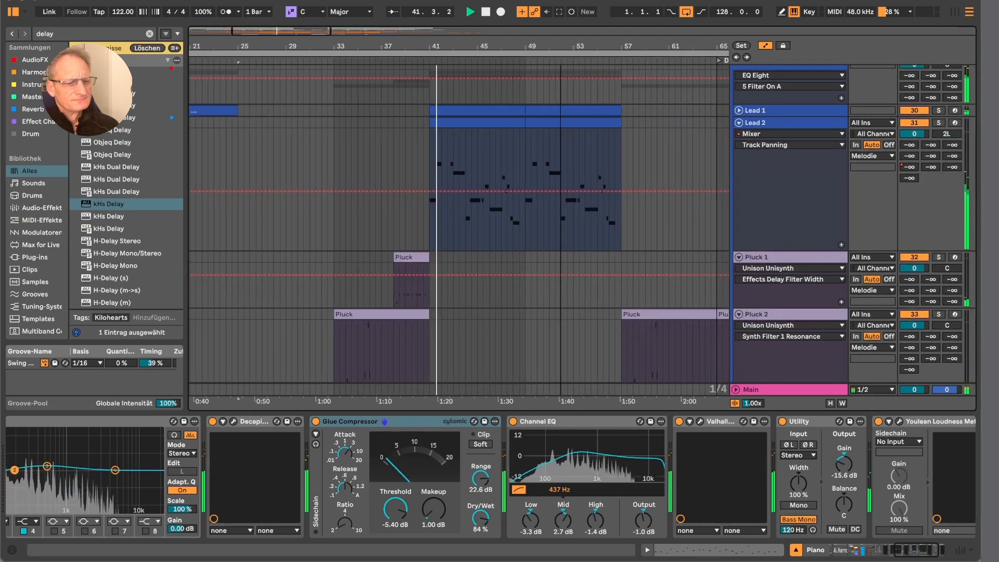
- Rename the Lead 2 track's unnamed clip at bar 41 as "Lead 2"
scroll(550, 174, up, 3)
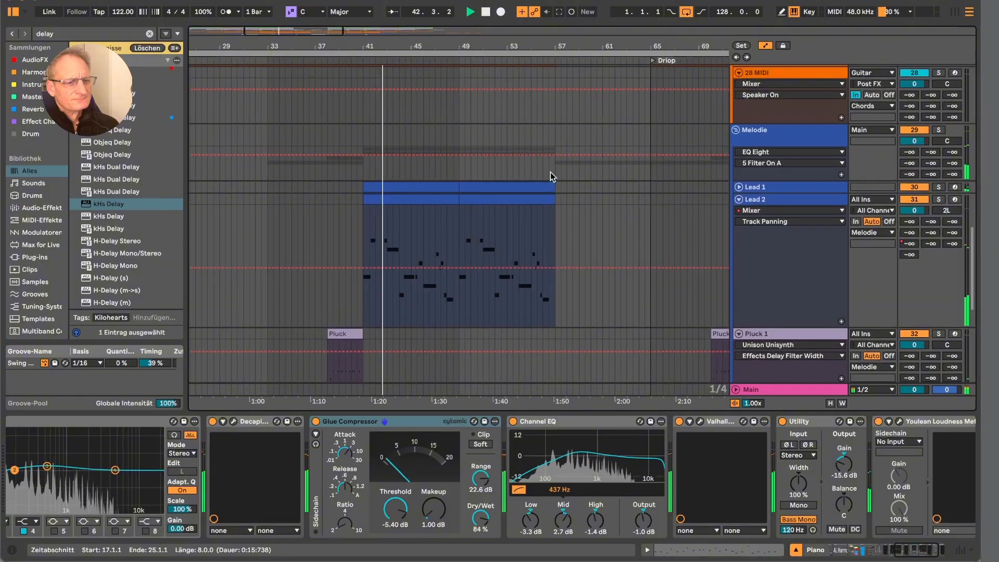
scroll(552, 177, up, 3)
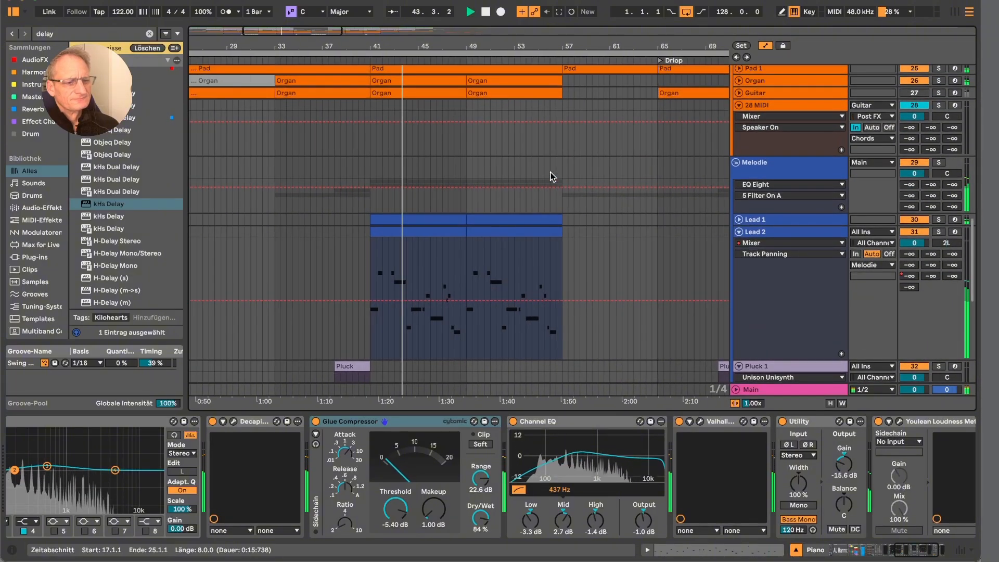
scroll(552, 177, up, 3)
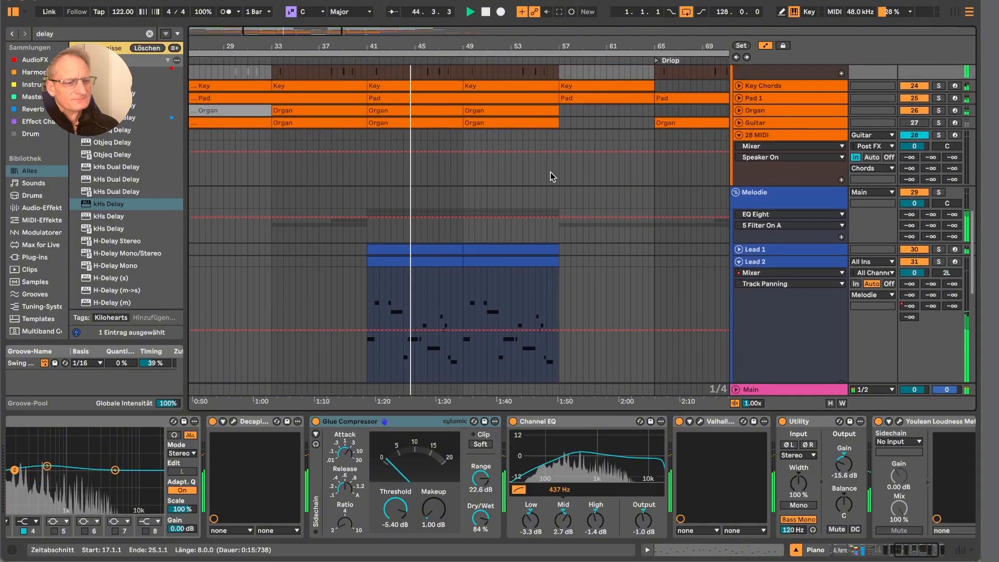
scroll(552, 177, down, 3)
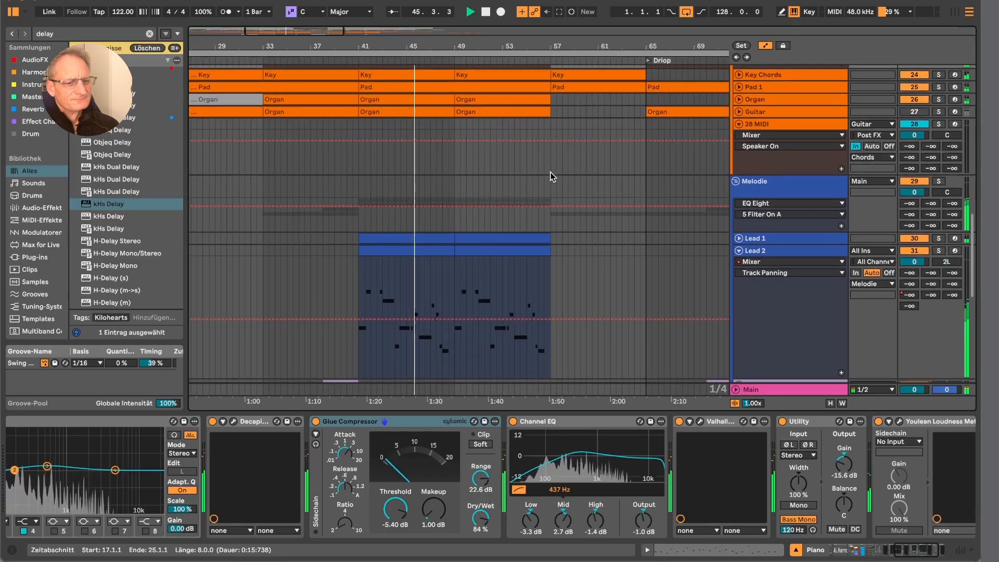
click(429, 240)
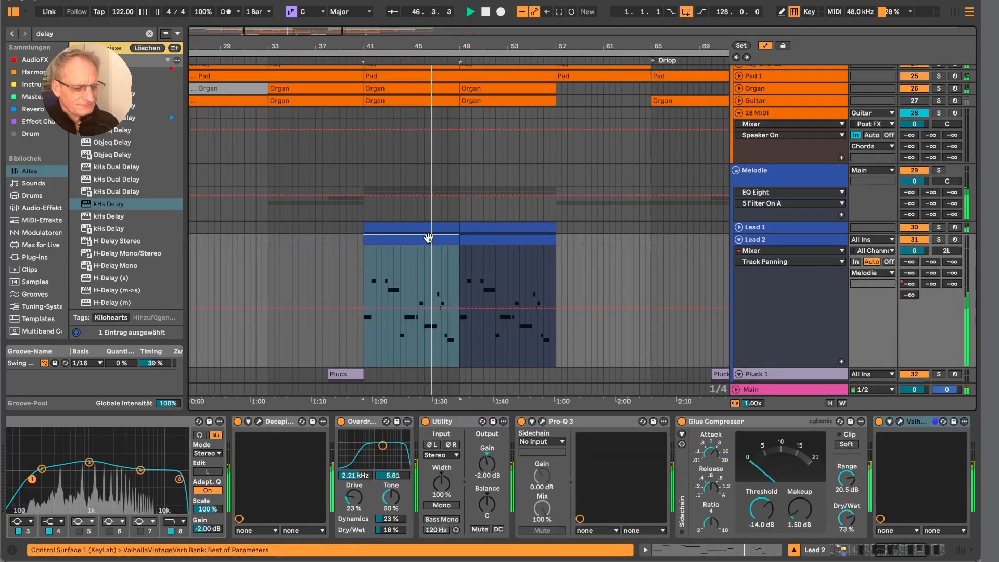
text(Lead)
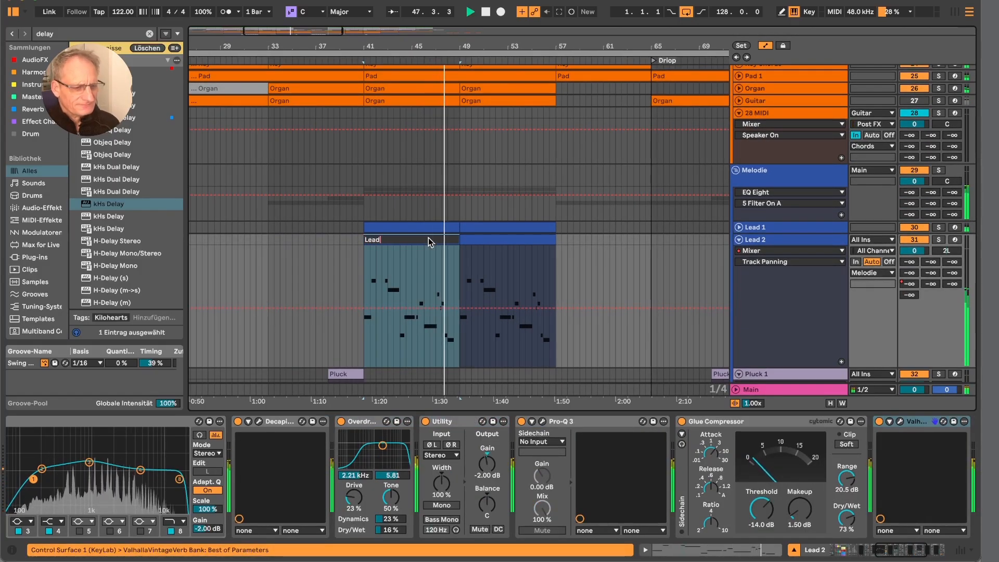
text( 2)
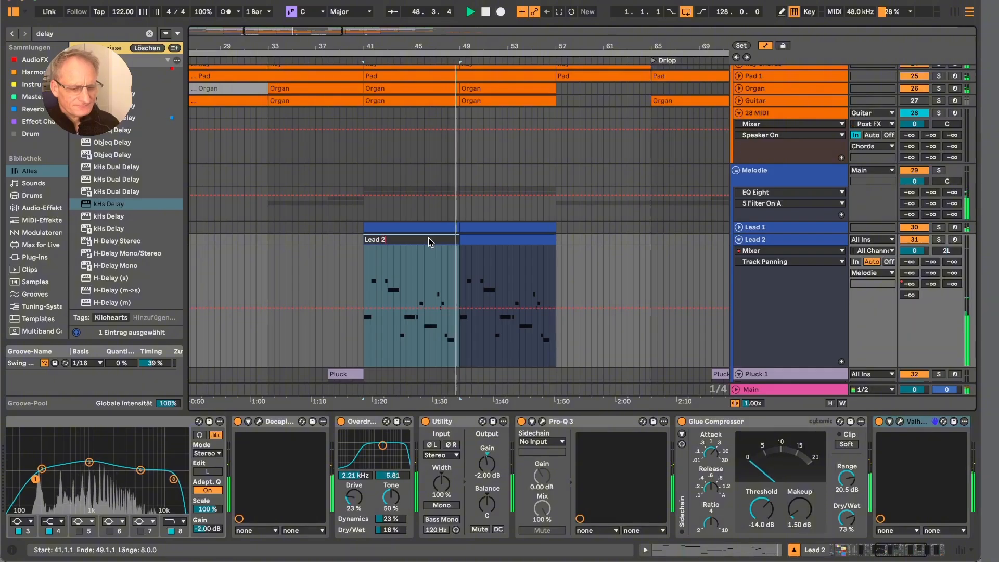
key(Return)
- Copy the name of the clip at bar 41 onto the adjoining Lead 2 clip at bar 49
key(super+r)
key(super+c)
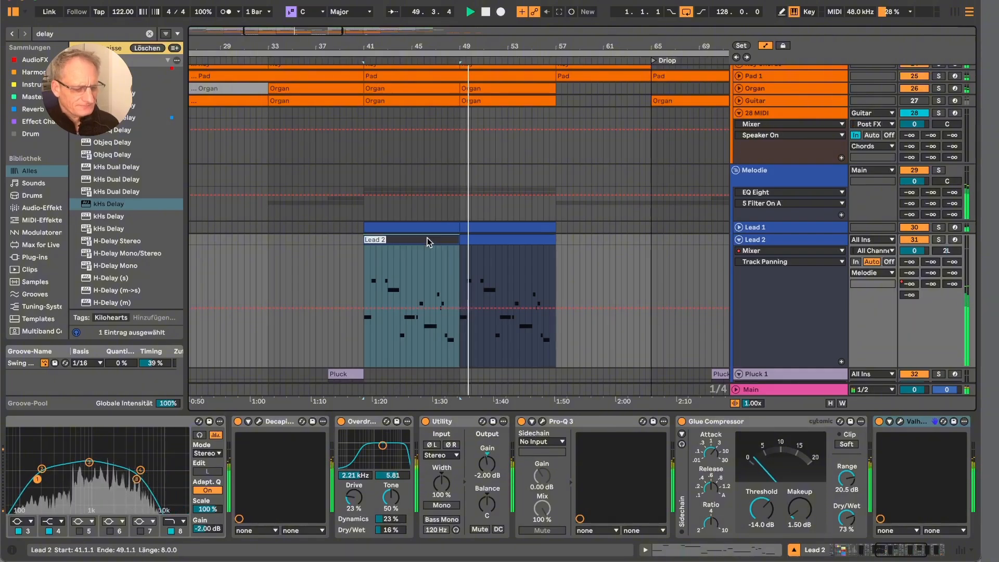
click(504, 241)
key(super+r)
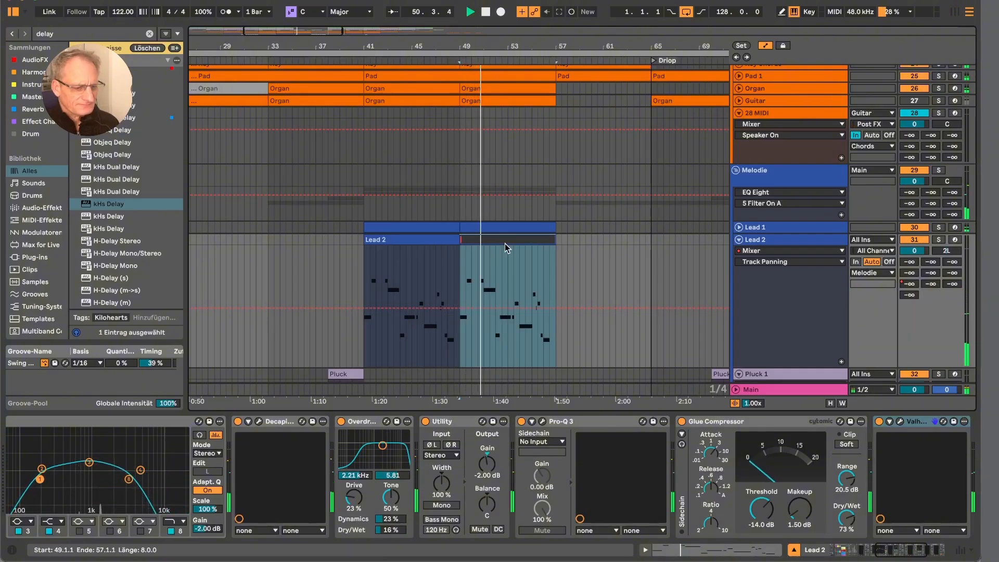
key(super+v)
click(573, 251)
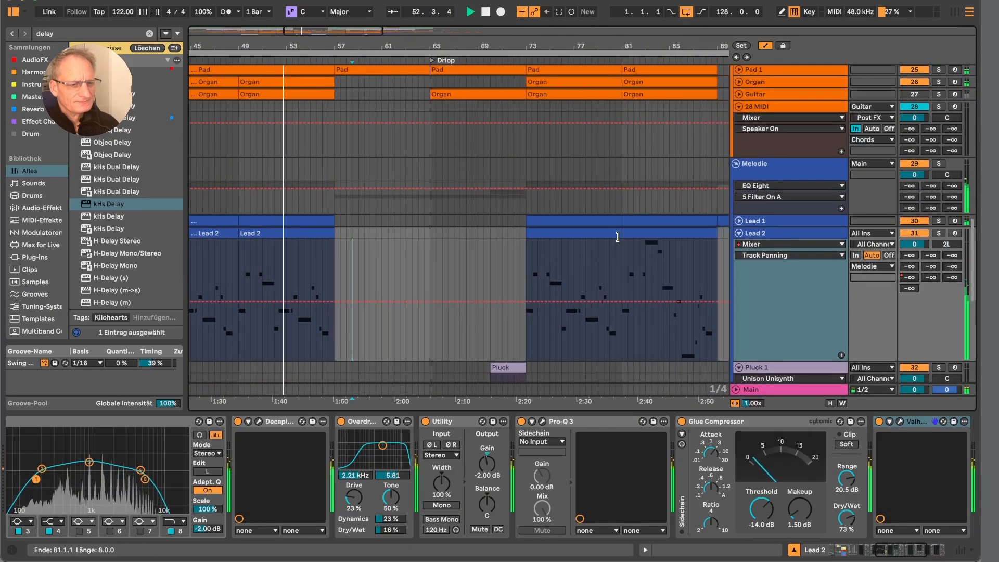
- Recolour the varied Lead 2 track clip at bar 81 dark blue
click(641, 232)
right_click(641, 233)
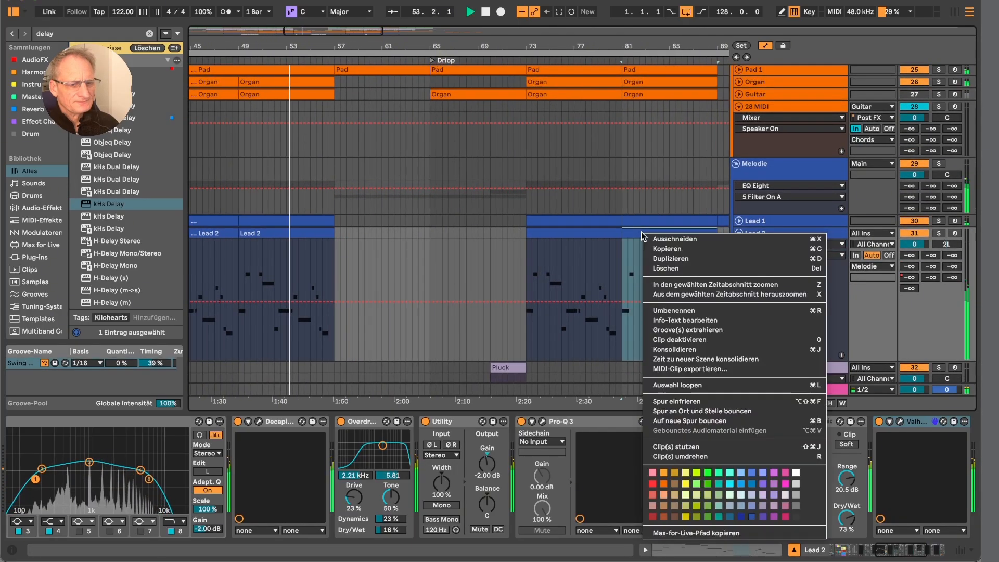
click(744, 514)
- Rename the Lead 2 track's clip at bar 73 as "Lead 2"
click(584, 233)
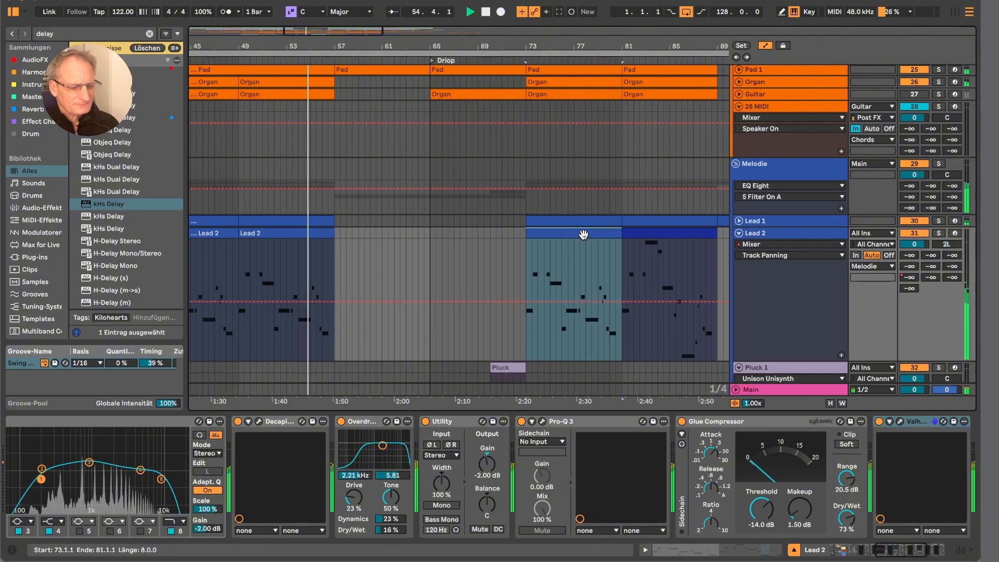
key(ctrl+r)
text(Lead 2)
key(Return)
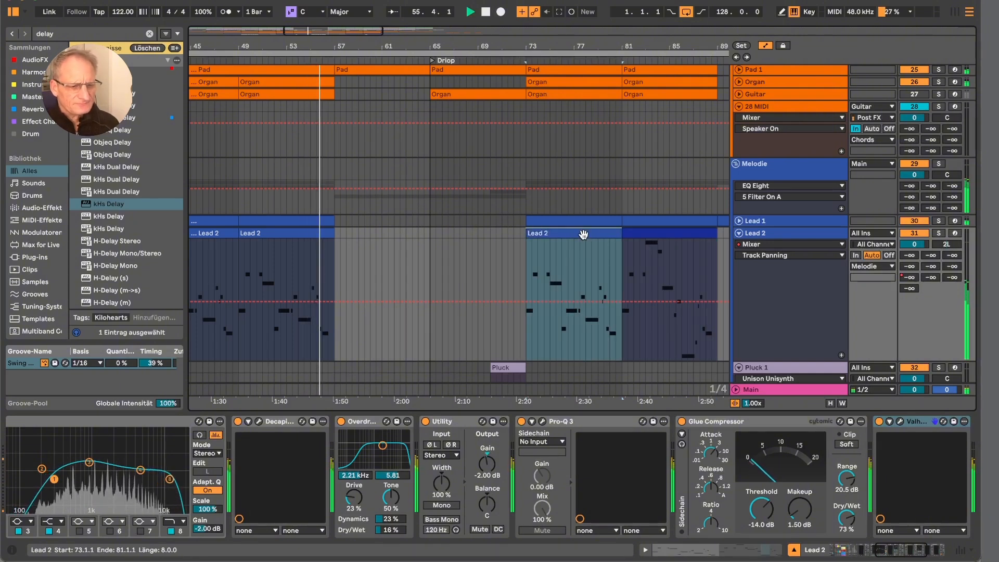
- Rename the dark blue clip at bar 81 as "Lead 2b"
click(636, 235)
key(ctrl+r)
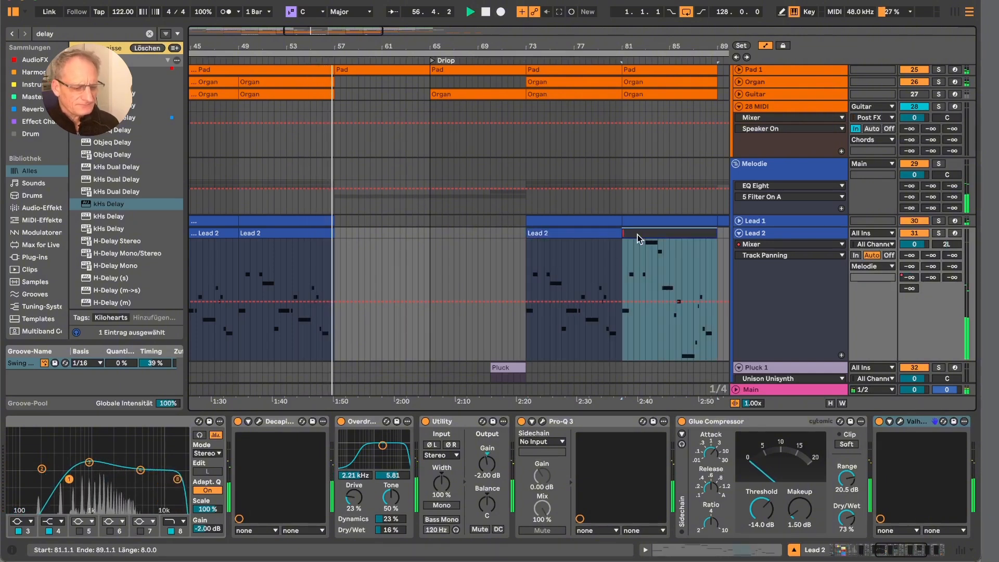
text(Lead 2b)
key(Return)
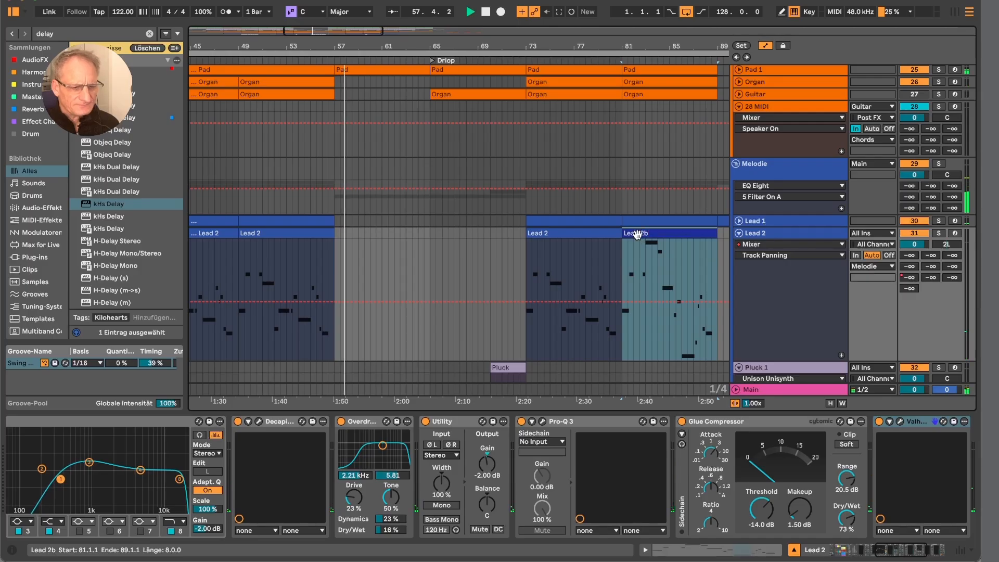
- Look over the melody, chord, bass and percussion clips around the break at bar 57 and the drop at bar 65
scroll(568, 279, left, 3)
scroll(568, 279, down, 1)
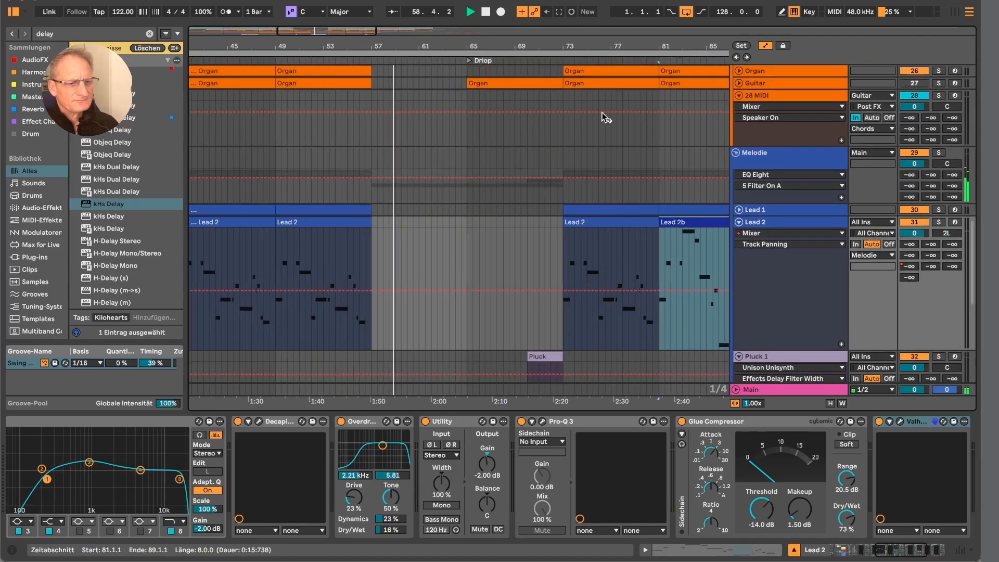
drag(620, 48, 619, 32)
scroll(574, 203, up, 2)
scroll(574, 203, right, 2)
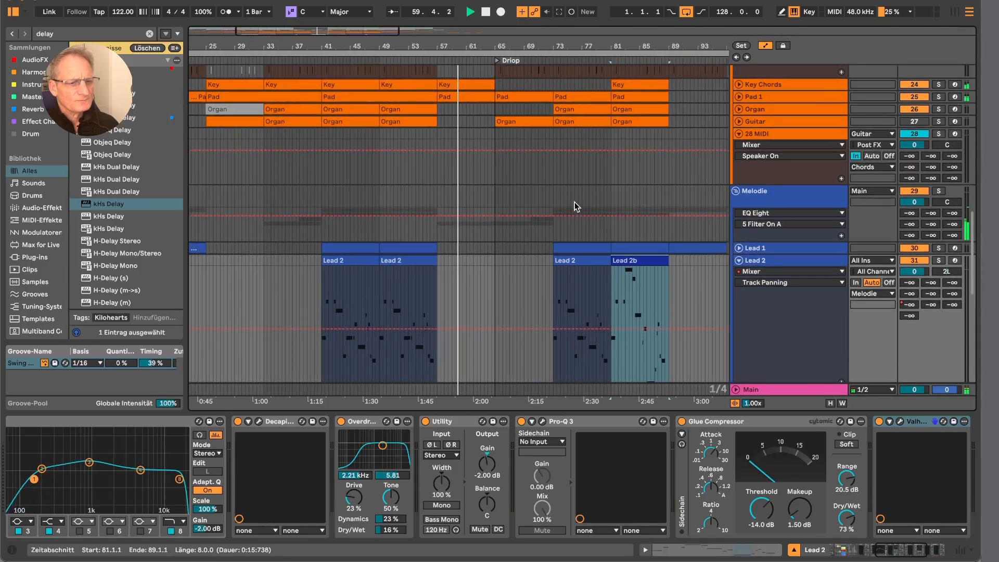
scroll(574, 201, down, 5)
scroll(575, 202, right, 2)
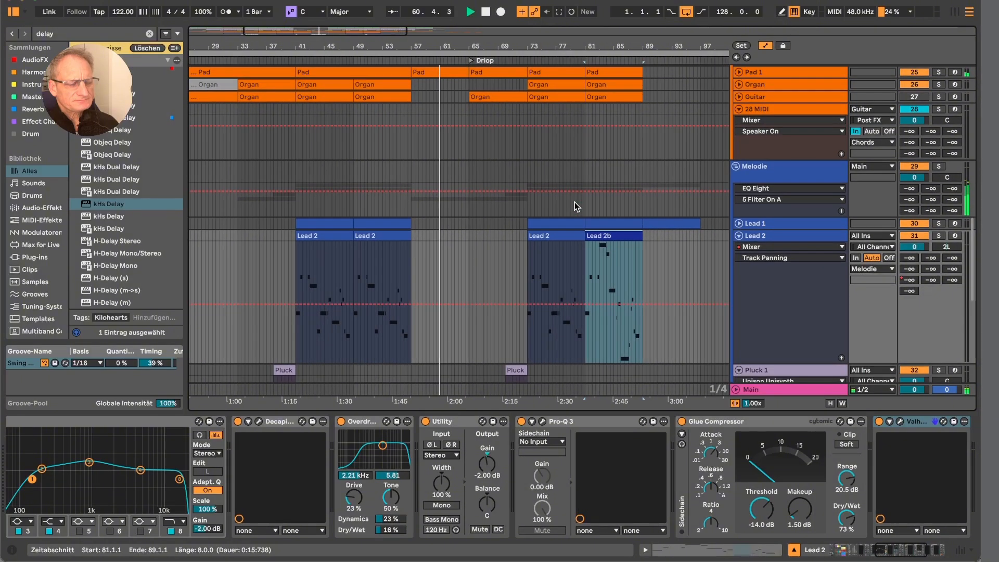
scroll(574, 201, up, 10)
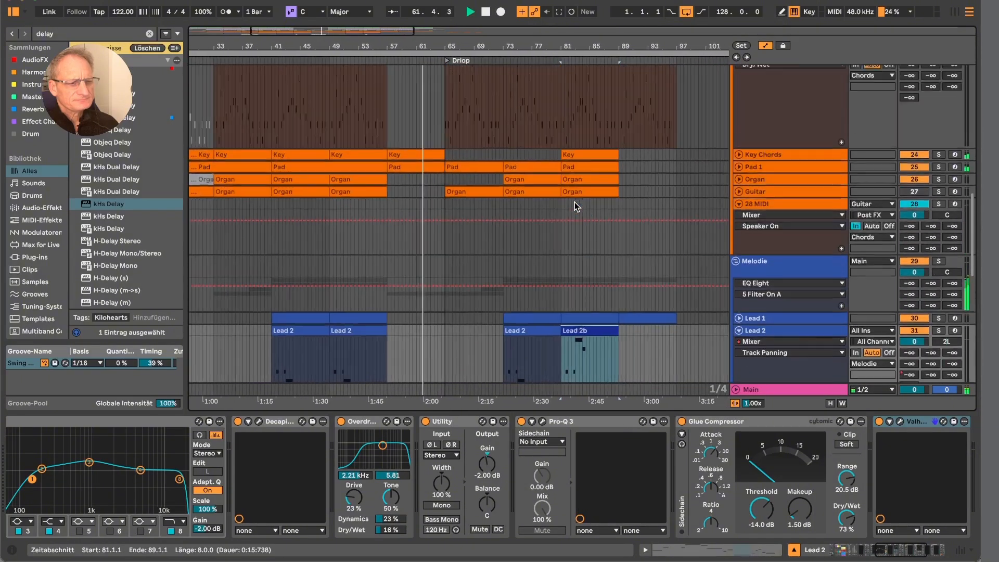
scroll(574, 201, up, 8)
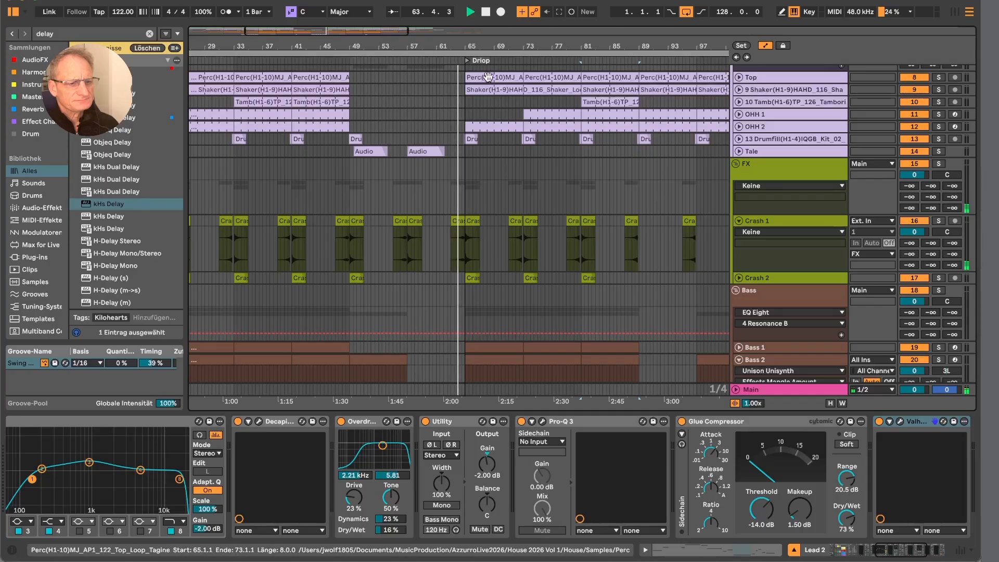
- Zoom in on the drop at bar 65 and unfold the Drumfill and Crash 2 tracks
drag(486, 46, 486, 104)
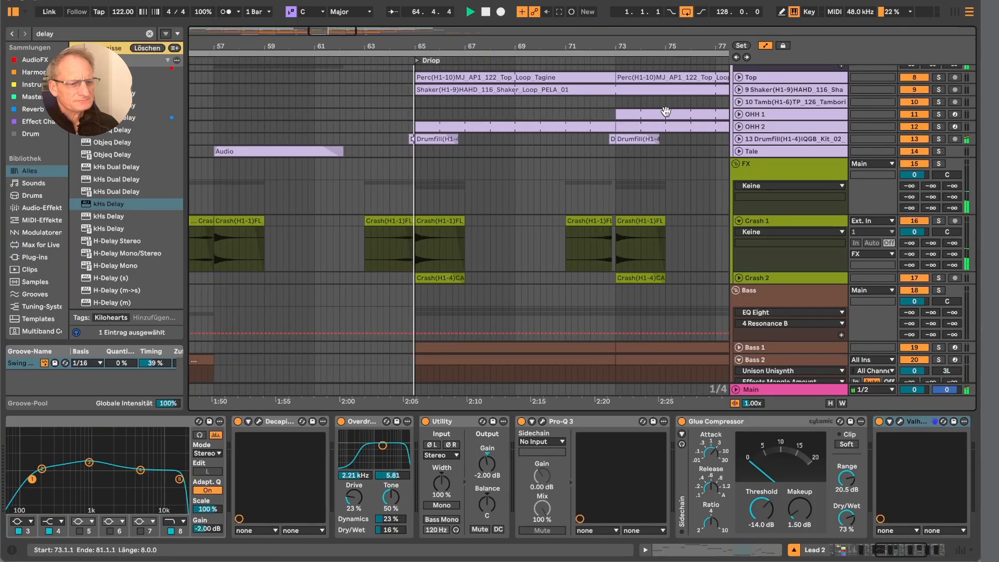
click(738, 139)
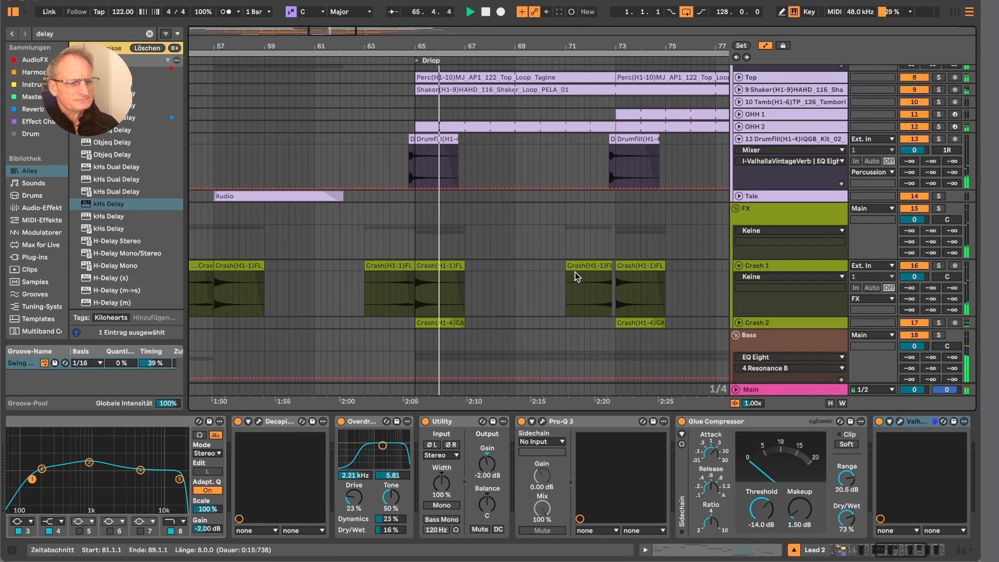
scroll(576, 272, down, 5)
click(738, 233)
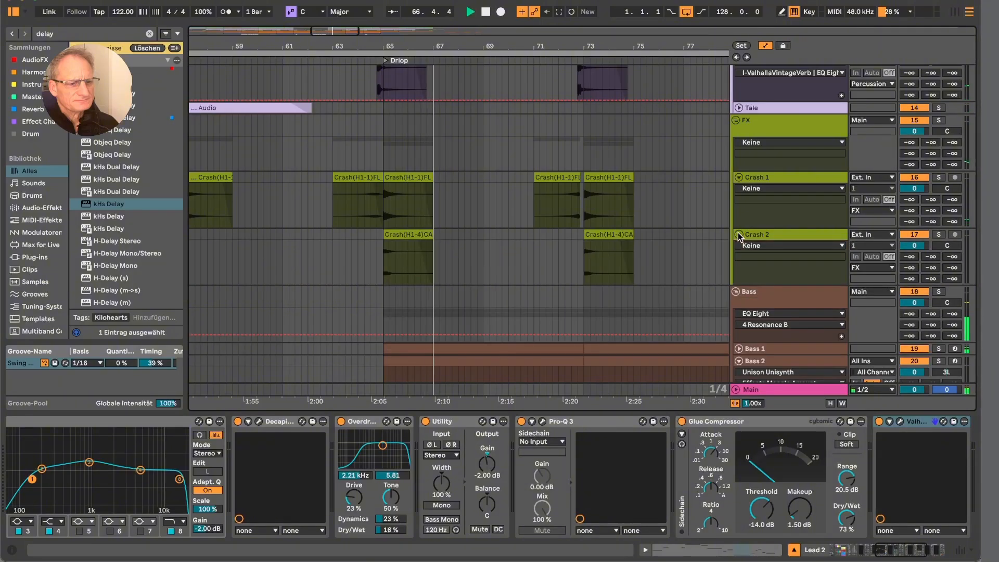
- Unfold the Shaker track and add a breakpoint to its EQ Eight 1 Frequency A automation just after bar 69
scroll(588, 248, up, 10)
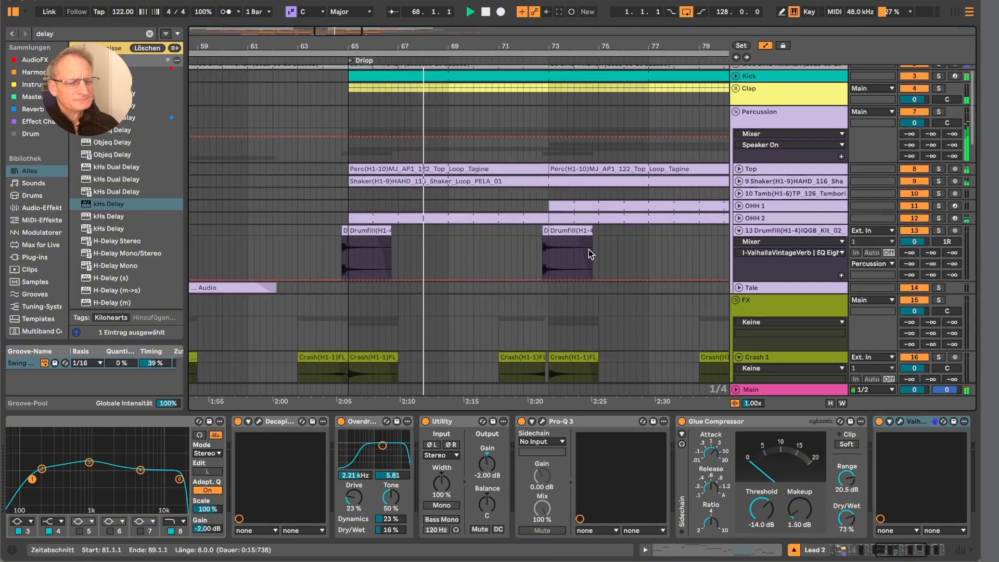
scroll(589, 248, up, 1)
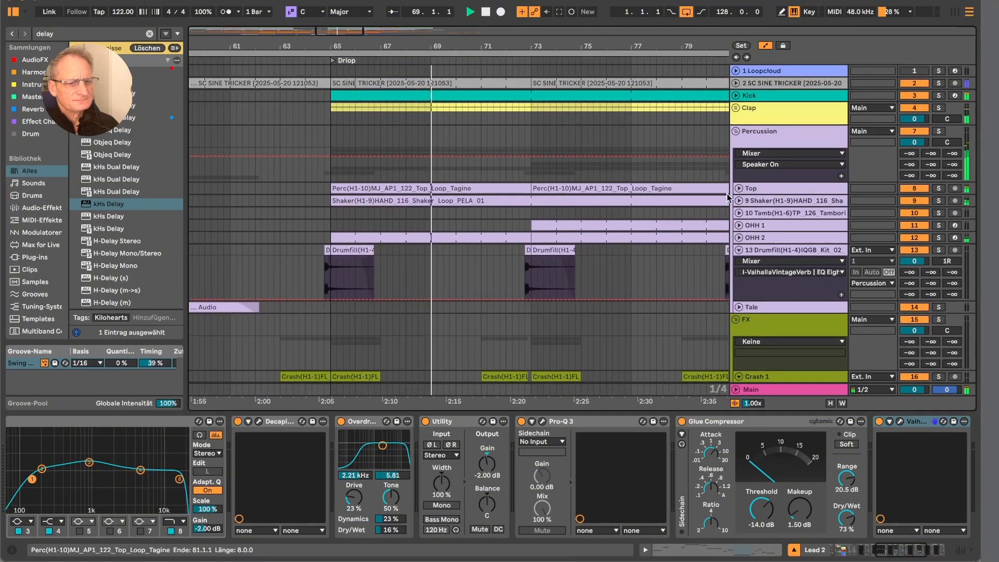
click(738, 200)
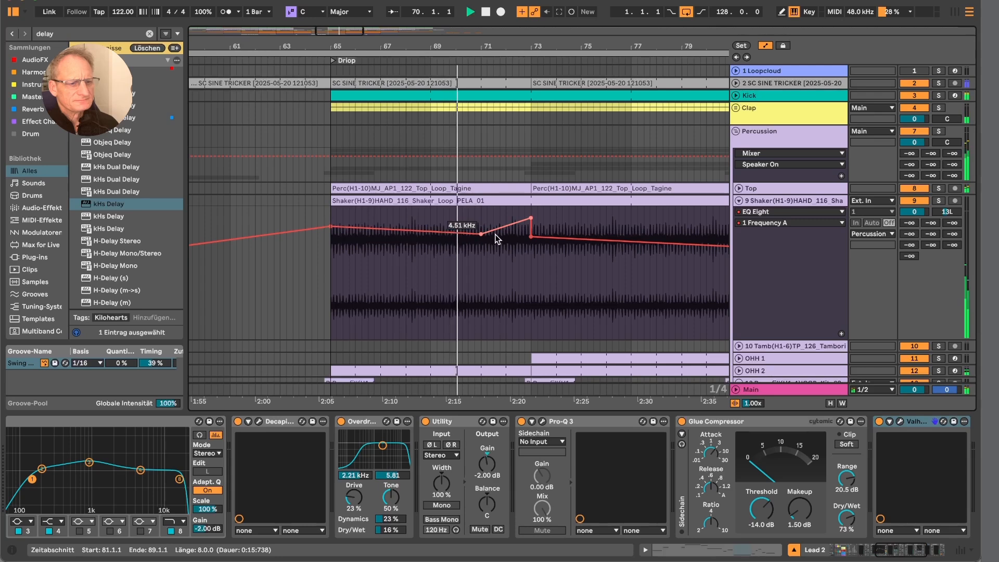
click(444, 230)
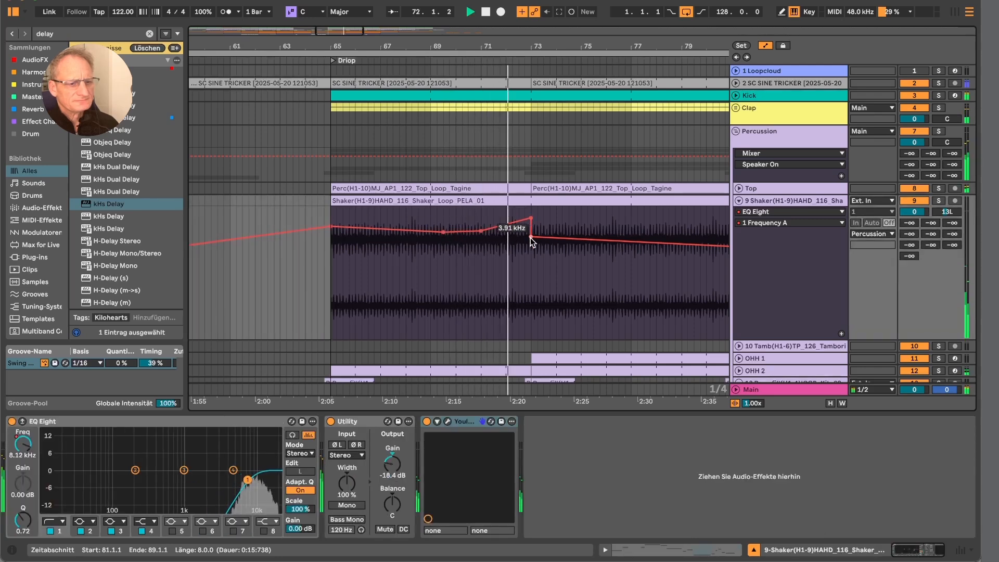
- Zoom out to the whole arrangement and fold the Crash 2 and Bass 2 tracks
scroll(557, 230, right, 2)
drag(583, 51, 528, 5)
scroll(463, 286, down, 15)
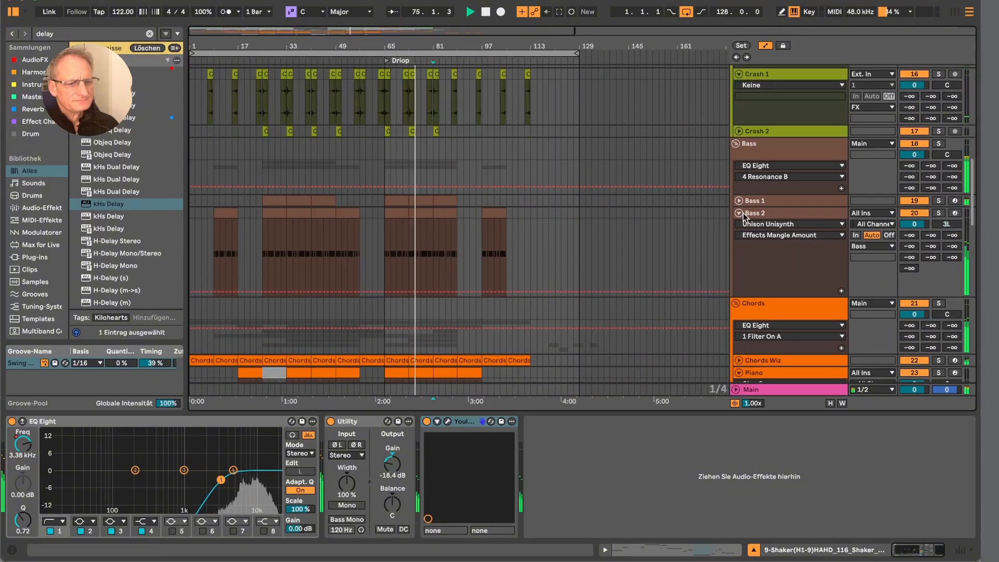
click(741, 213)
scroll(743, 216, down, 3)
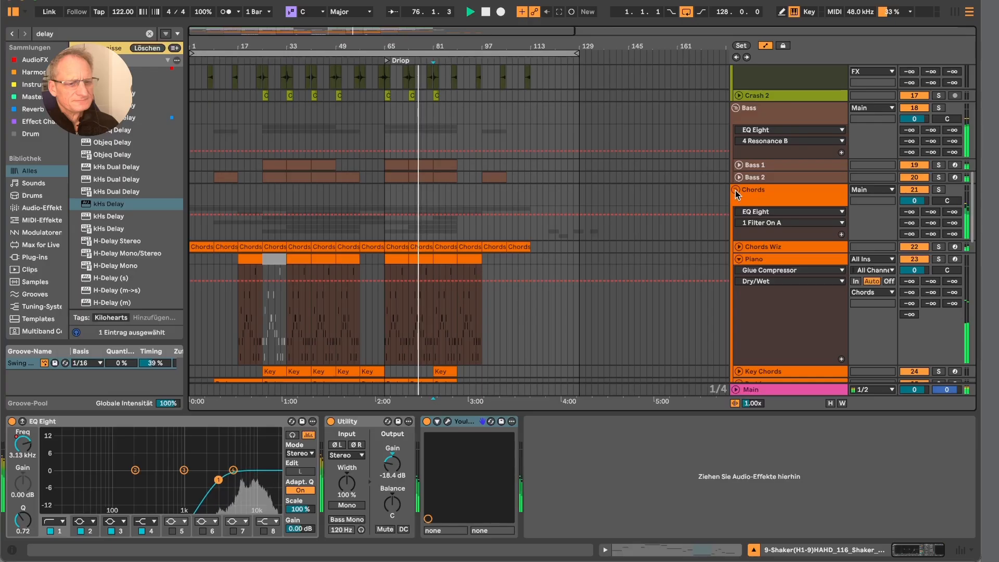
- Fold the Chords, Melodie and Vocal groups
click(735, 190)
click(736, 213)
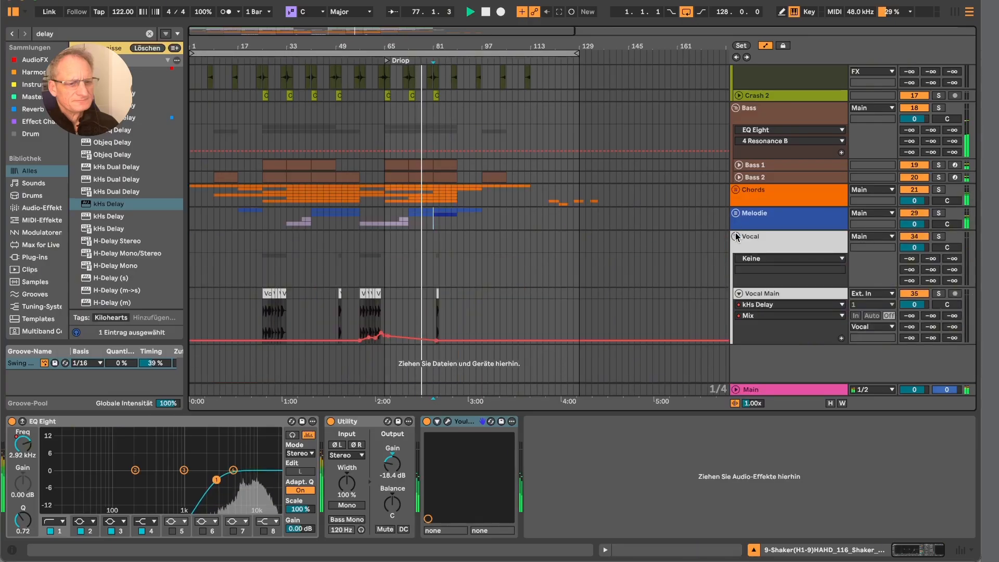
click(736, 237)
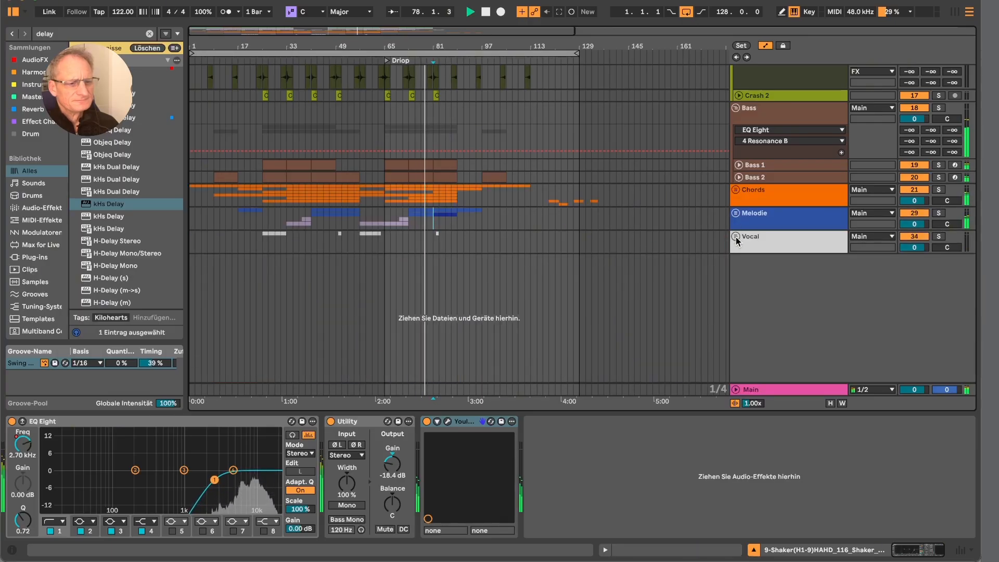
scroll(735, 236, up, 4)
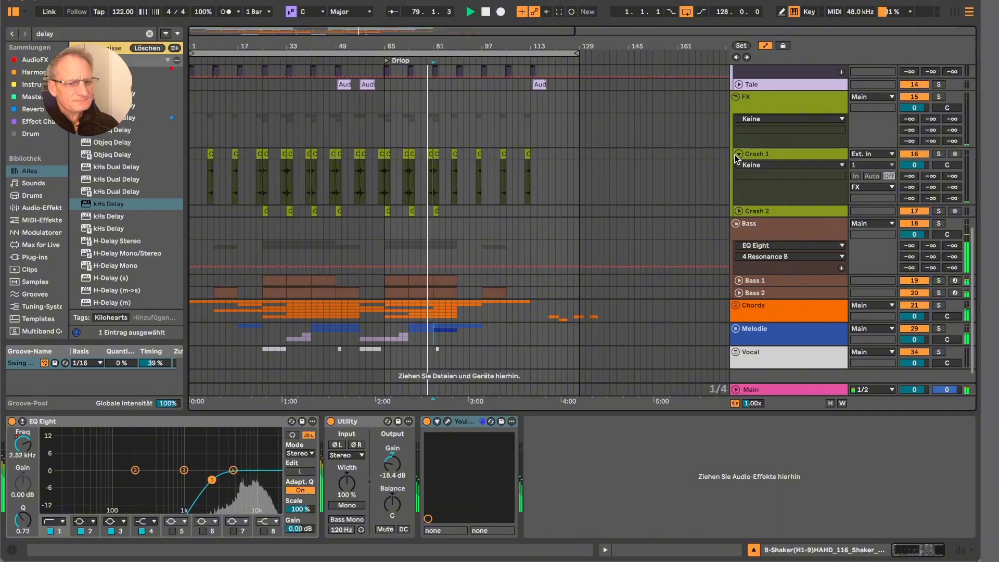
- Fold the Crash 1 track and the FX group
click(735, 155)
click(735, 97)
scroll(741, 178, up, 5)
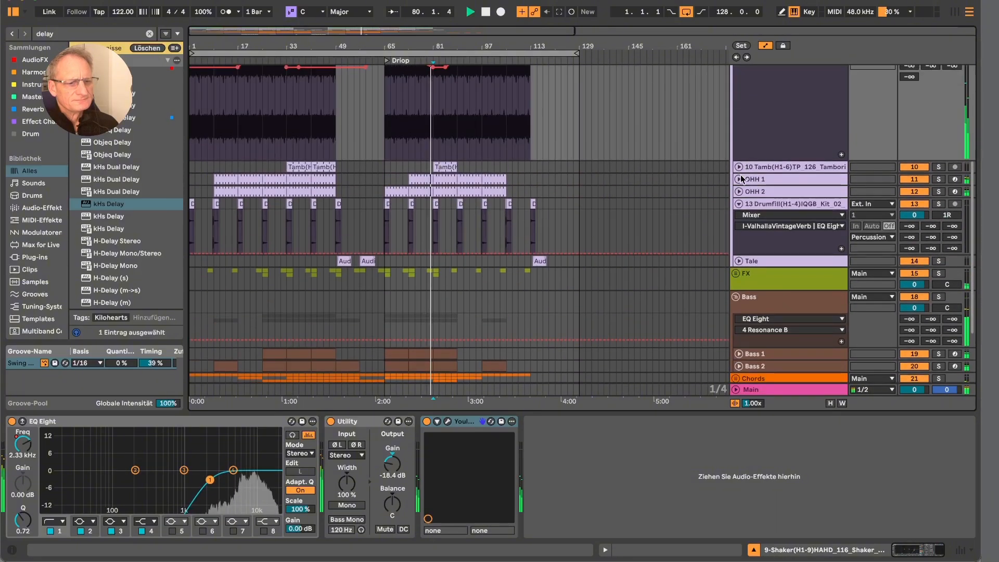
- Fold the Drumfill and Shaker tracks, followed by the Percussion and Bass groups
click(738, 203)
scroll(739, 204, up, 5)
click(738, 157)
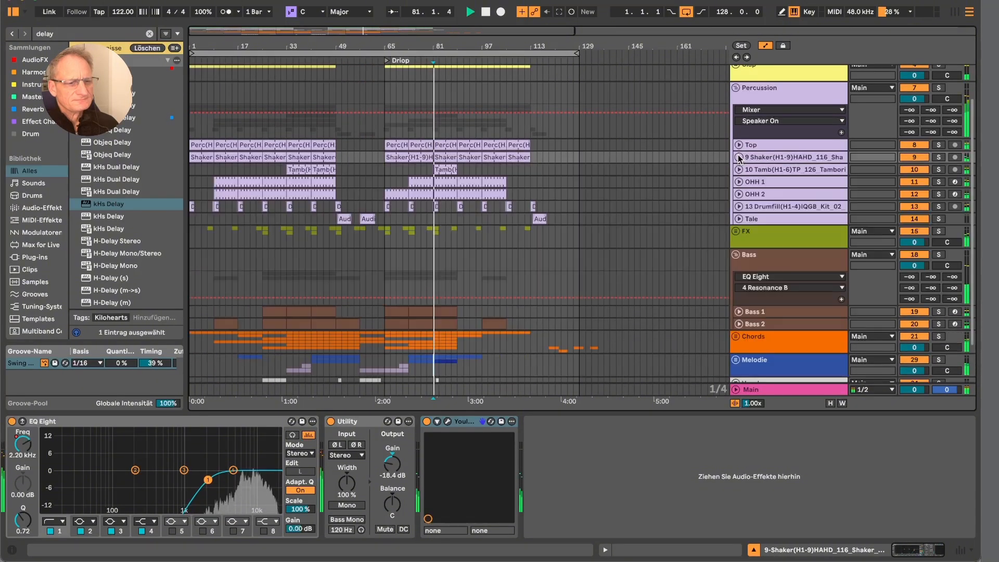
scroll(739, 157, up, 3)
click(736, 132)
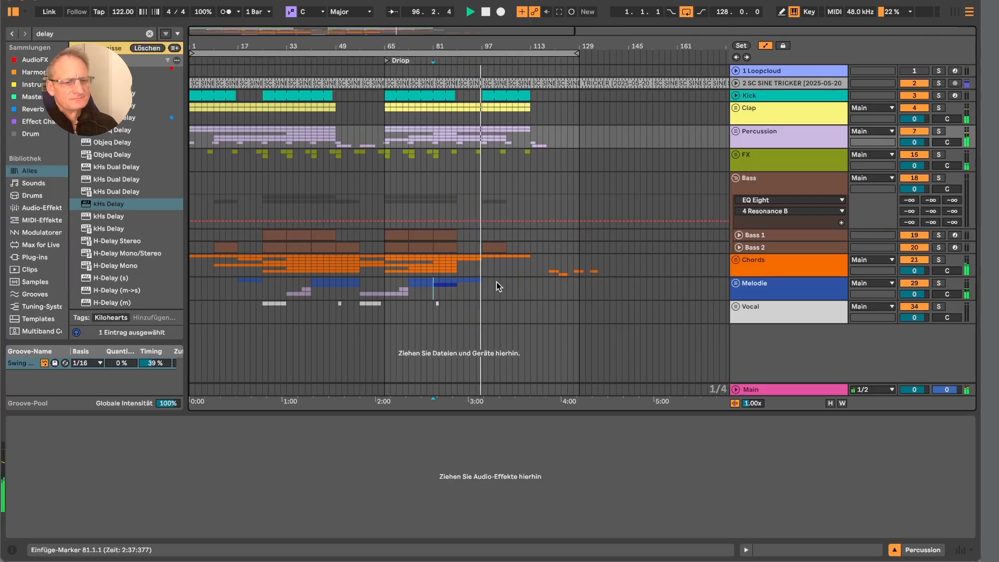
click(736, 179)
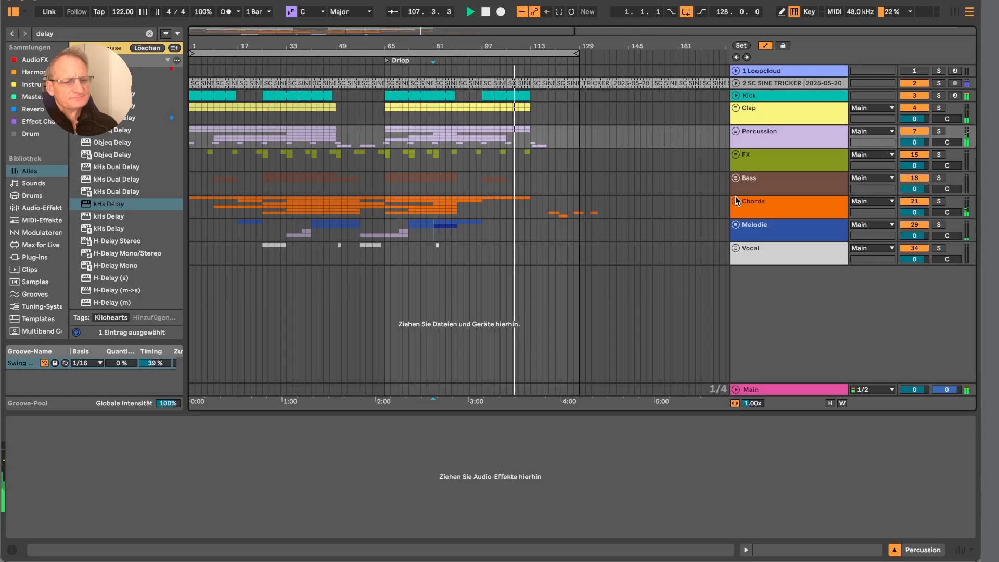
- Unfold the Chords group and its Chords Wiz track to show the Utility Gain automation at the end of the arrangement
click(738, 201)
scroll(737, 201, down, 3)
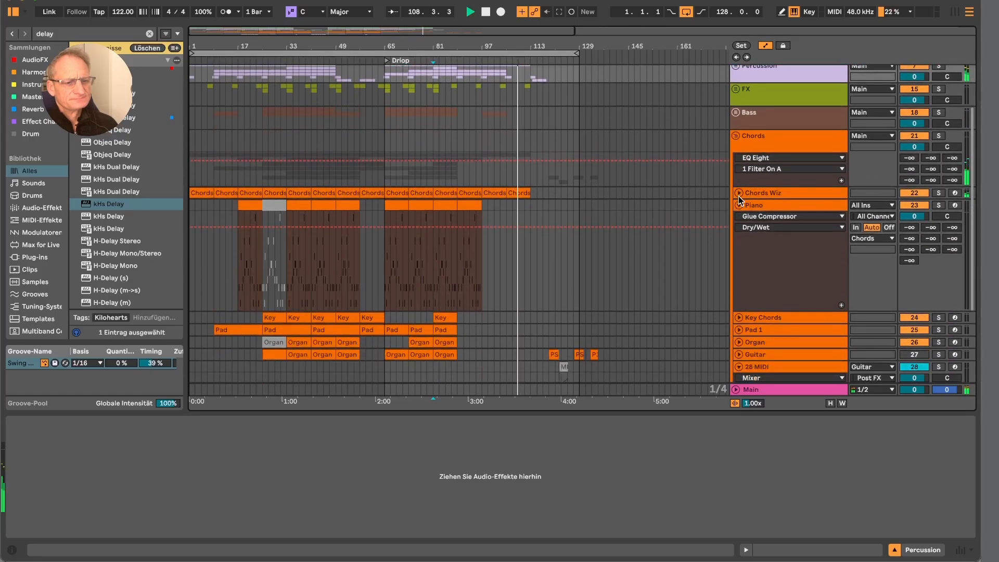
click(738, 194)
scroll(651, 264, down, 5)
scroll(641, 229, up, 2)
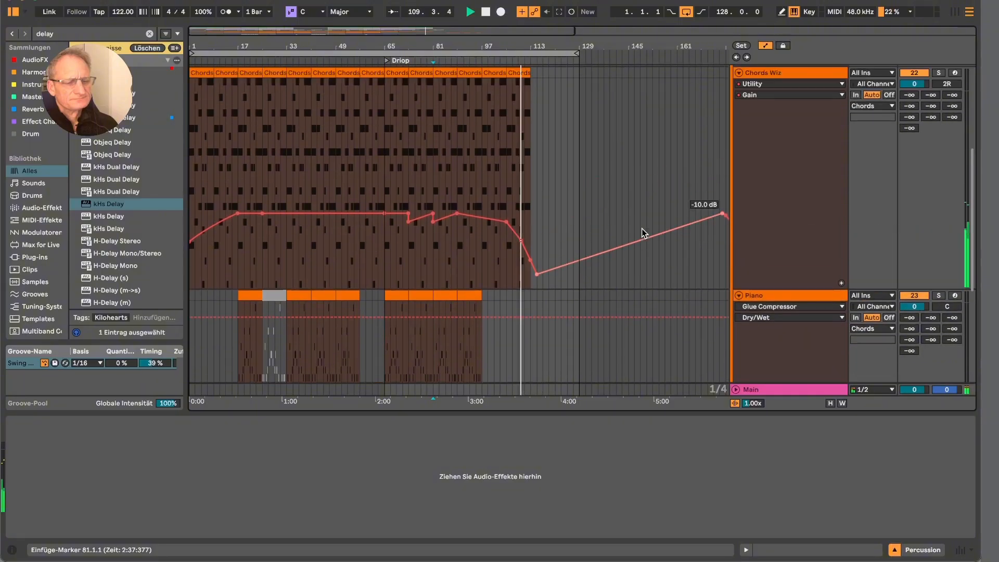
- Select the Chords Wiz track and view its device chain through to the Utility and loudness meter
scroll(642, 229, up, 2)
click(770, 126)
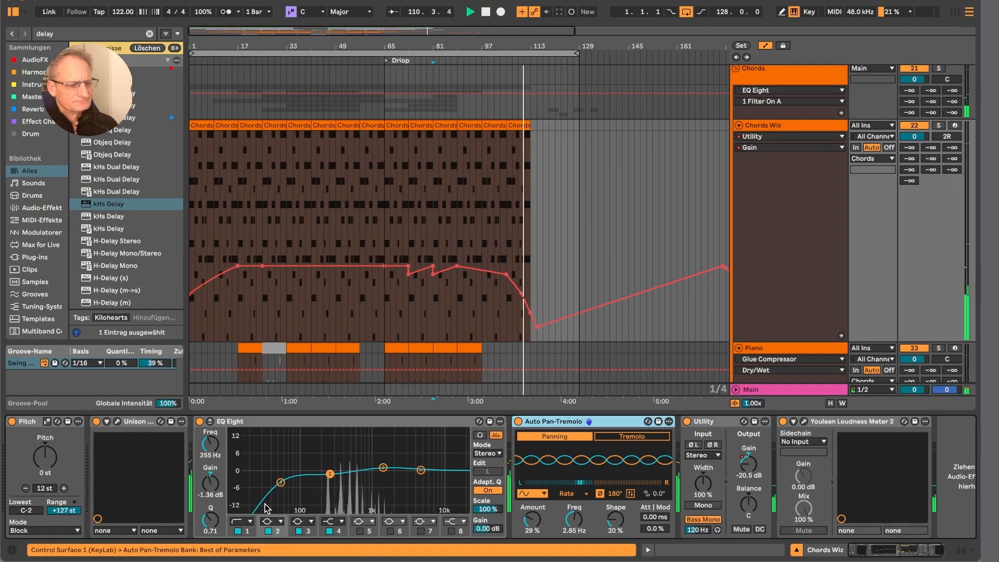
scroll(581, 474, right, 2)
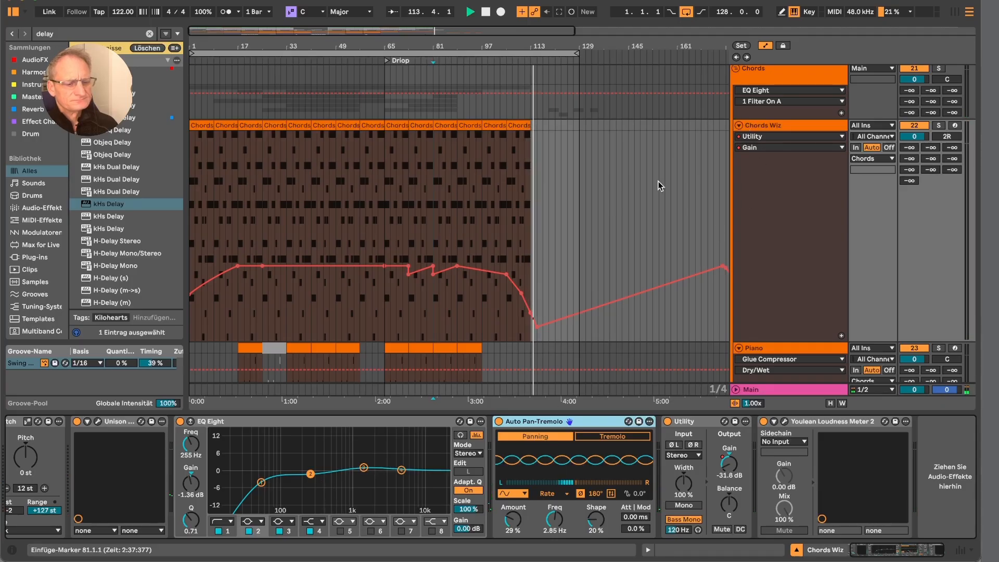
scroll(657, 182, up, 2)
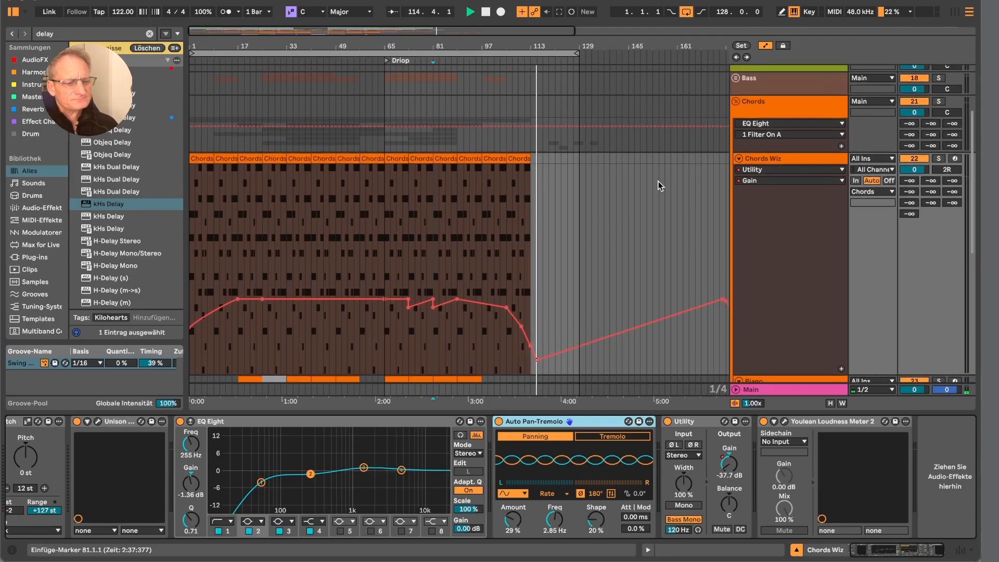